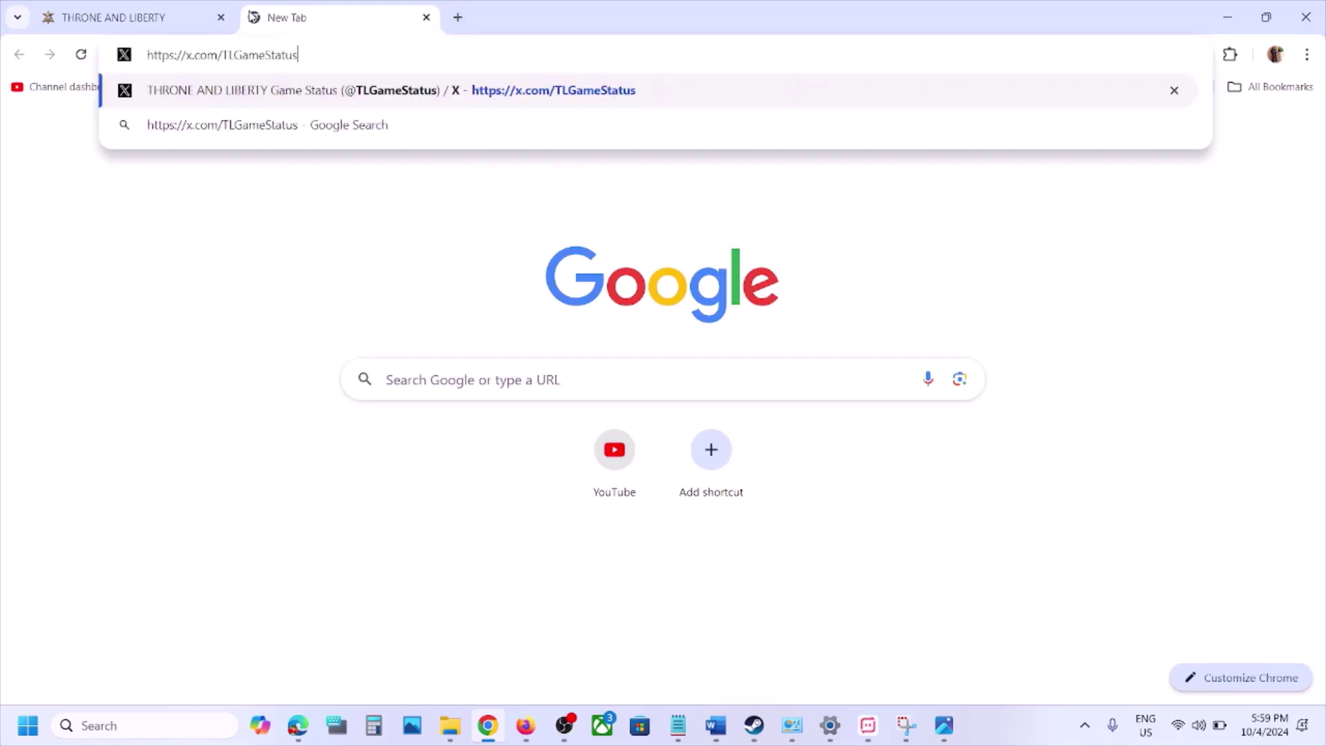
# Open x.com/TLGameStatus and look through the latest THRONE AND LIBERTY server status and maintenance posts.
pyautogui.press('Return')
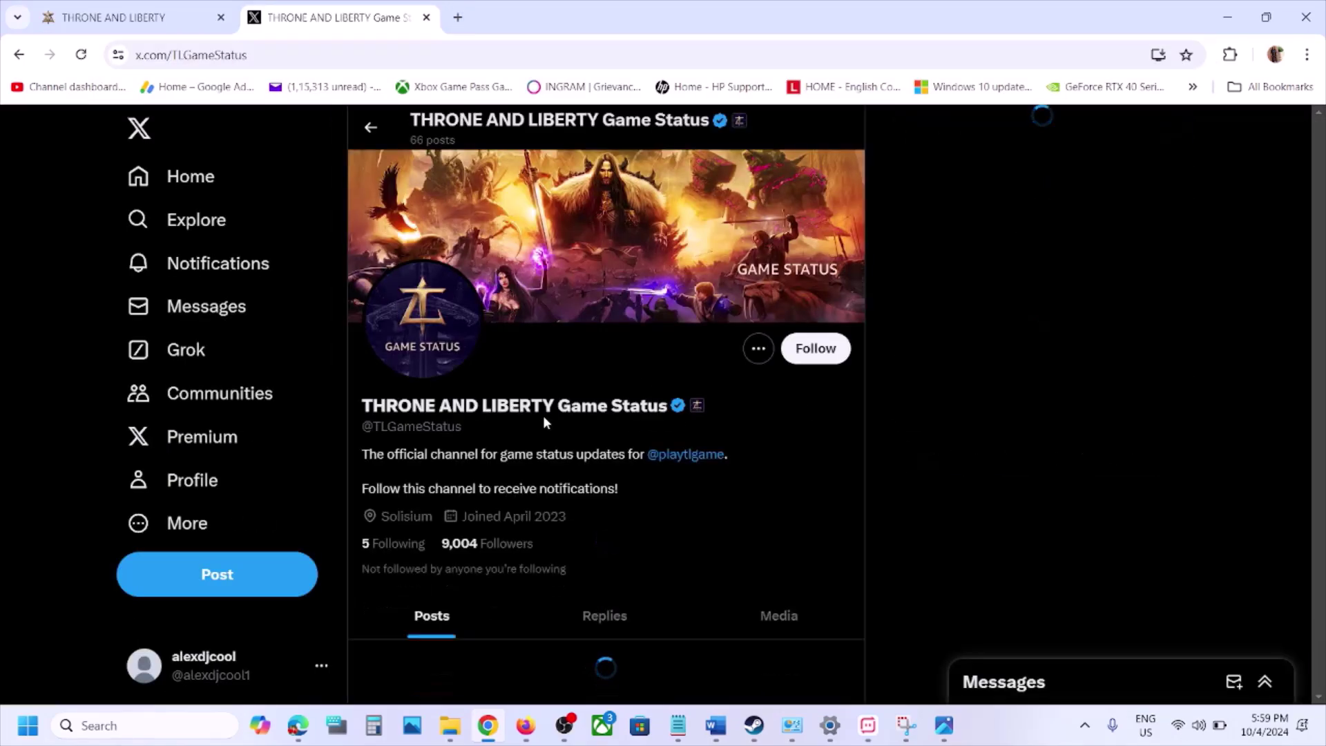
pyautogui.scroll(-2, 543, 416)
pyautogui.scroll(-5, 541, 423)
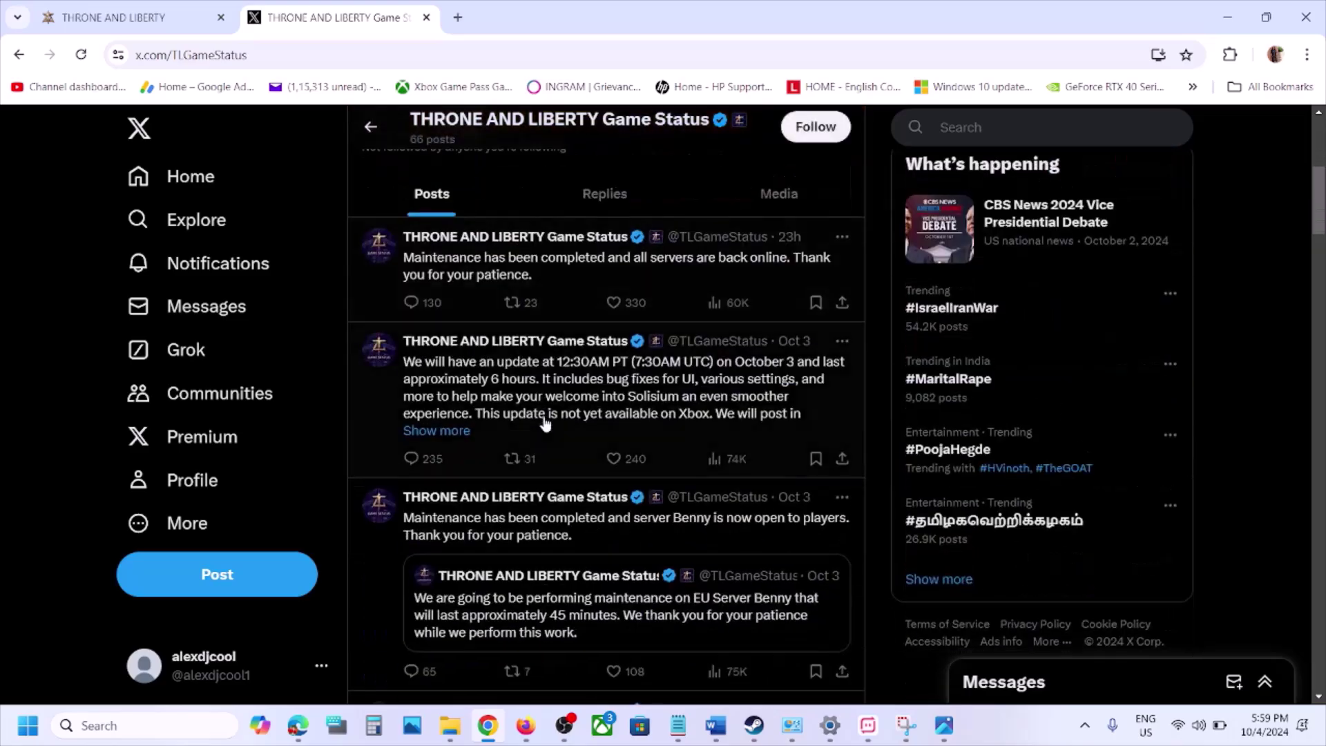
pyautogui.scroll(8, 713, 317)
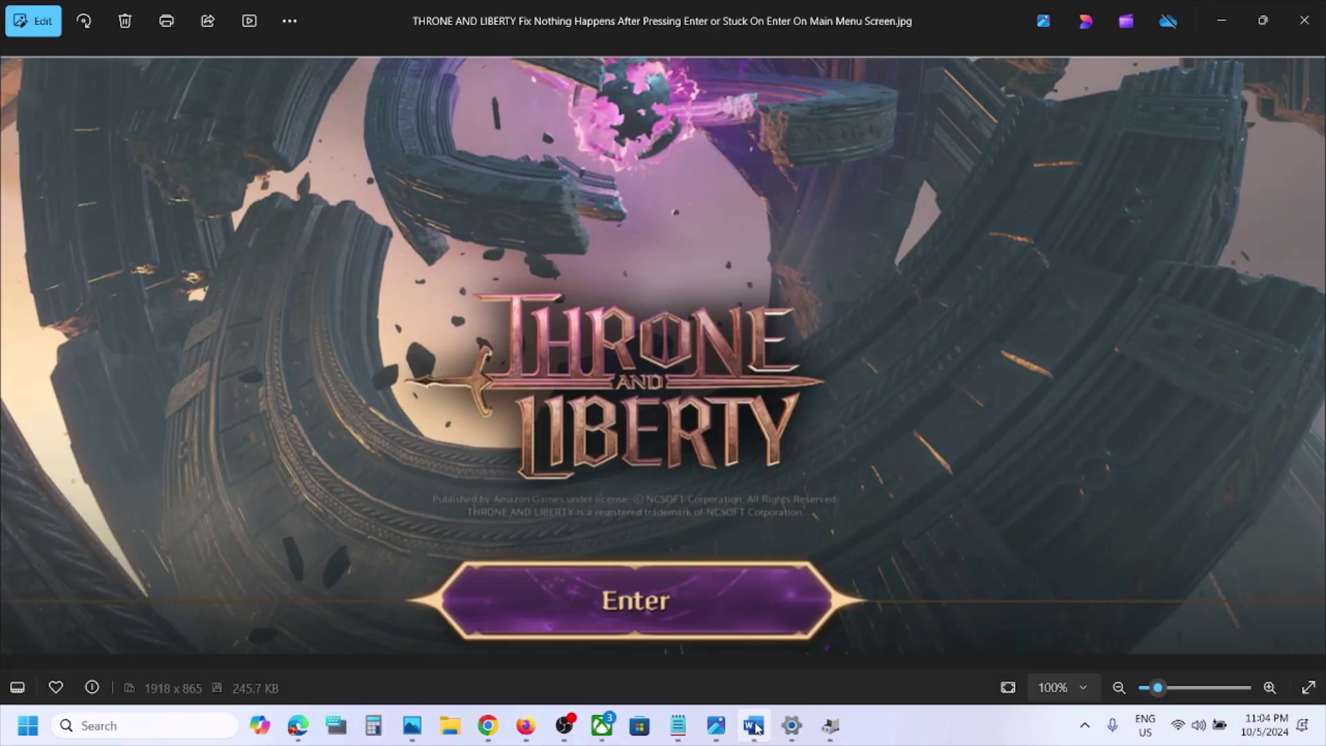
# Open Device Manager and move its window toward the middle of the desktop.
pyautogui.click(753, 725)
pyautogui.click(753, 725)
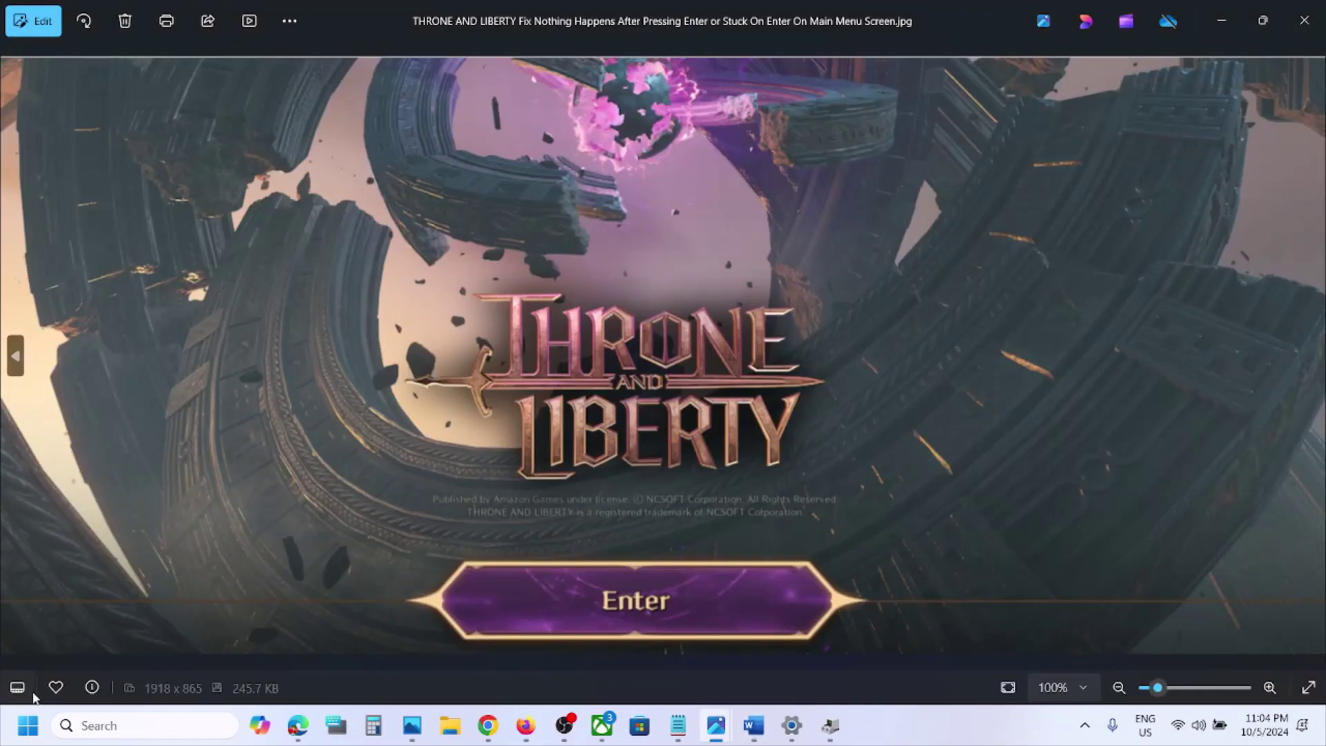
pyautogui.rightClick(28, 725)
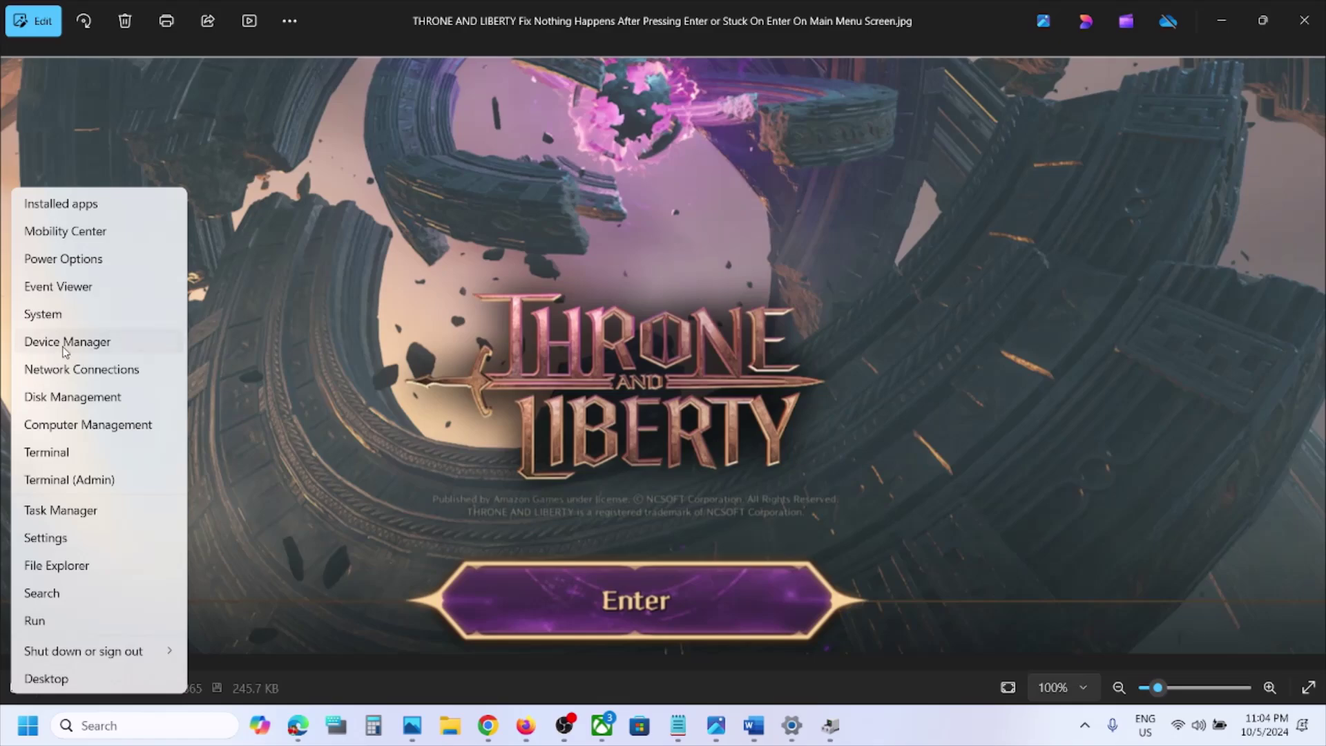
pyautogui.click(68, 341)
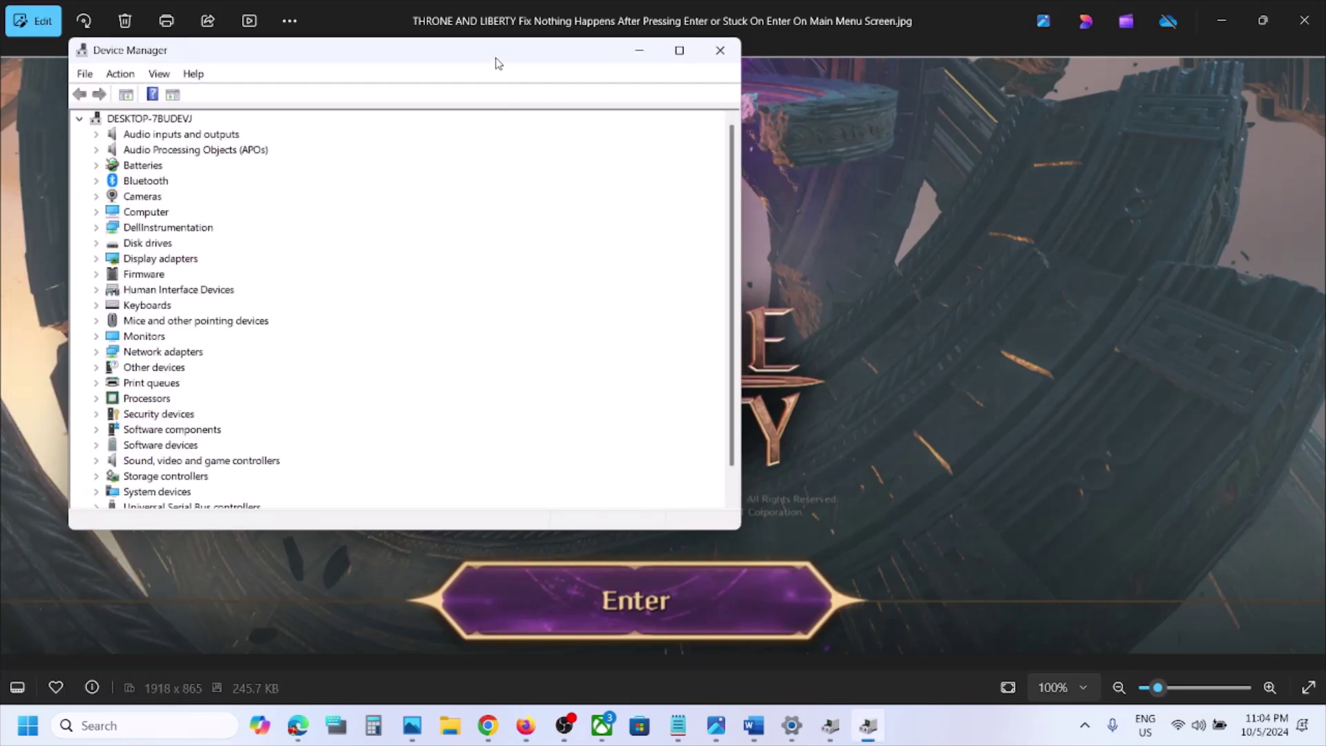
pyautogui.moveTo(496, 57); pyautogui.dragTo(929, 113)
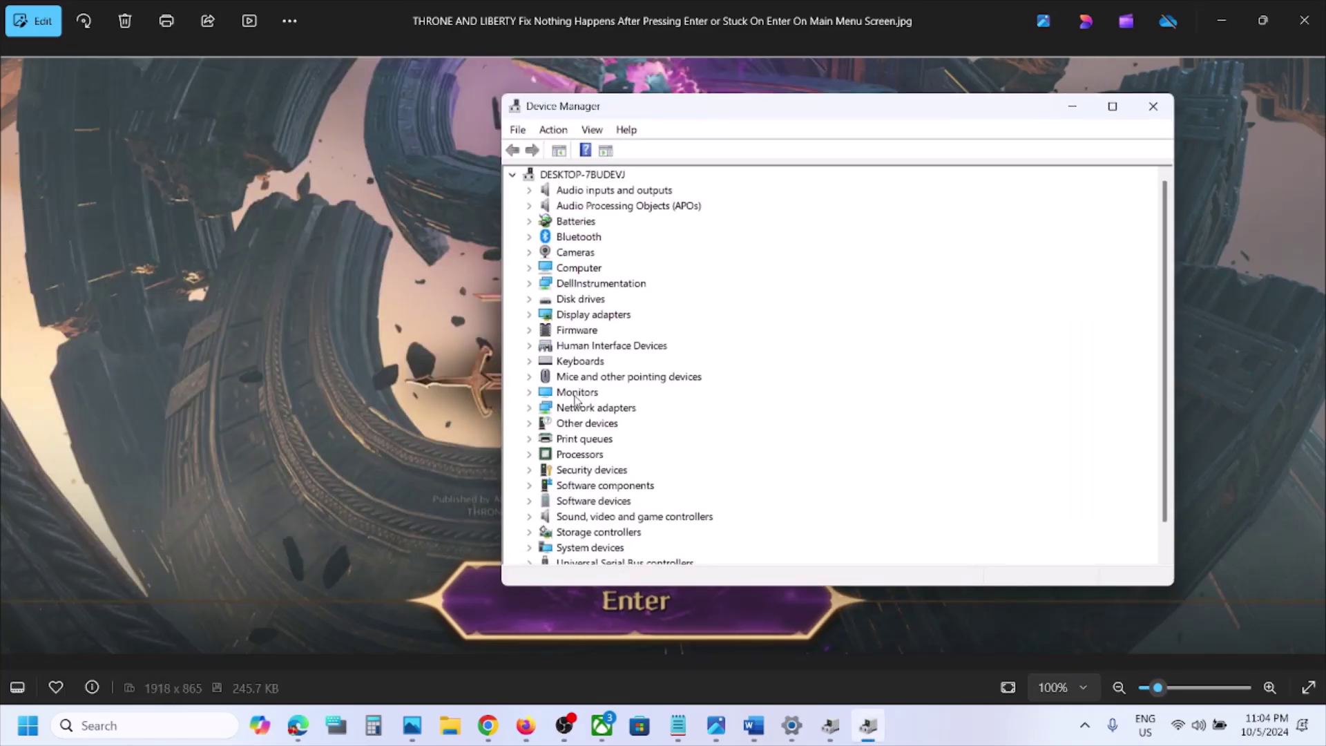
# Expand the Network adapters category in Device Manager and show hidden devices.
pyautogui.click(532, 410)
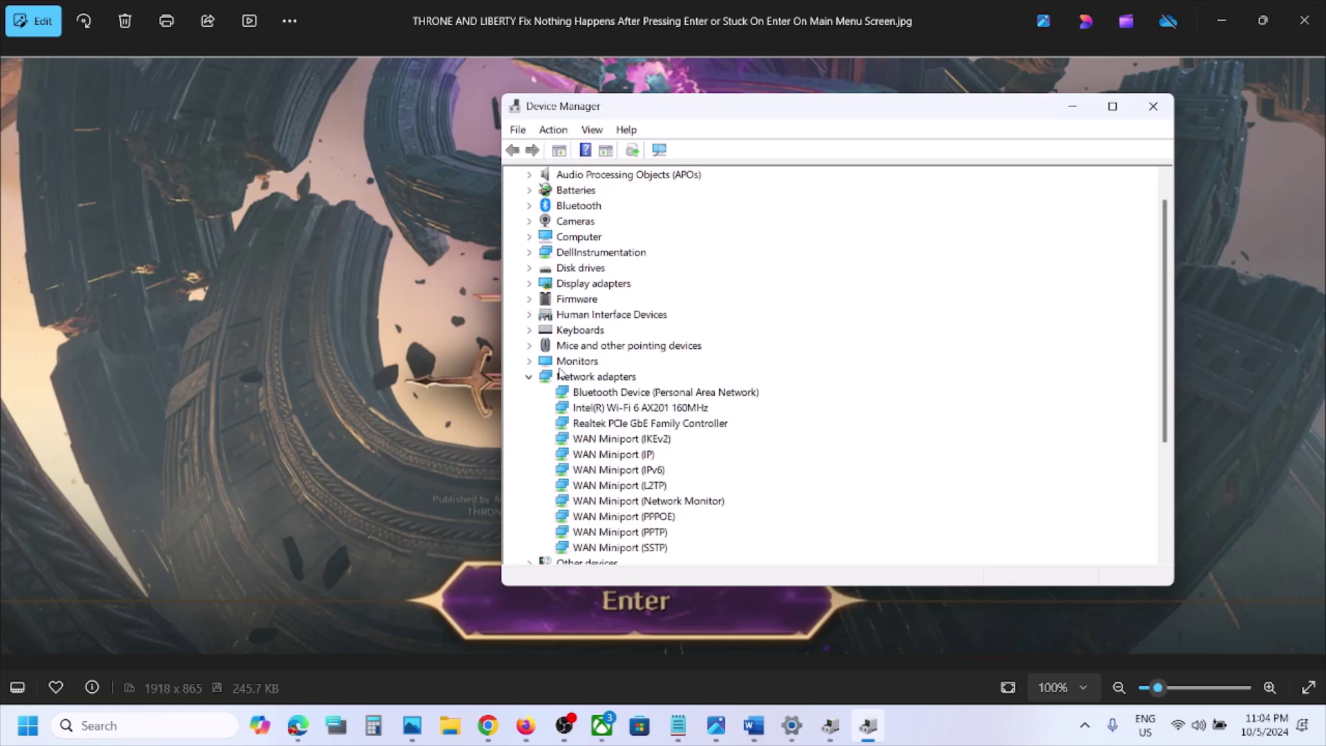
pyautogui.click(596, 131)
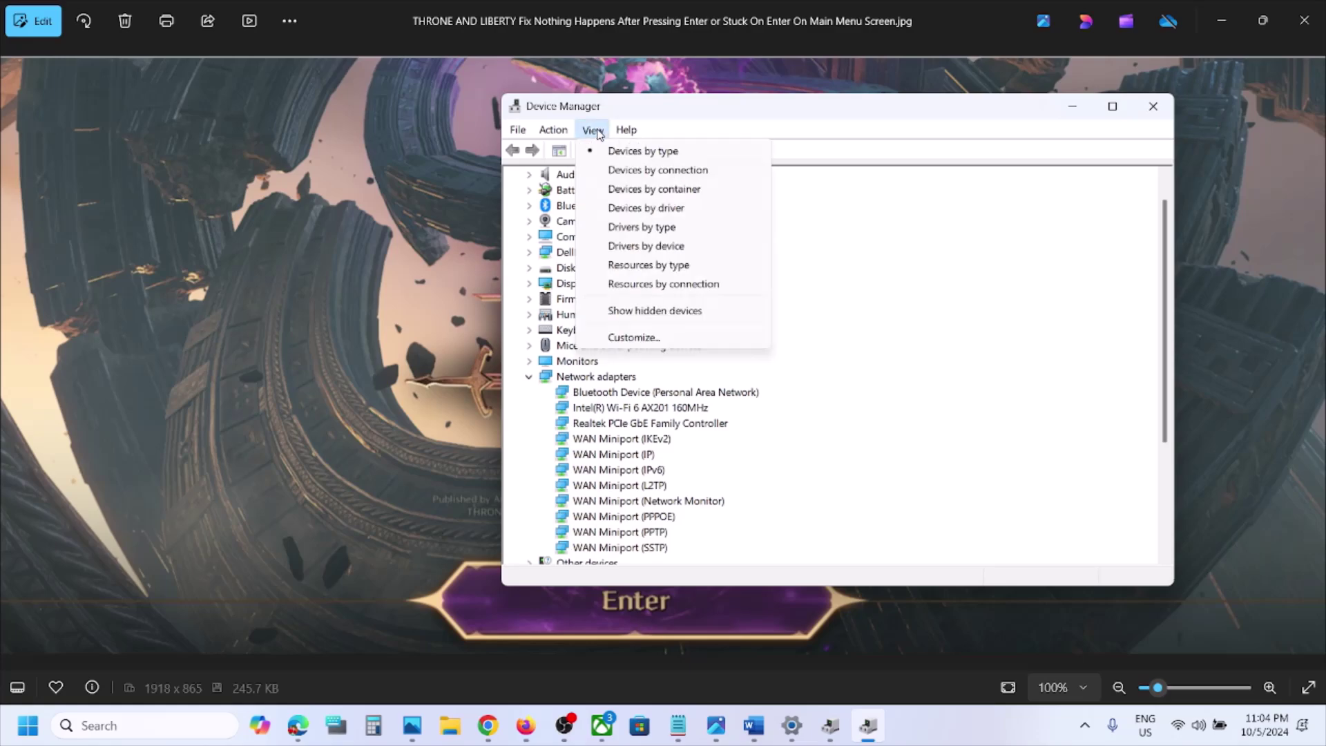
pyautogui.click(667, 316)
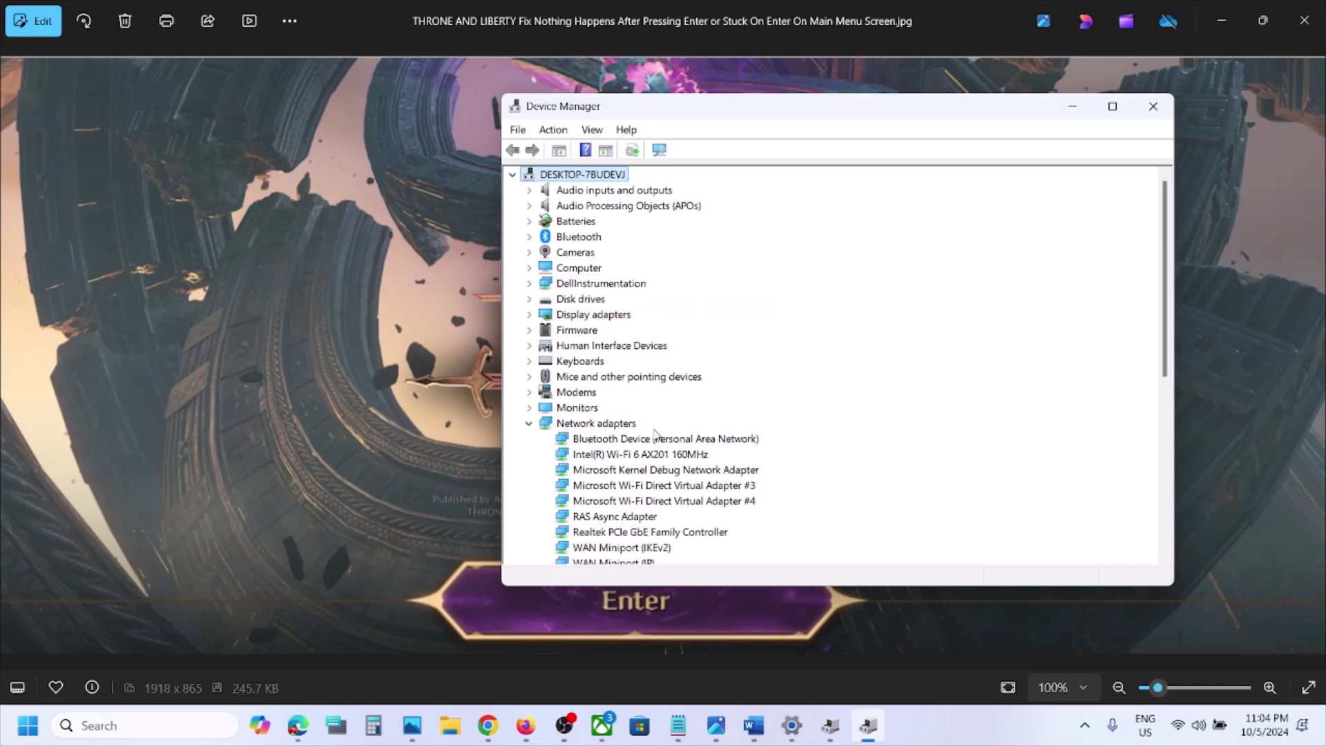
pyautogui.scroll(-4, 654, 434)
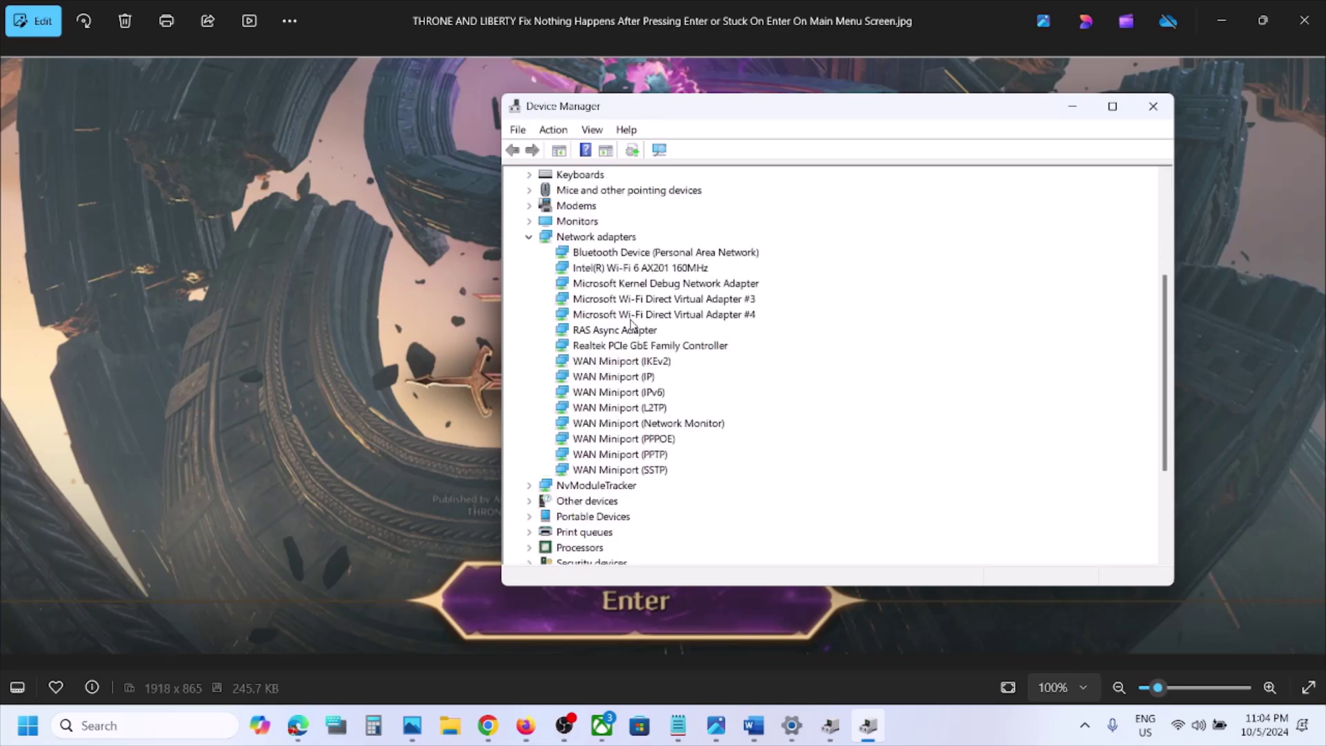
# Switch to the Word document and go through its instructions on removing non-WIFI/Ethernet and VPN adapters, restarting the PC and launching the game.
pyautogui.click(754, 725)
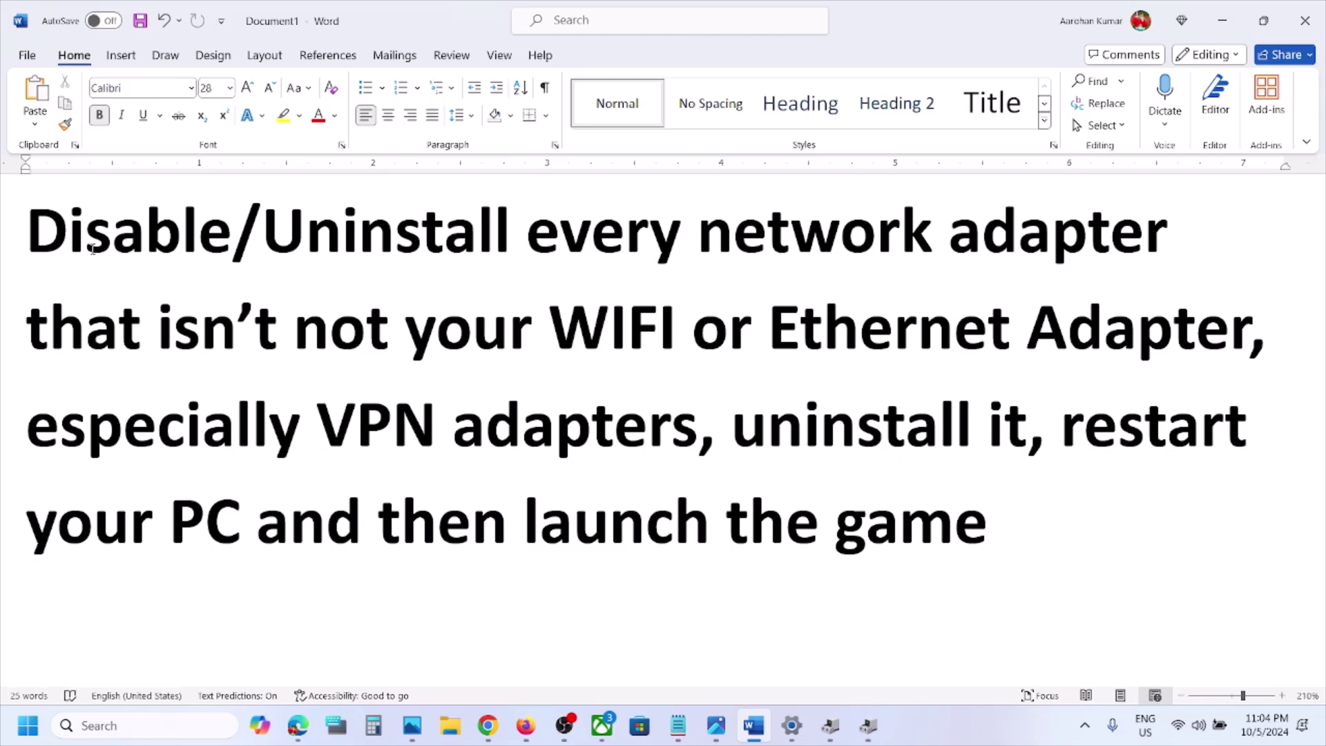
pyautogui.moveTo(343, 430); pyautogui.dragTo(696, 431)
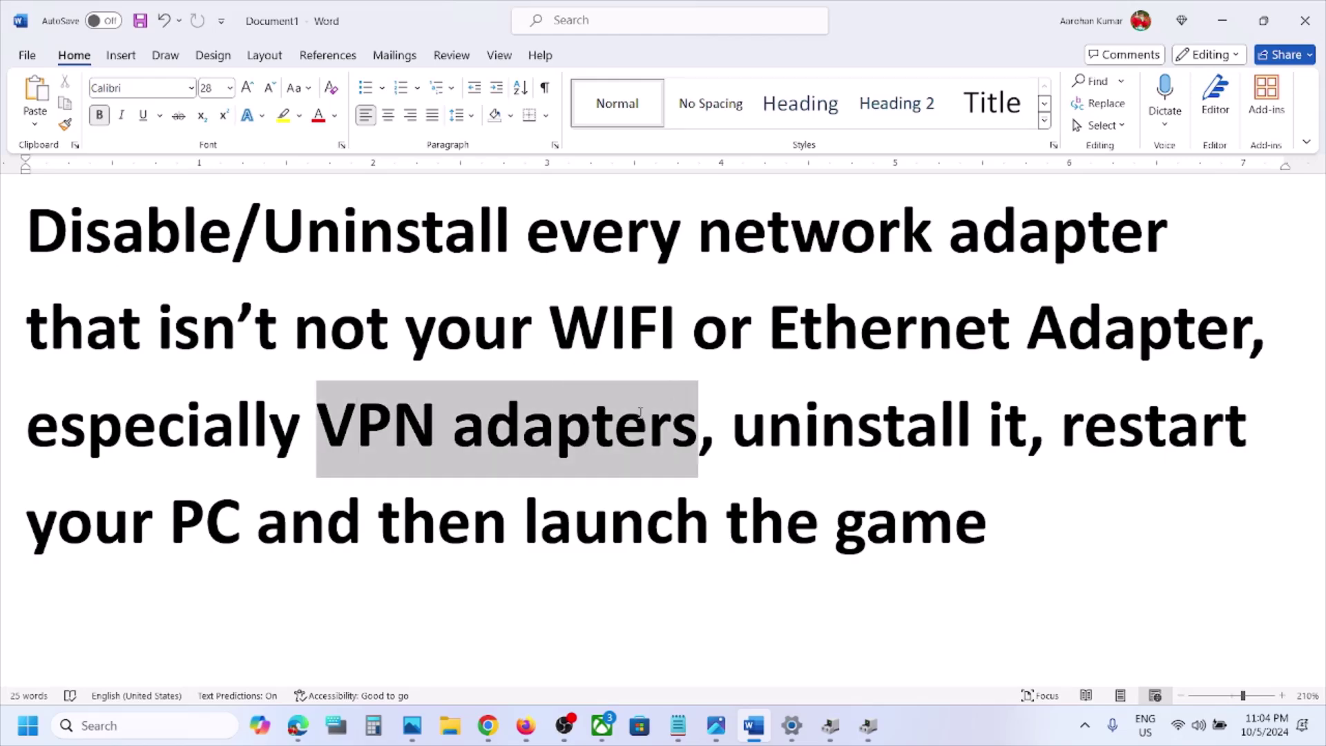
pyautogui.moveTo(103, 238); pyautogui.dragTo(436, 230)
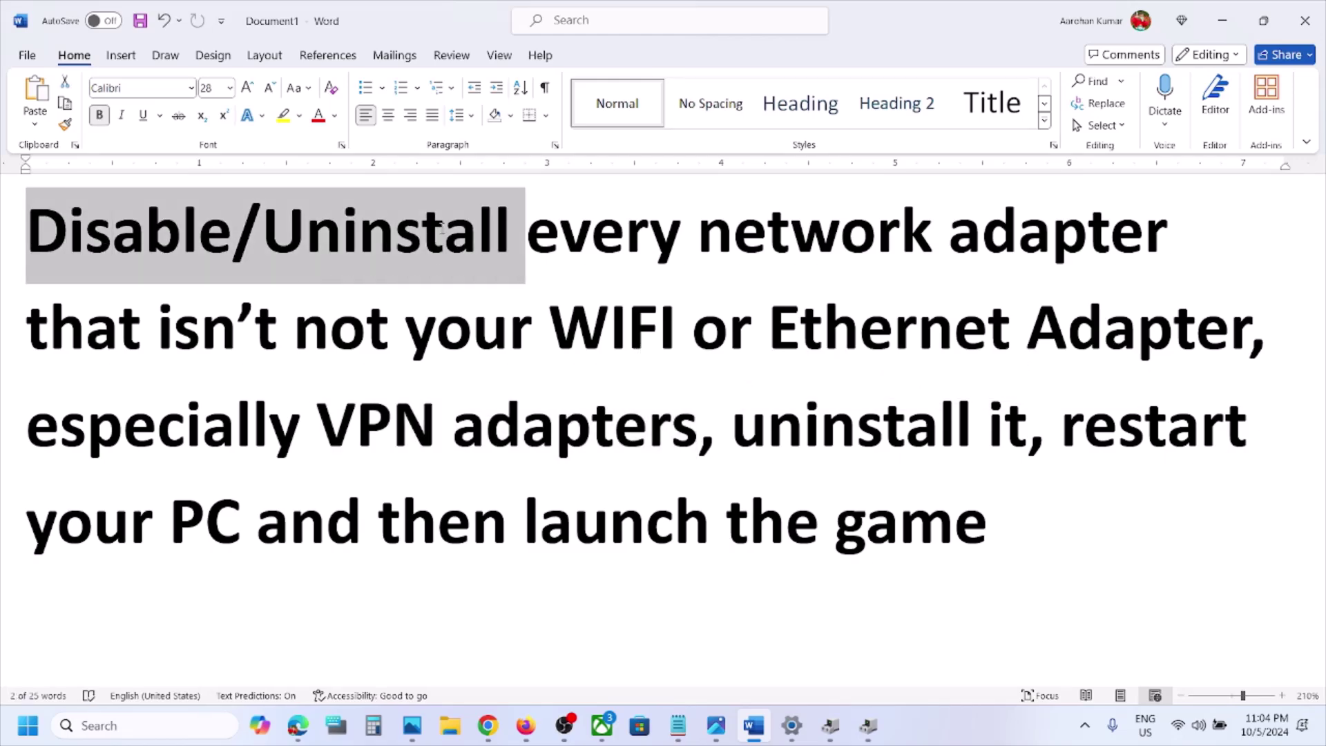
pyautogui.click(443, 231)
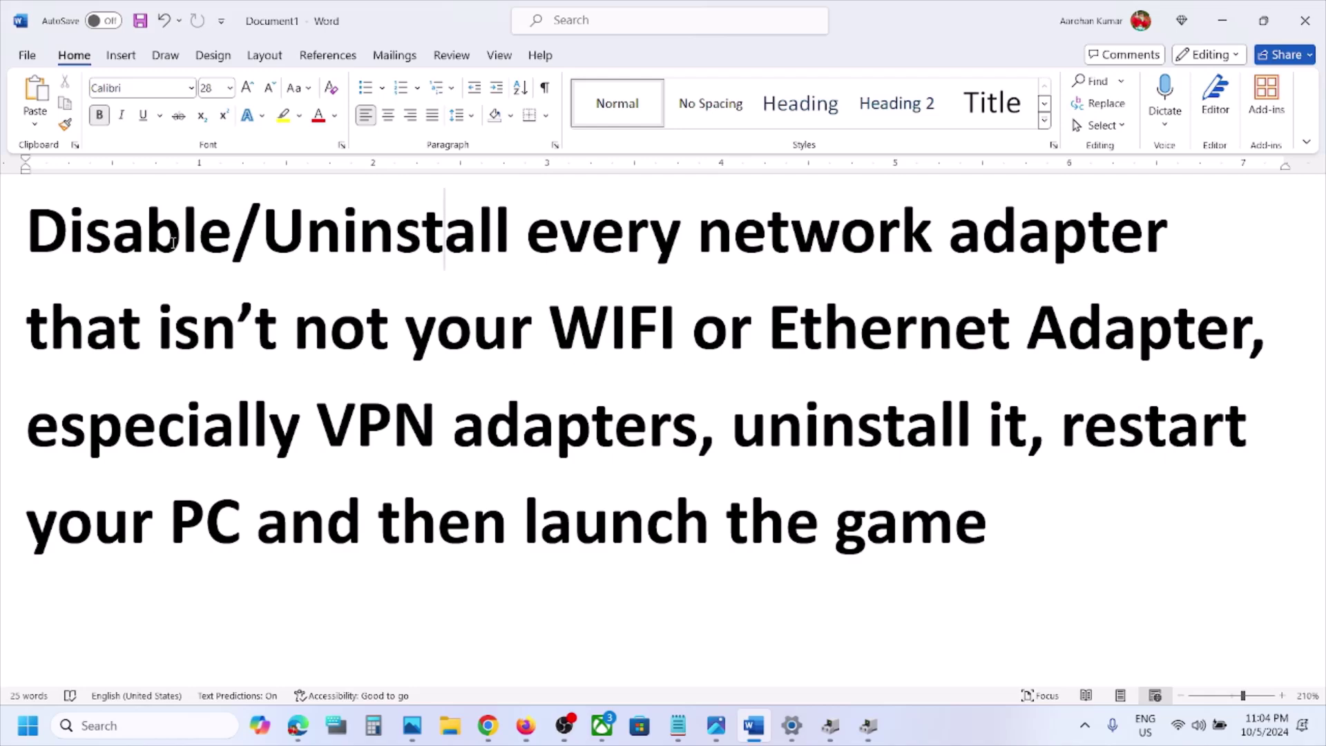
pyautogui.moveTo(138, 238); pyautogui.dragTo(612, 332)
pyautogui.moveTo(701, 320); pyautogui.dragTo(891, 317)
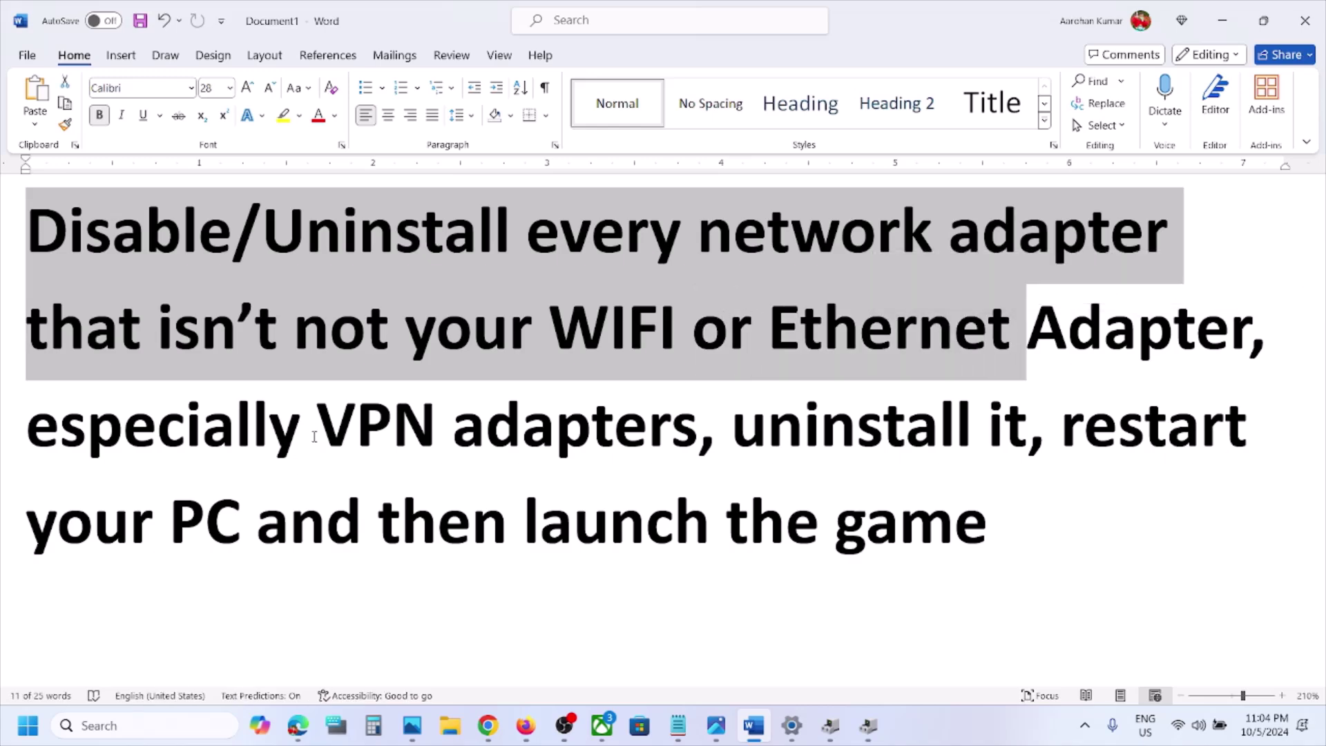
pyautogui.moveTo(314, 436); pyautogui.dragTo(632, 430)
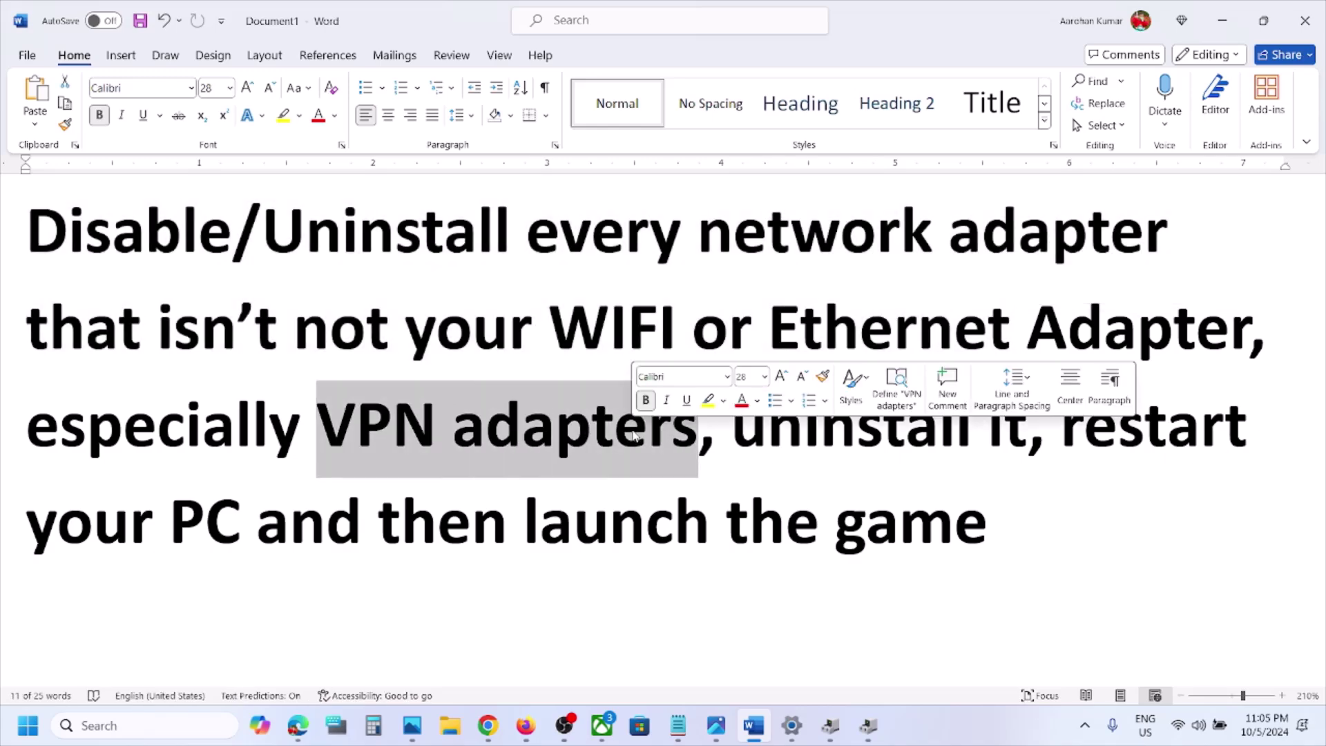
pyautogui.moveTo(732, 432); pyautogui.dragTo(1004, 449)
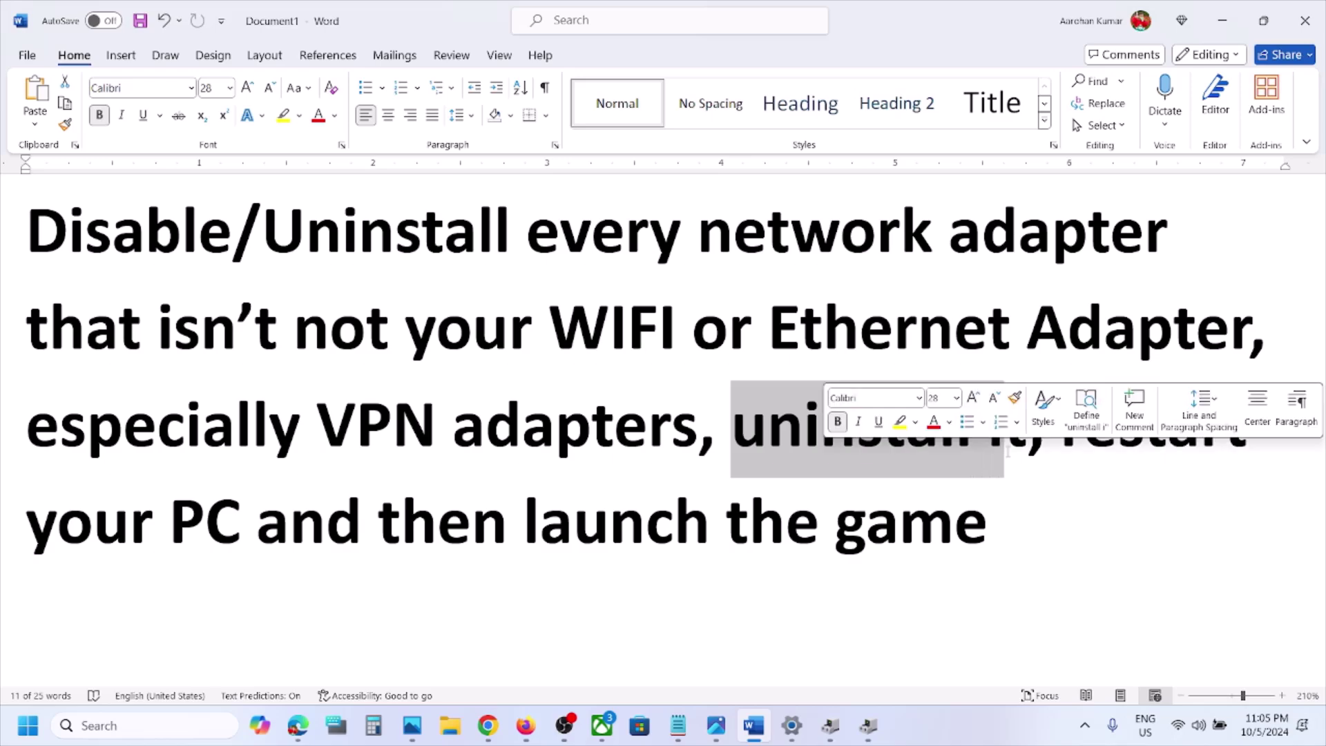
pyautogui.moveTo(38, 542); pyautogui.dragTo(376, 532)
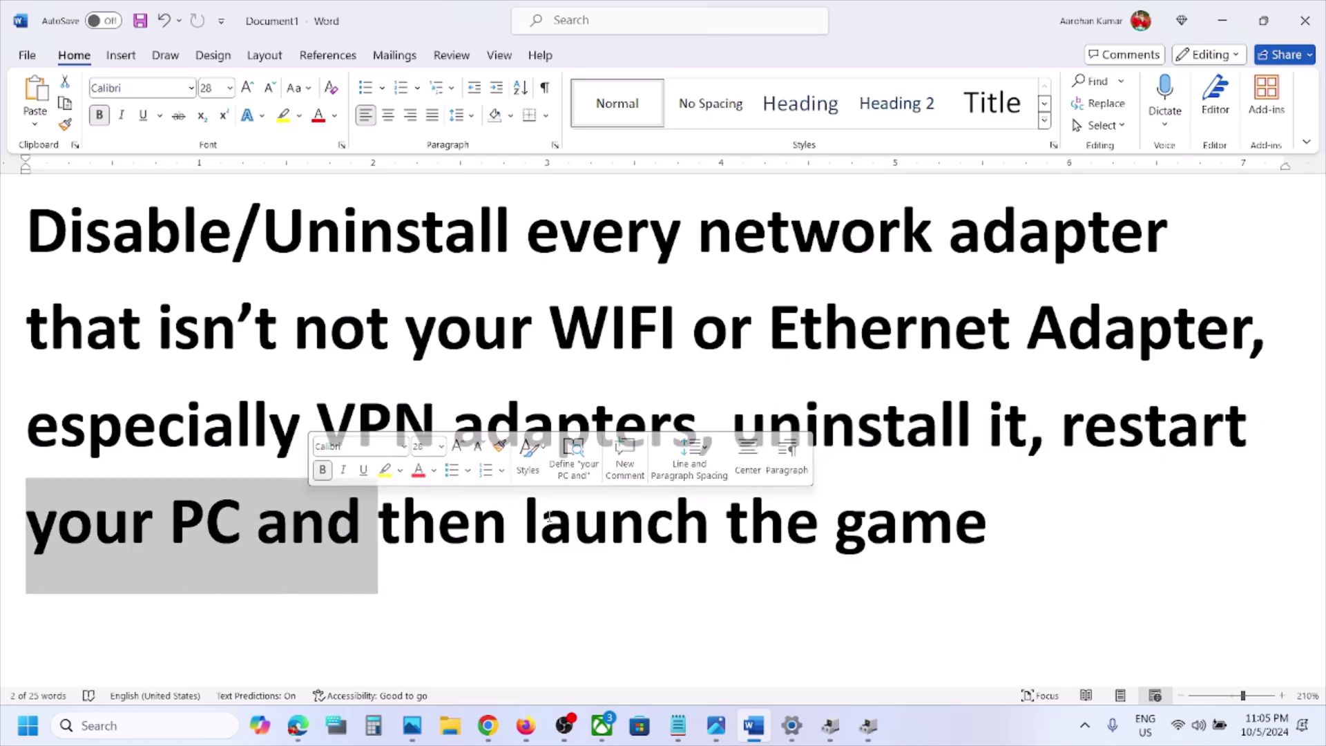
pyautogui.moveTo(526, 532); pyautogui.dragTo(912, 535)
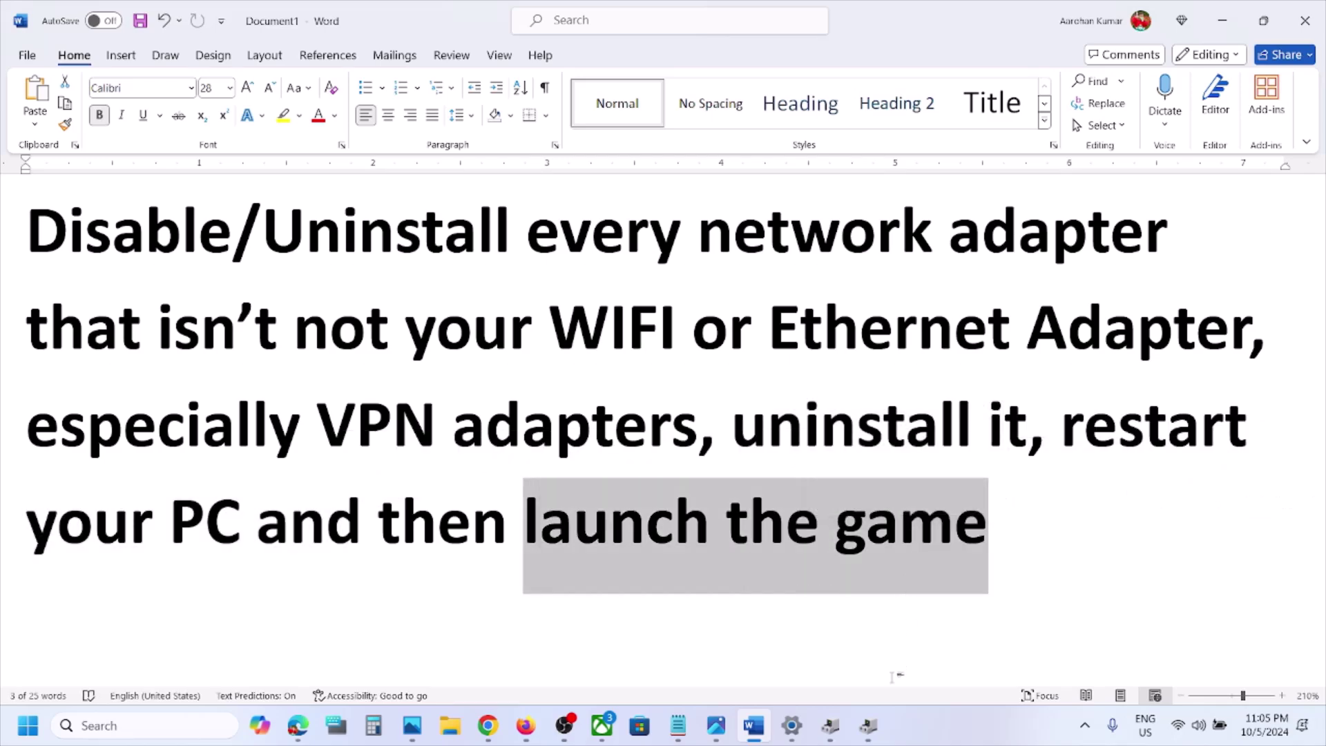
# Switch to Device Manager, uninstall the RAS Async Adapter and decline the immediate computer restart.
pyautogui.click(868, 725)
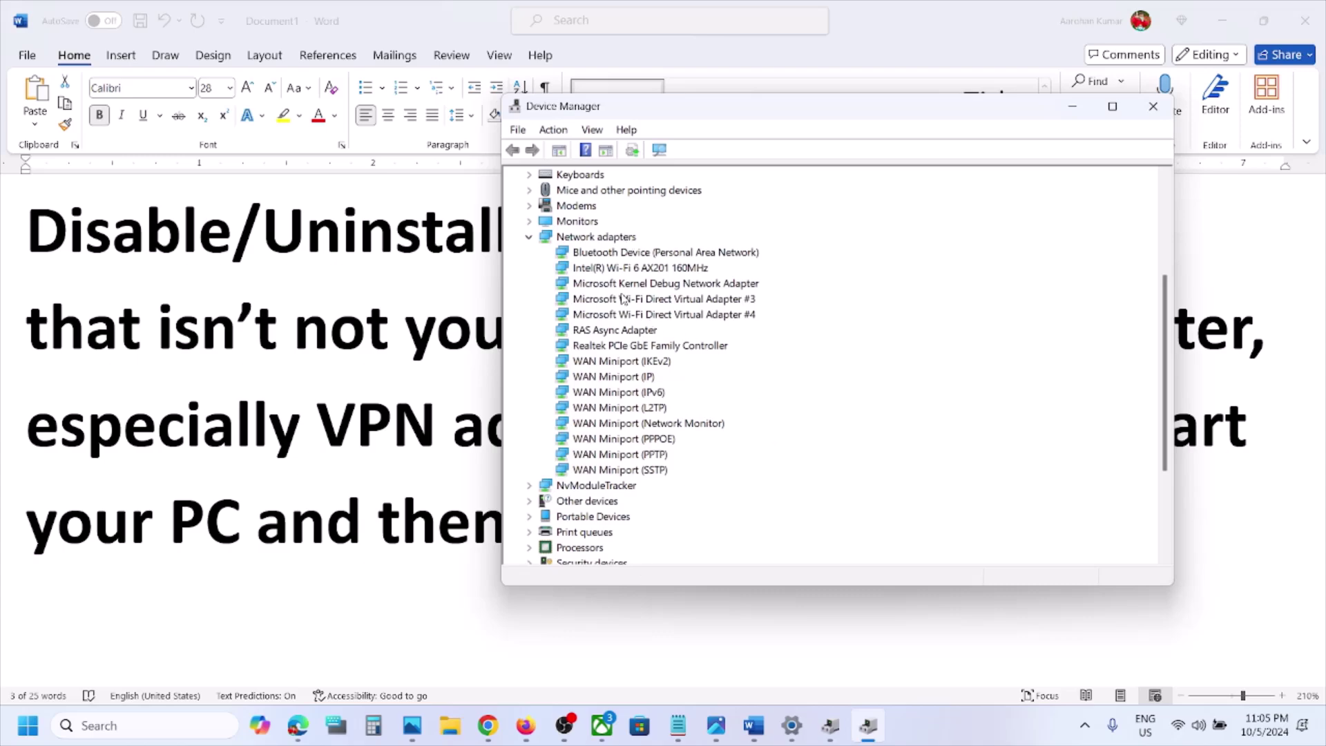
pyautogui.rightClick(627, 334)
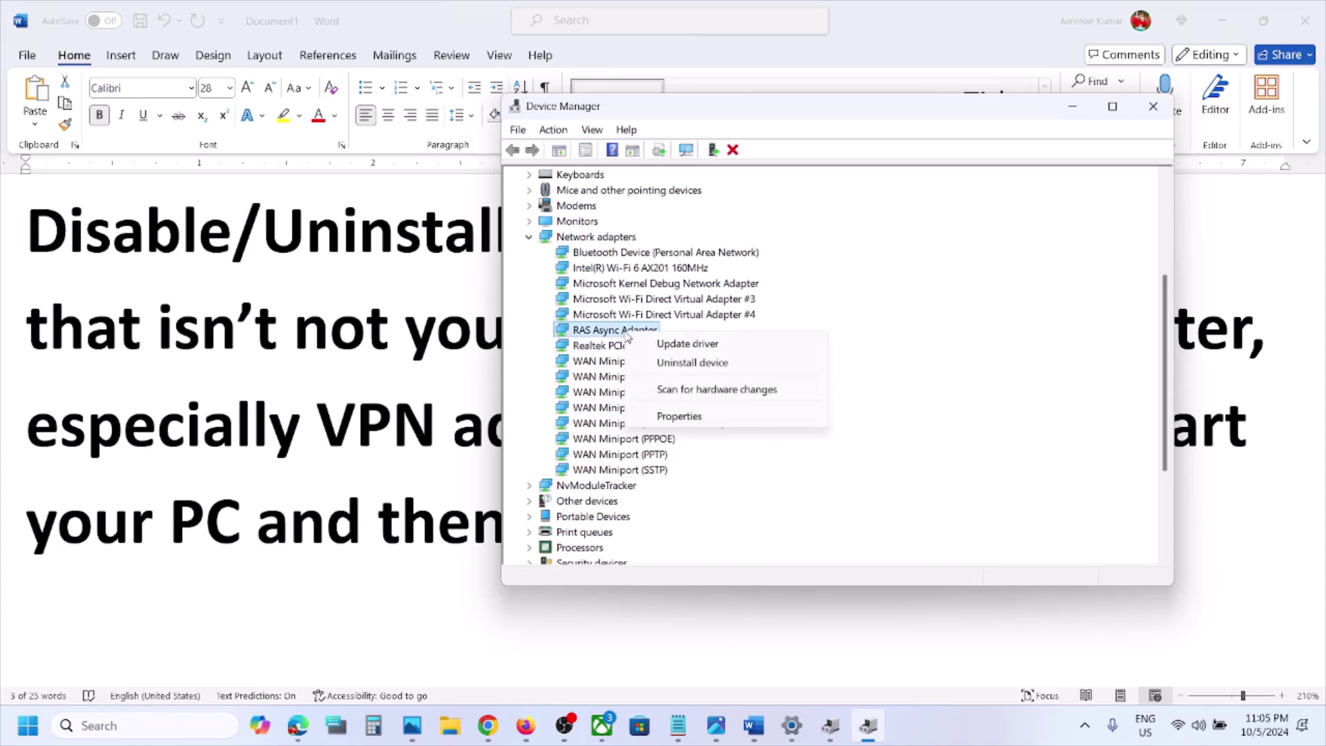
pyautogui.click(694, 363)
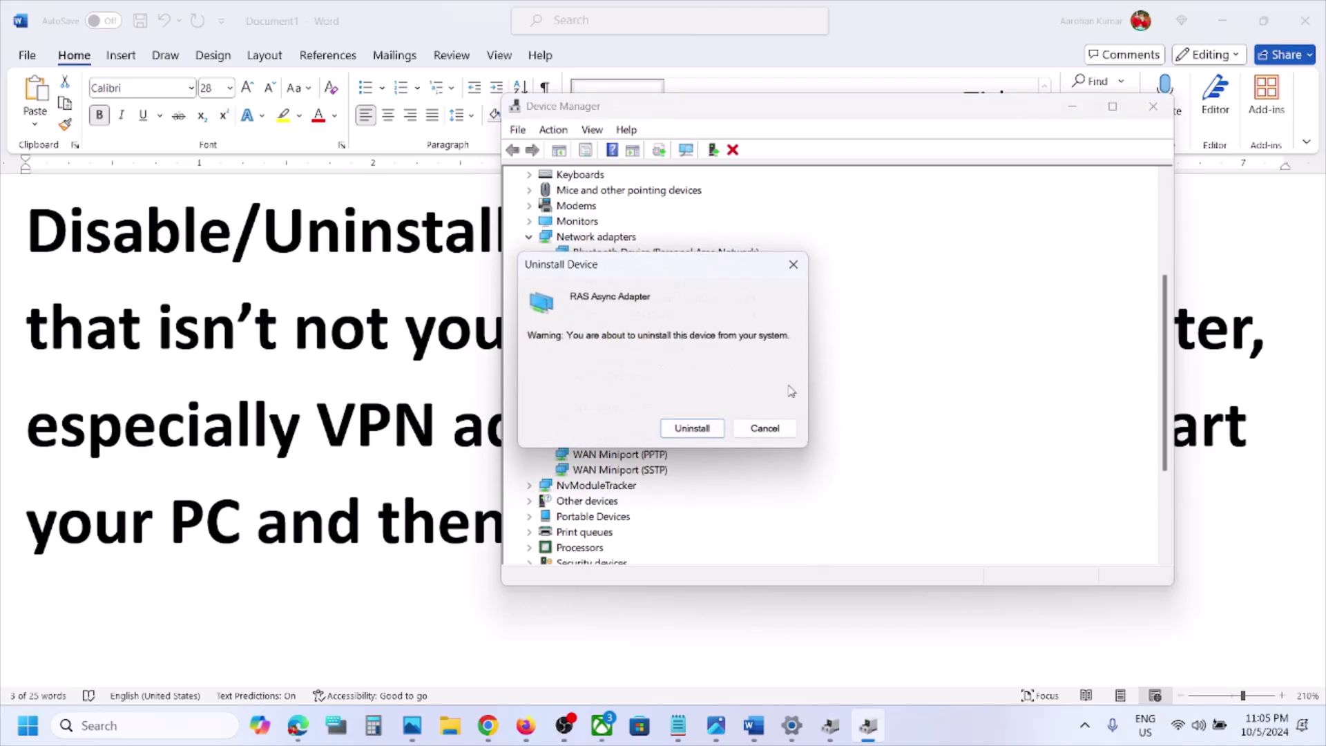
pyautogui.click(686, 423)
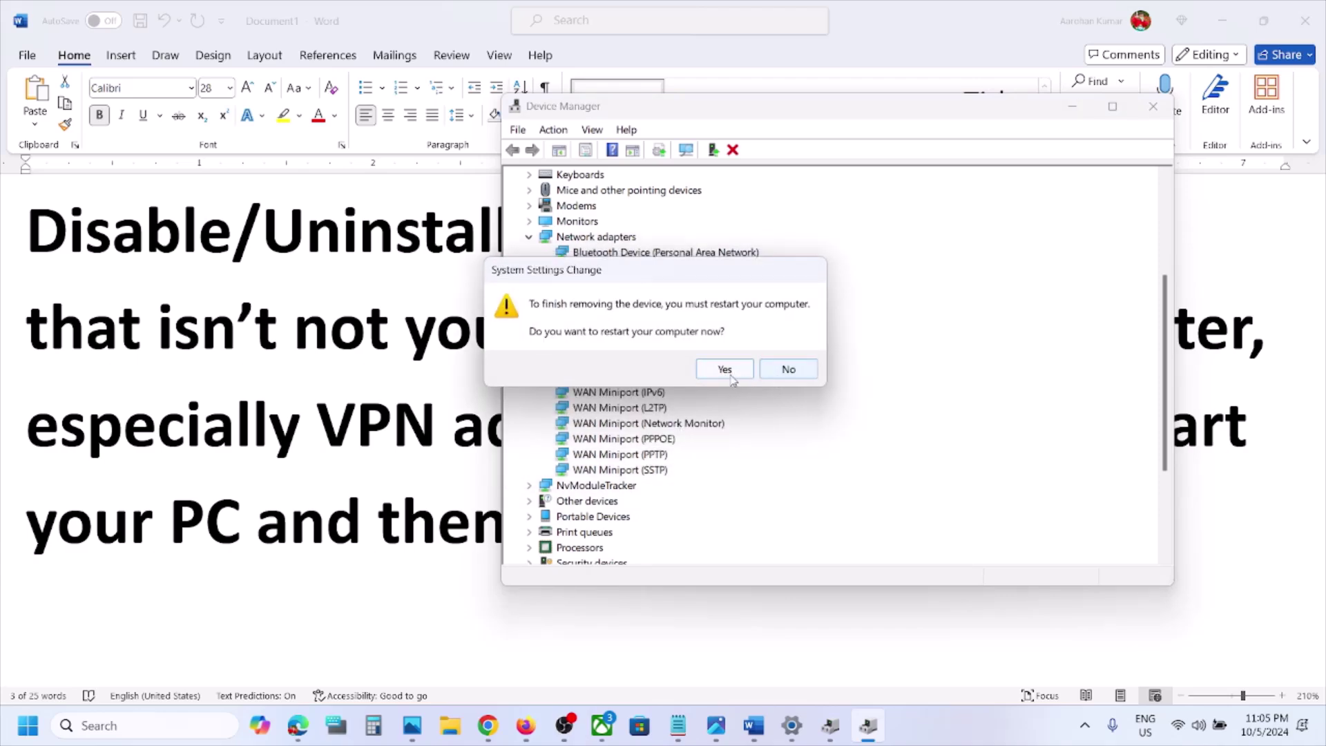
pyautogui.click(778, 373)
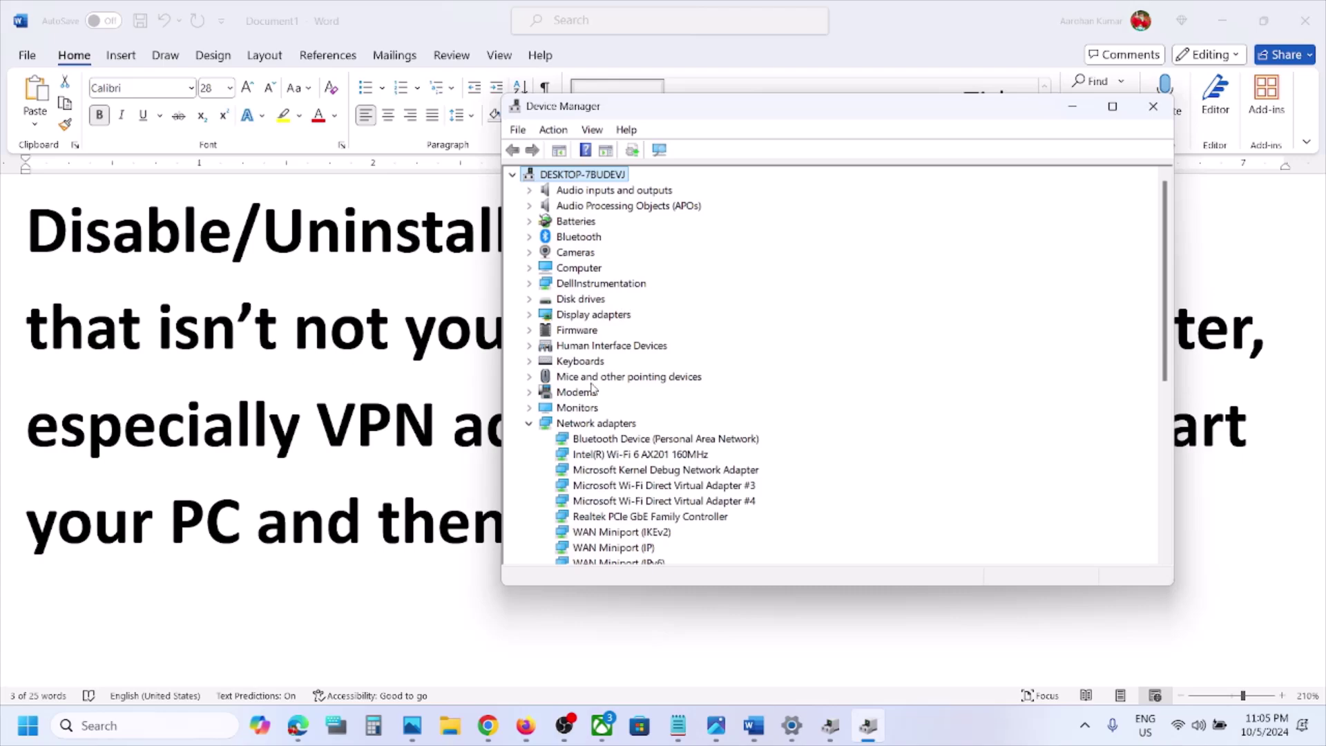
# Locate the Realtek PCIe GbE, Intel Wi-Fi 6 and Bluetooth adapters among the network adapters.
pyautogui.scroll(-2, 594, 384)
pyautogui.scroll(-2, 677, 385)
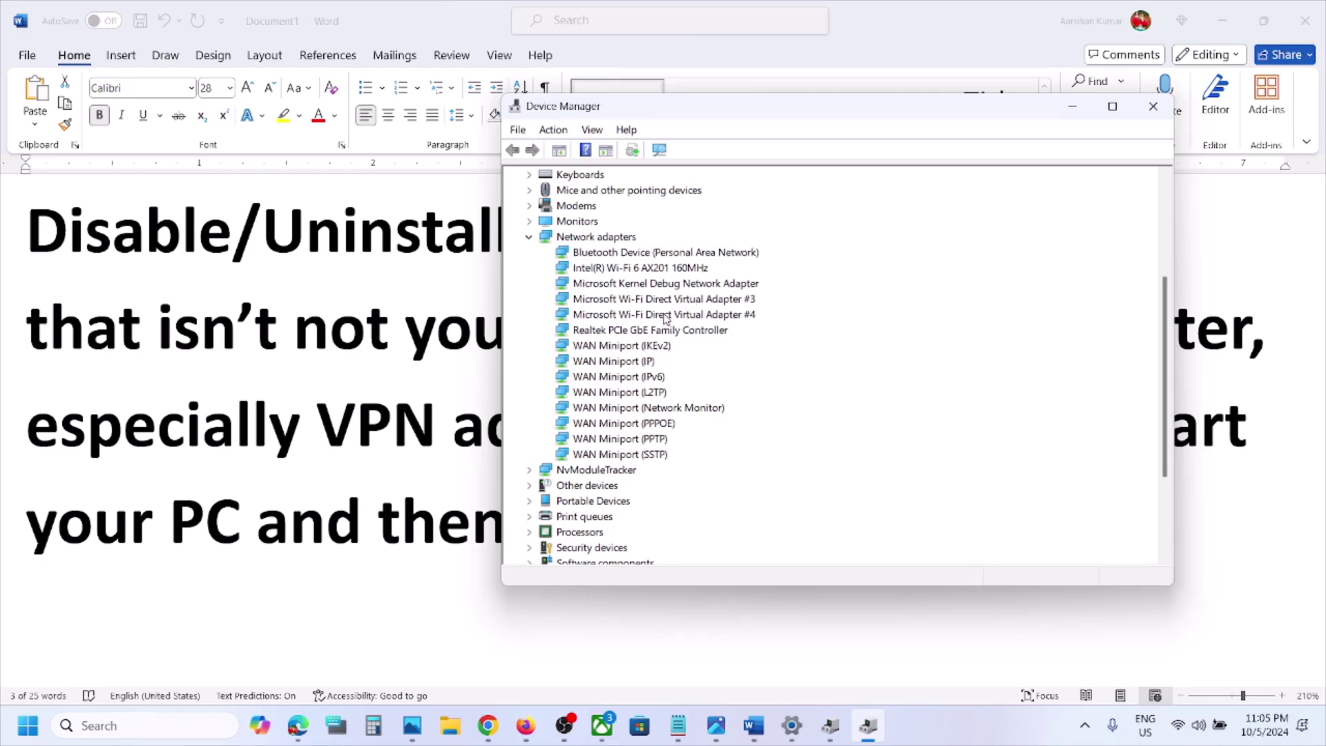
pyautogui.click(642, 330)
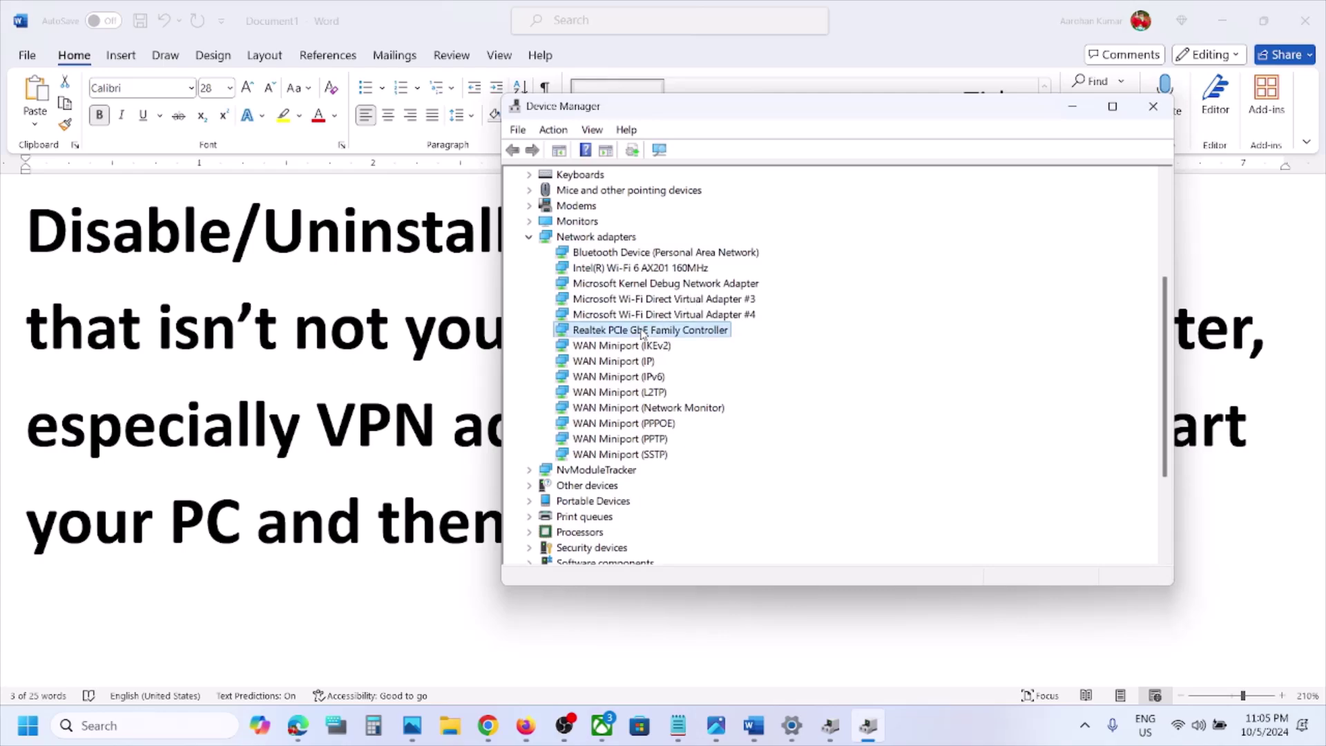
pyautogui.click(661, 268)
pyautogui.click(669, 252)
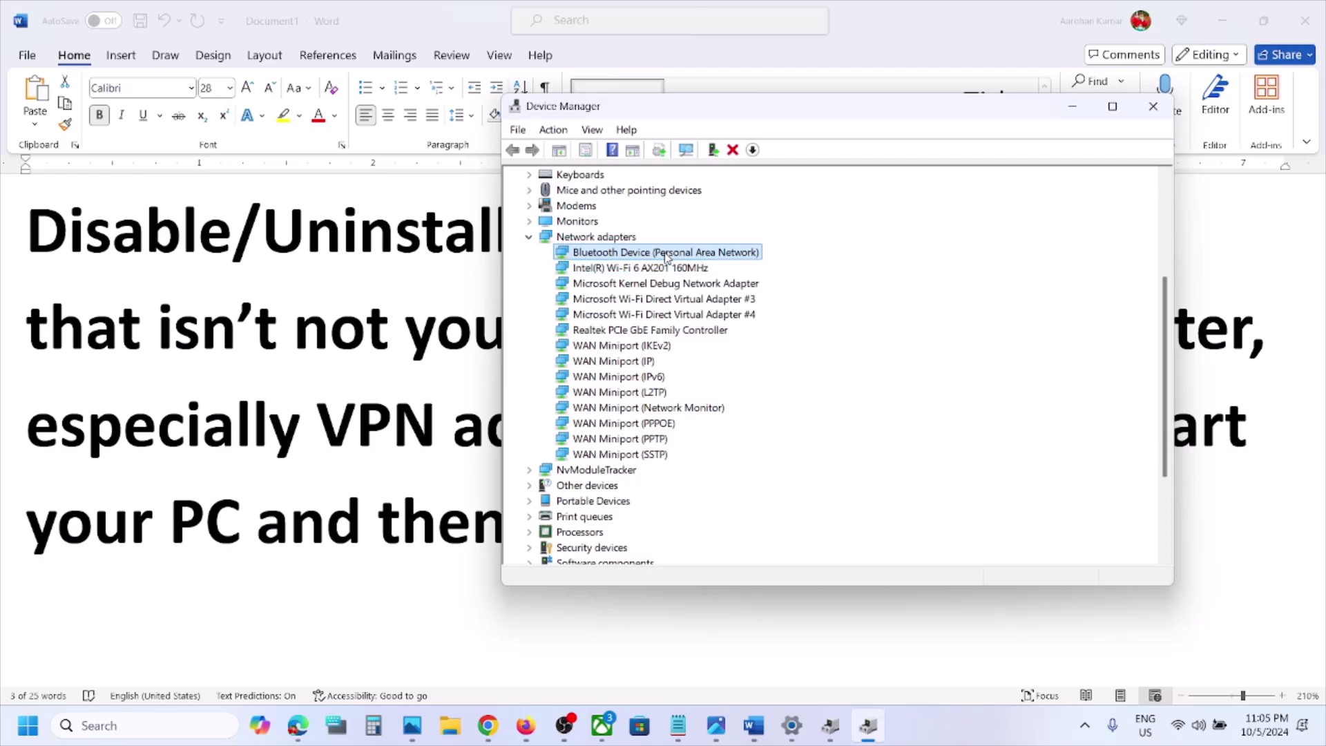
# Uninstall the Microsoft Kernel Debug Network Adapter from the network adapters.
pyautogui.click(687, 283)
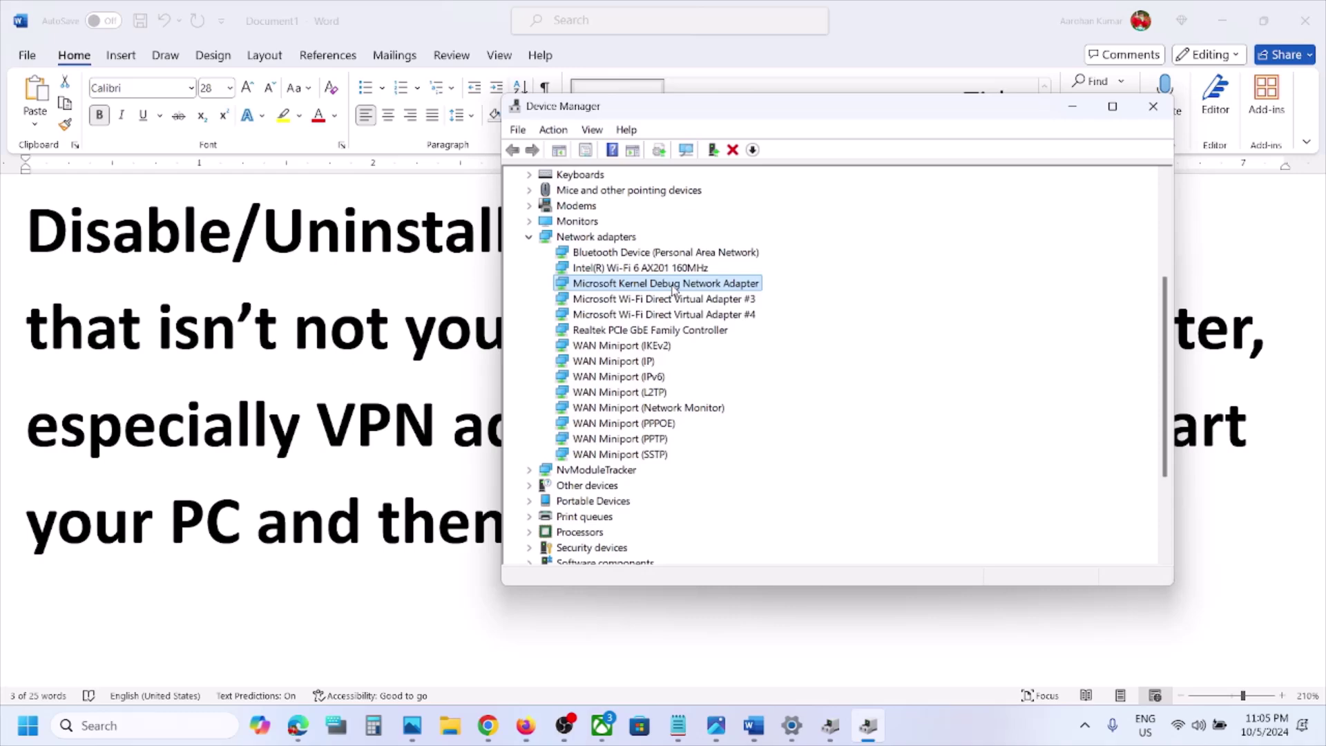
pyautogui.rightClick(674, 289)
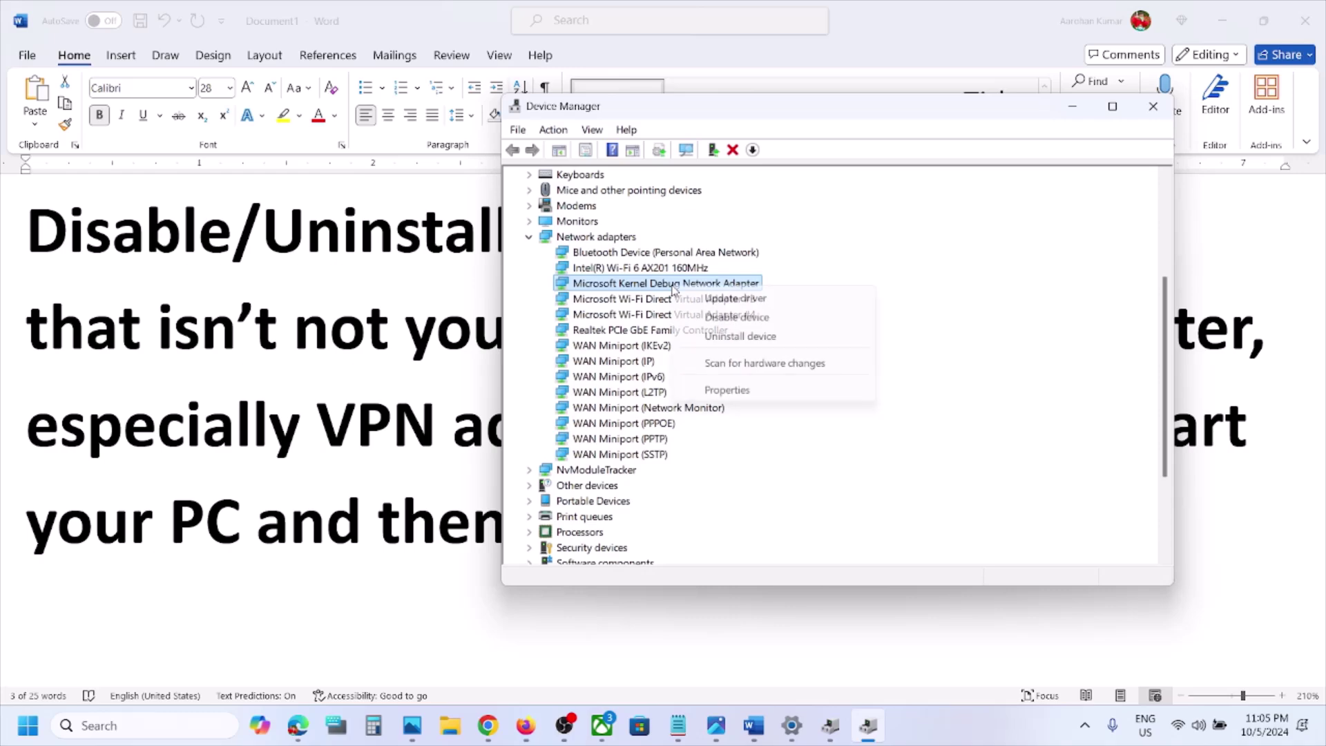
pyautogui.click(737, 337)
pyautogui.click(692, 428)
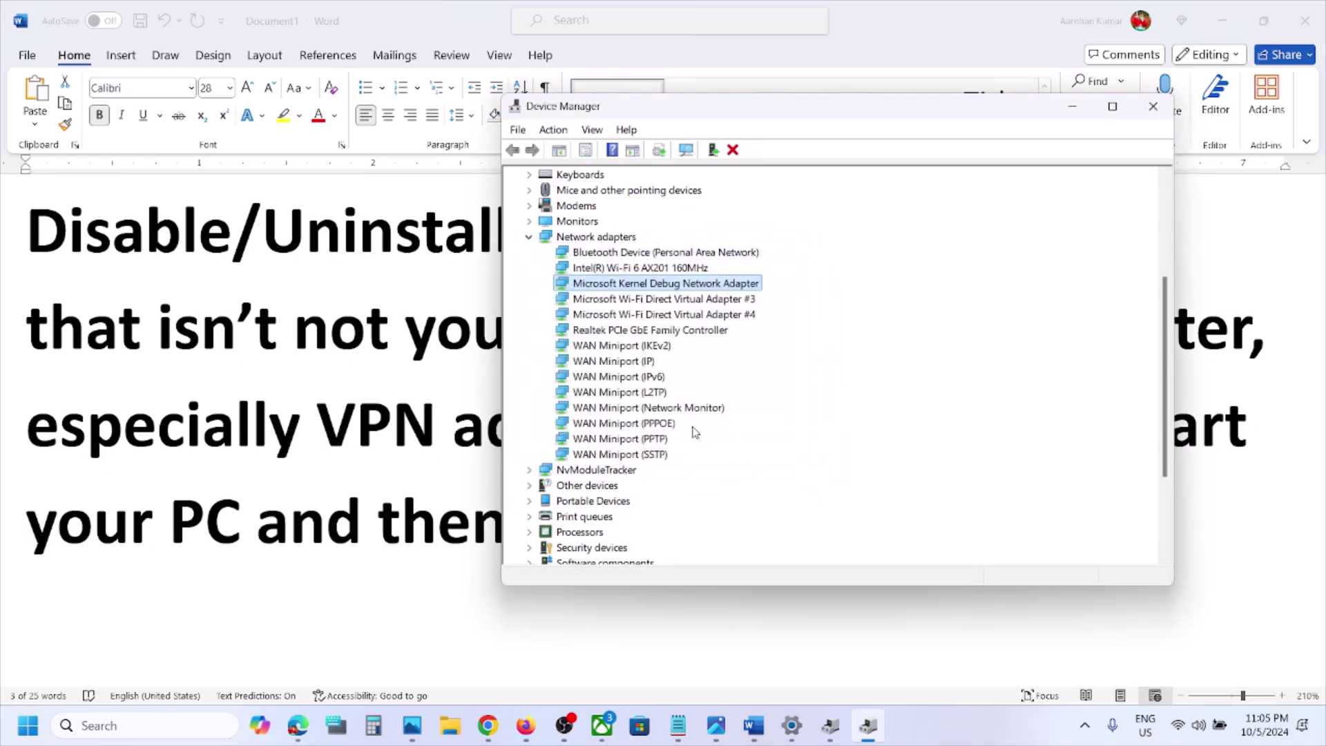
# Return to the Word document and highlight the words "VPN adapters" in the instructions.
pyautogui.hotkey('alt', 'Tab')
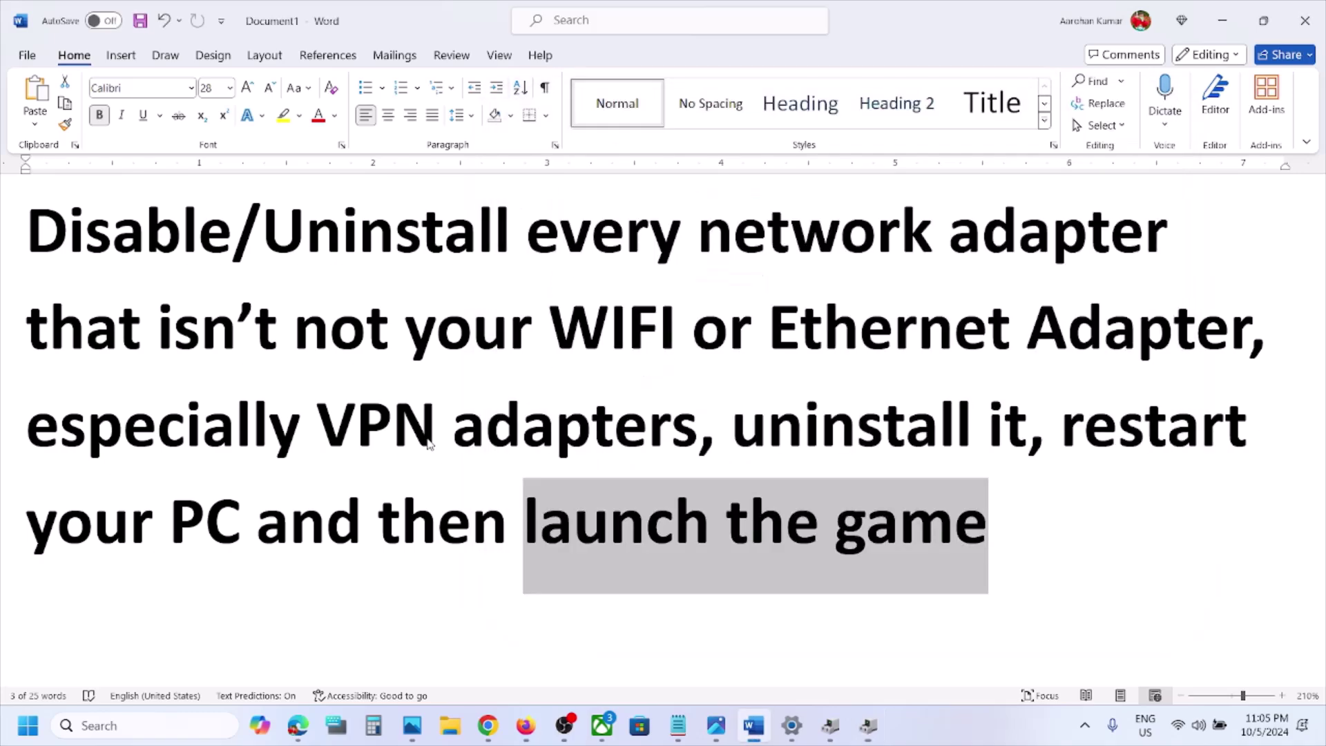
pyautogui.click(318, 422)
pyautogui.moveTo(318, 423); pyautogui.dragTo(698, 429)
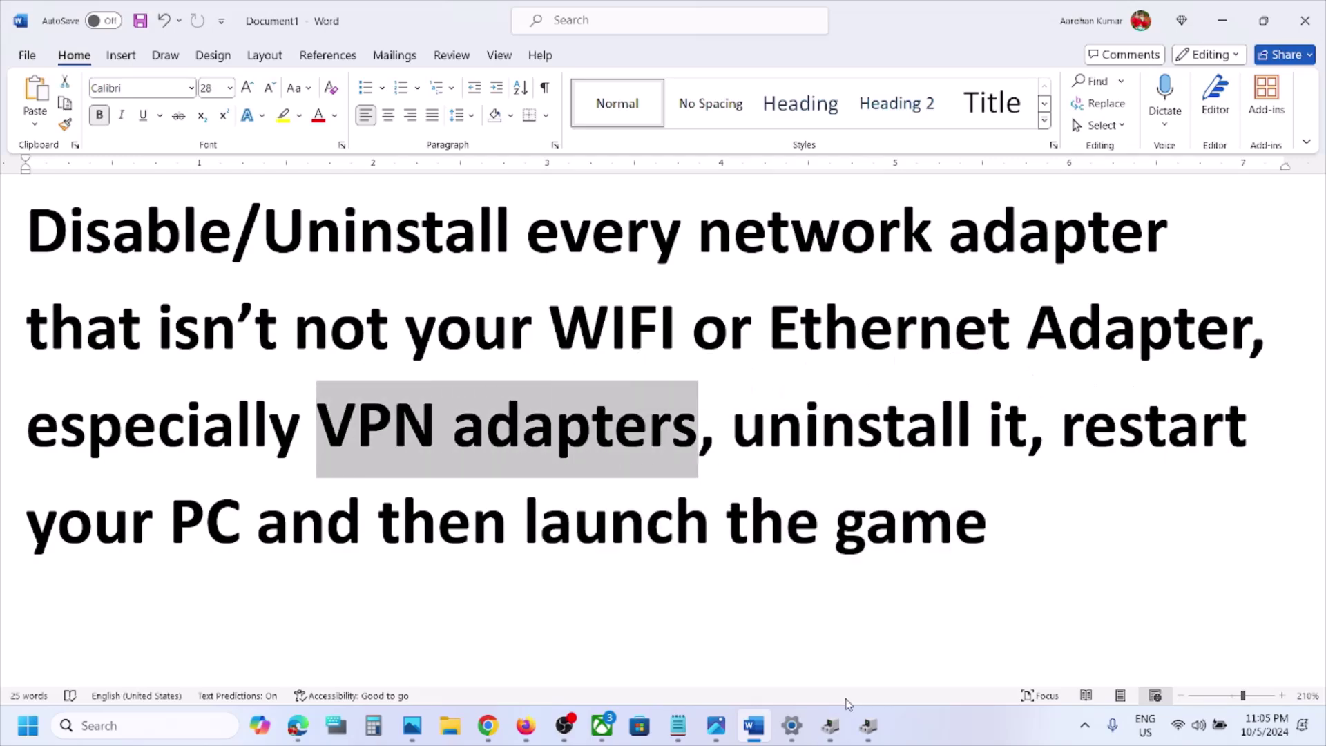
# Display the computer's power options that include Restart.
pyautogui.click(30, 730)
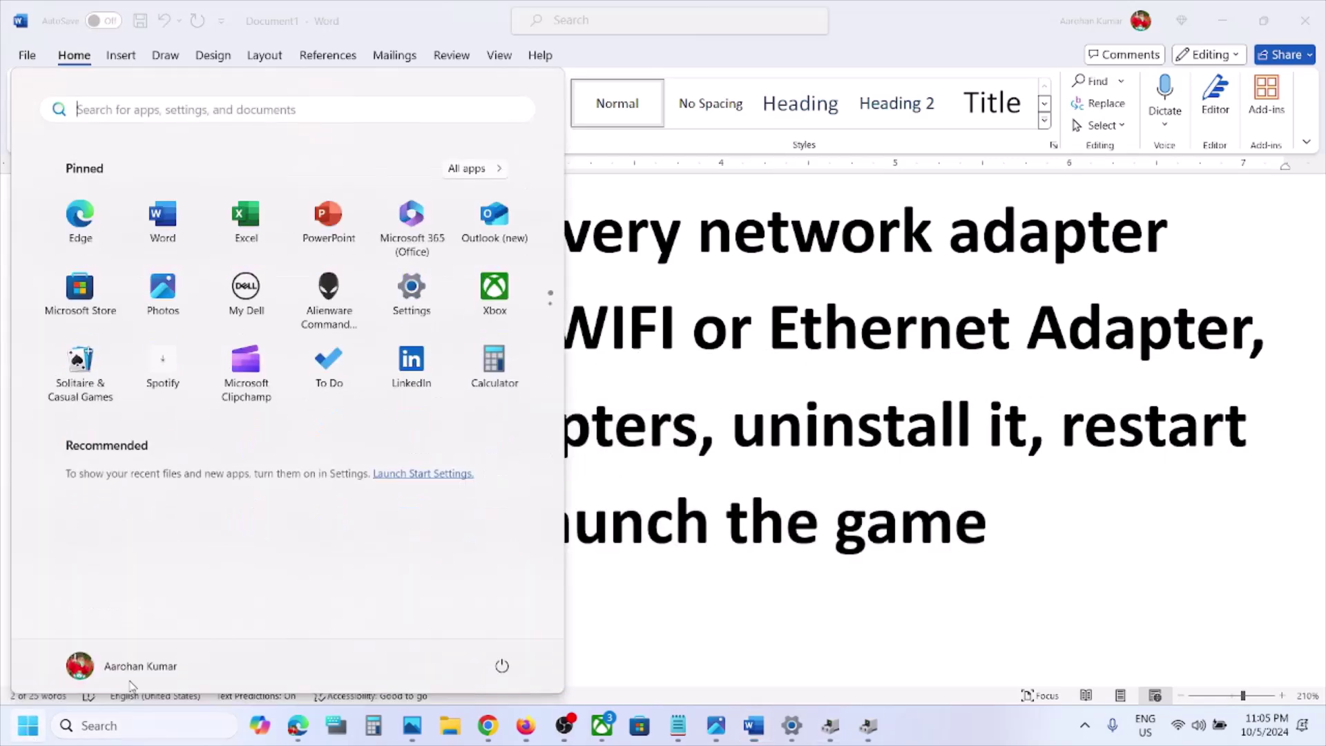
pyautogui.click(502, 664)
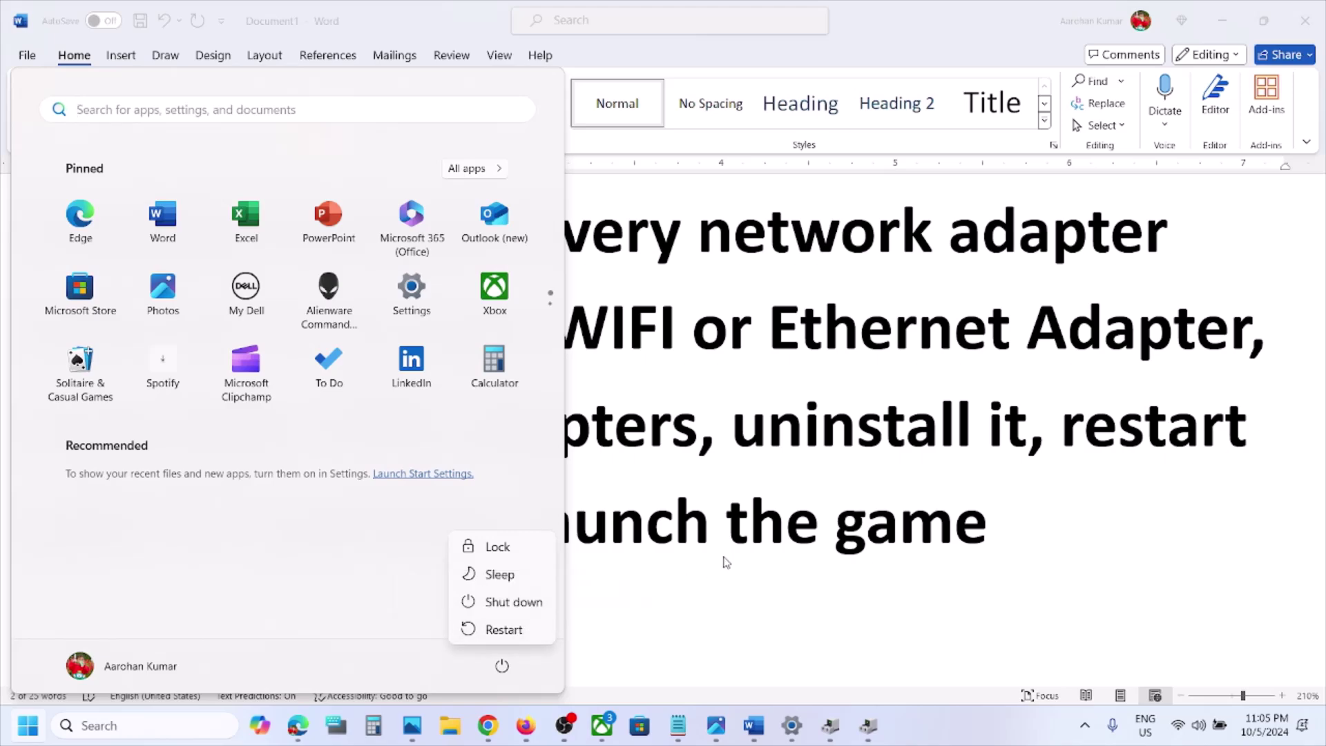
# Switch to Device Manager and disable the Realtek PCIe GbE Family Controller under the network adapters.
pyautogui.press('Escape')
pyautogui.press('Escape')
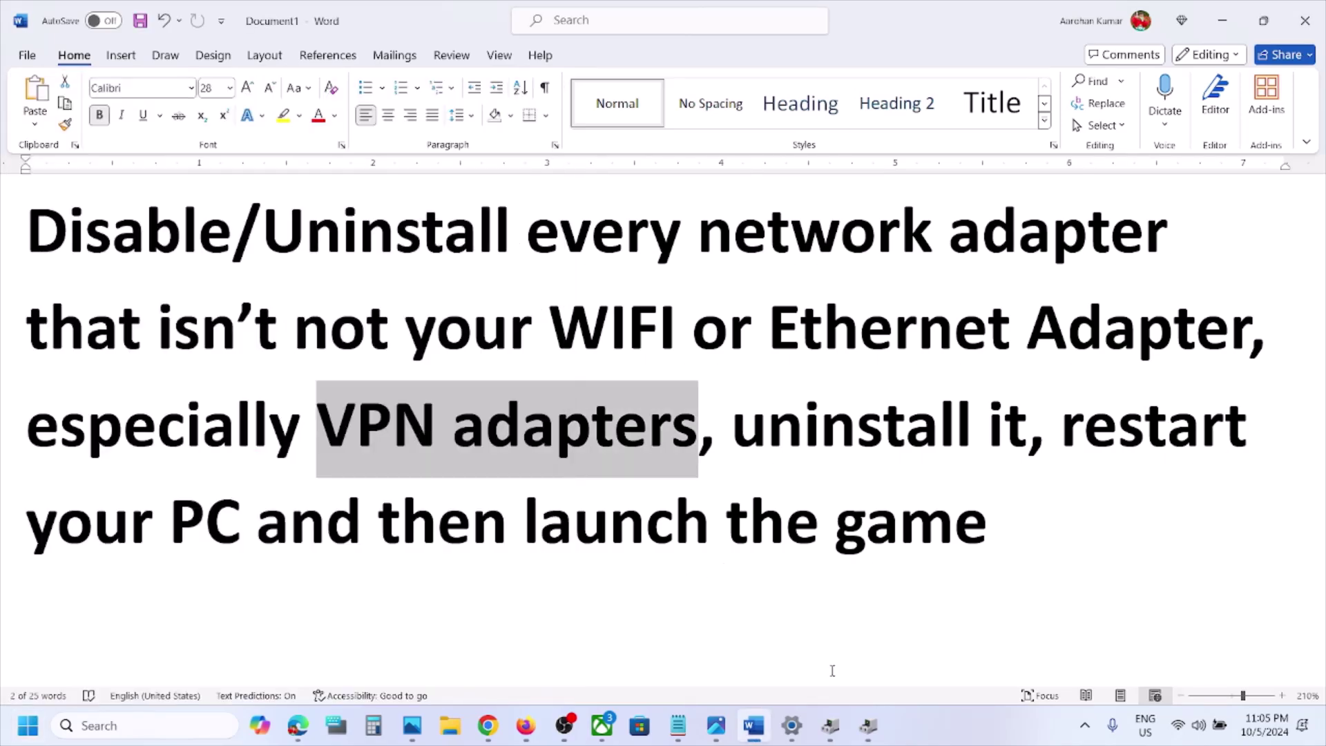
pyautogui.click(868, 725)
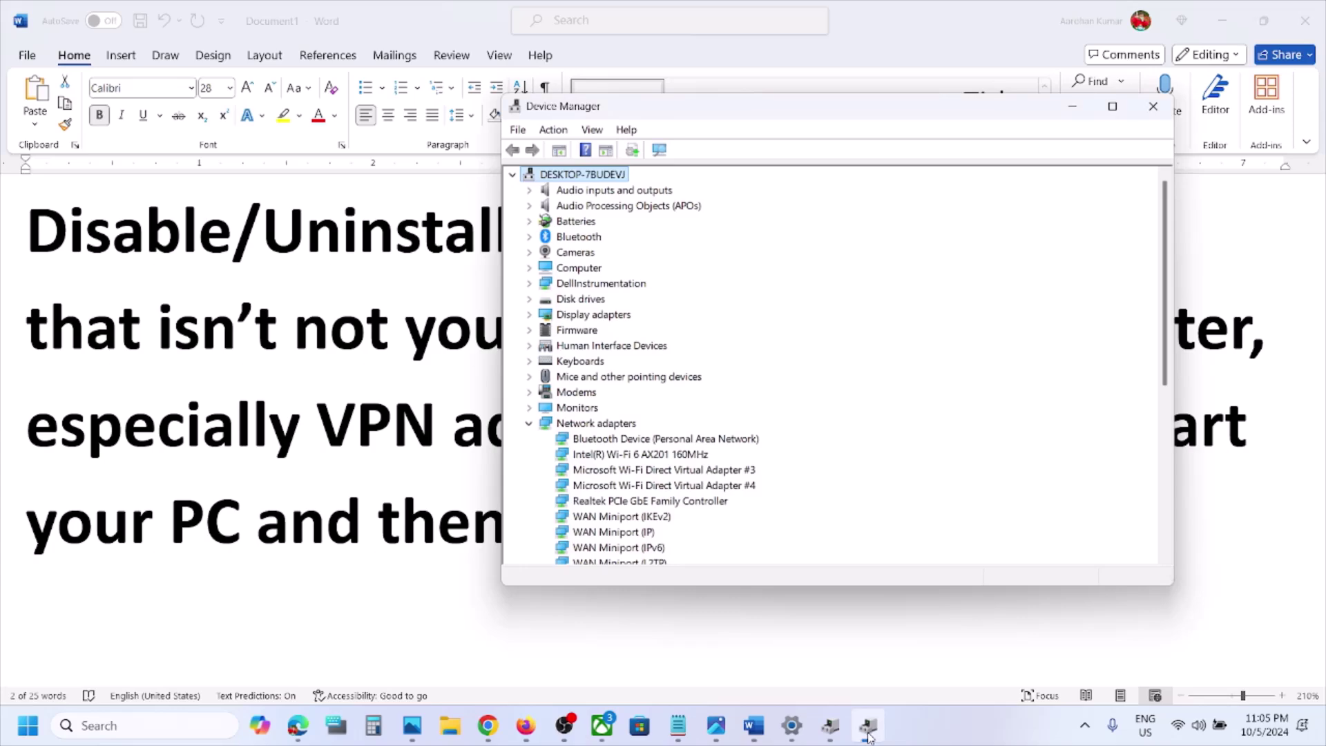
pyautogui.scroll(-3, 743, 449)
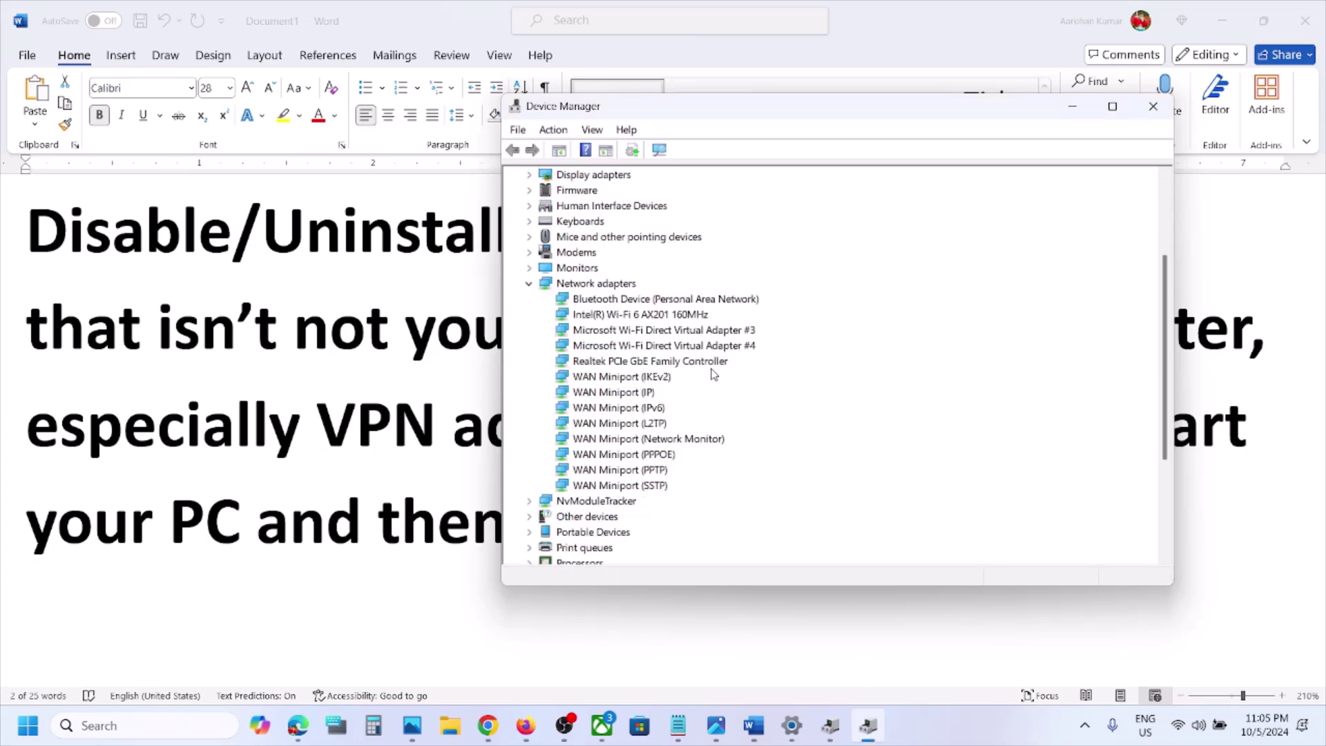
pyautogui.click(655, 363)
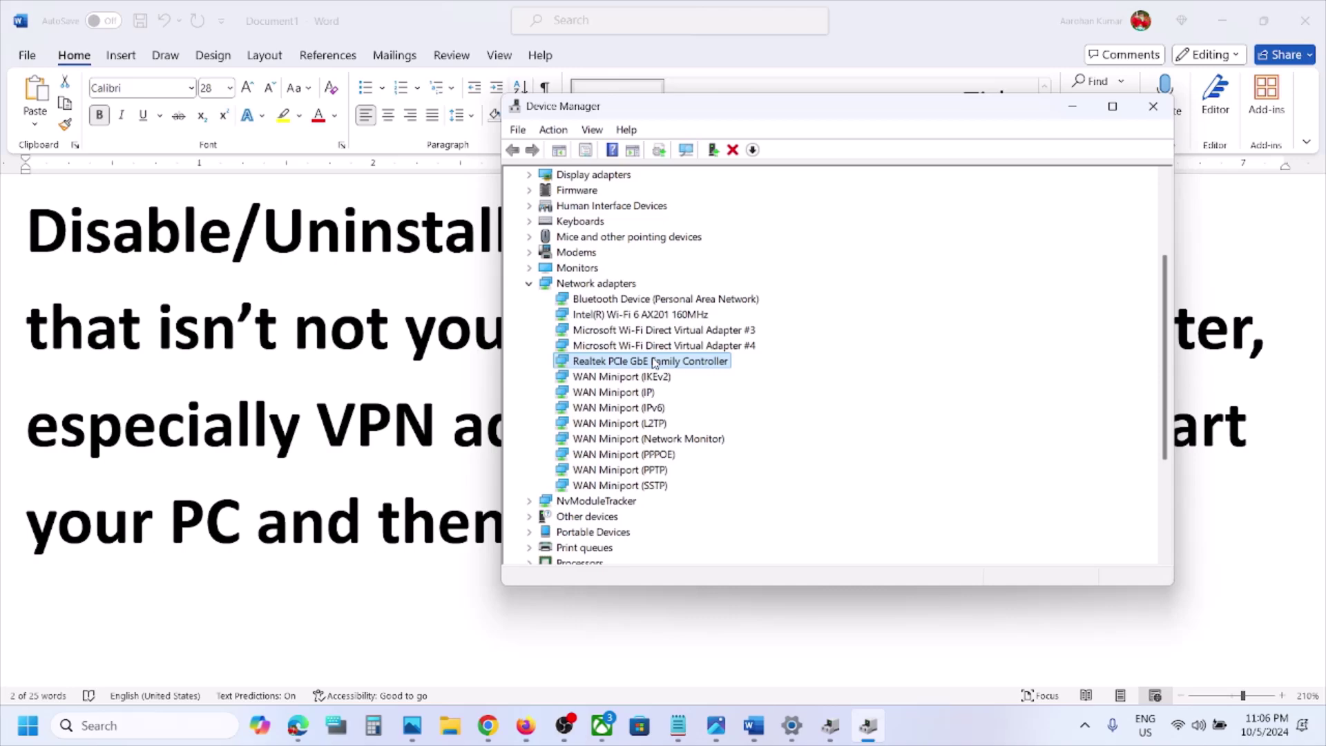
pyautogui.rightClick(655, 362)
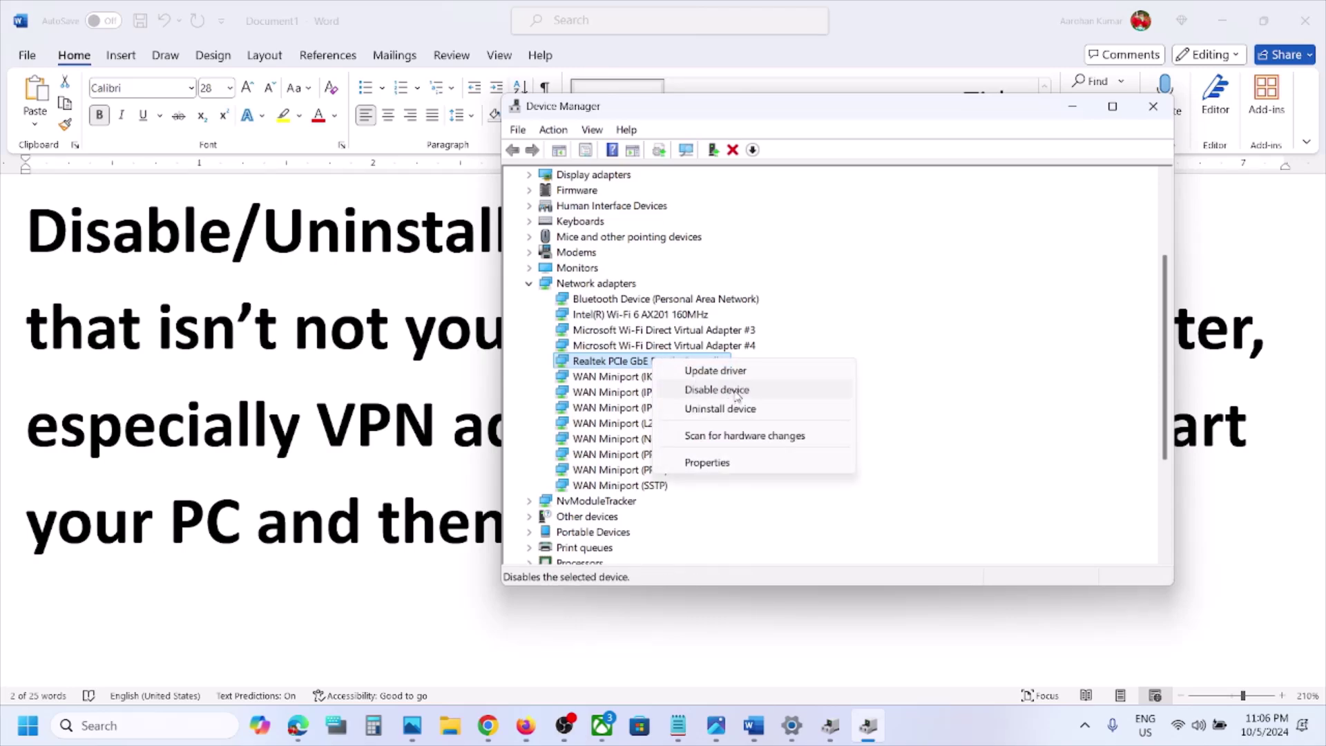
pyautogui.click(660, 319)
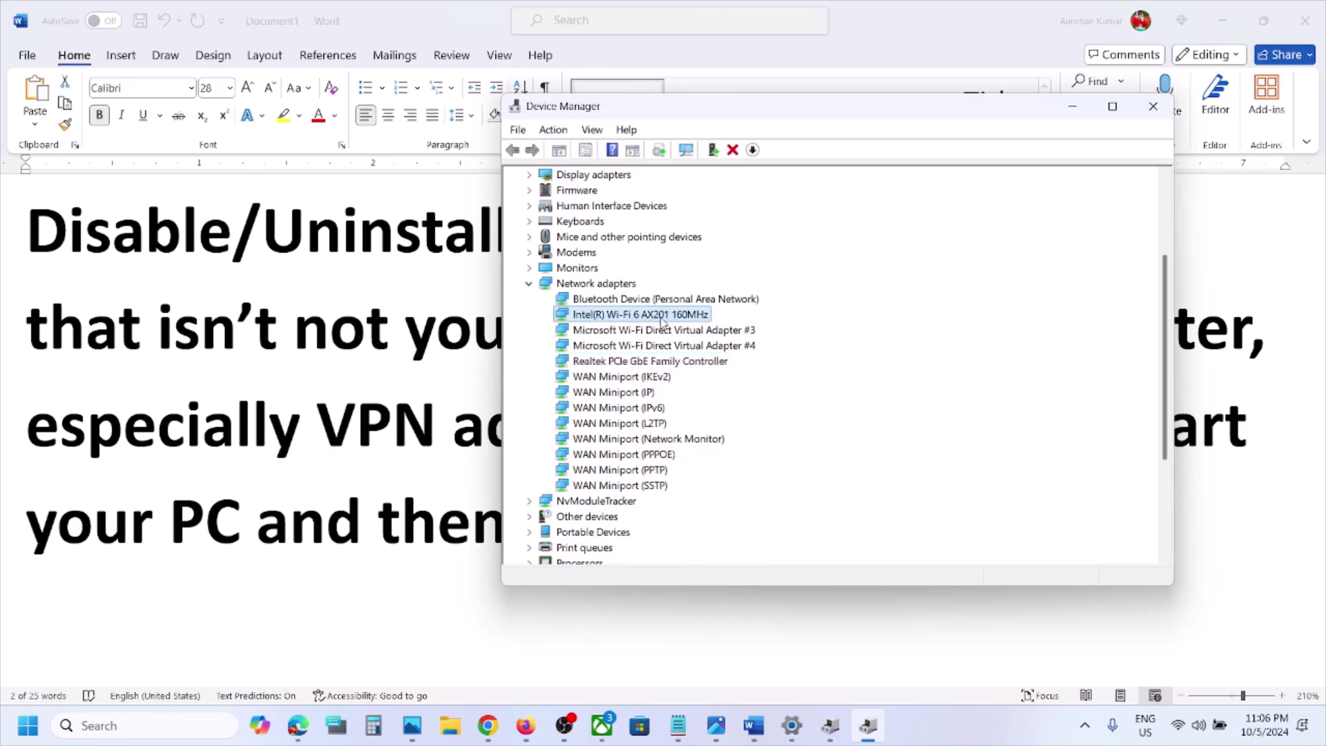
pyautogui.rightClick(636, 362)
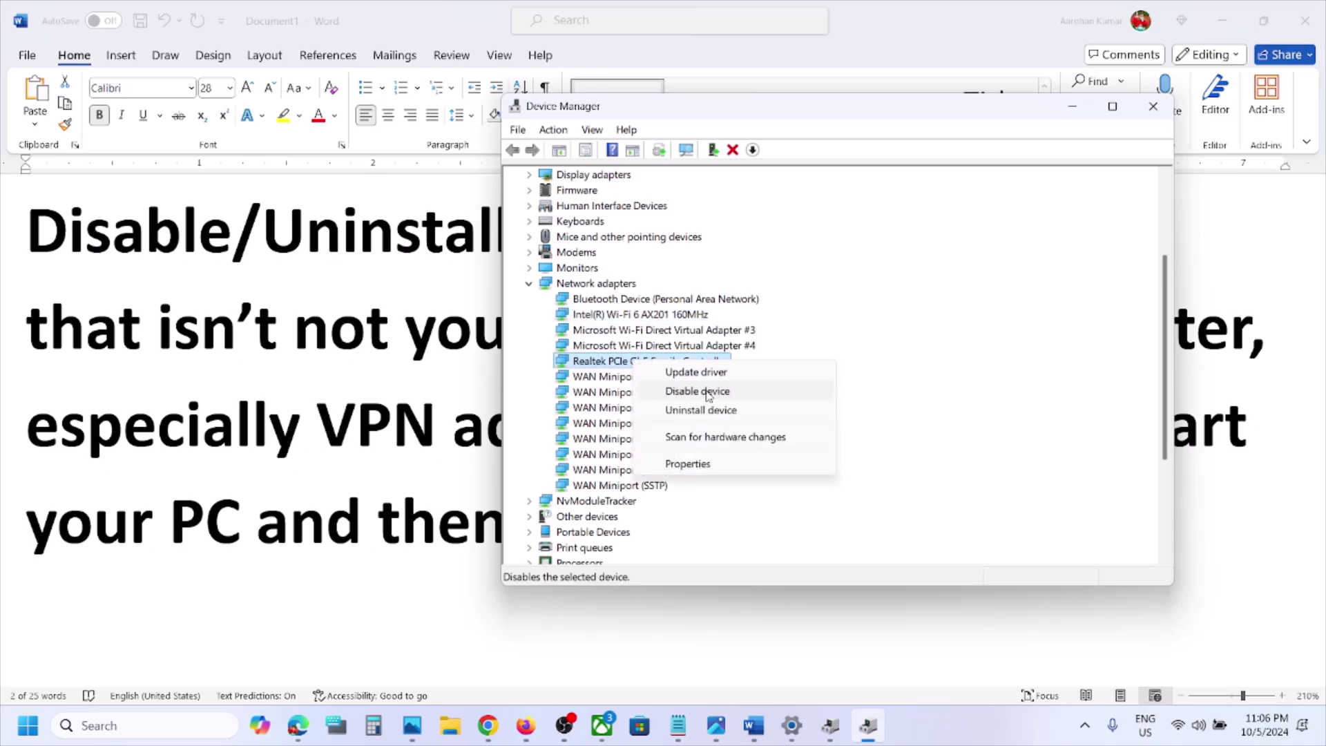
pyautogui.rightClick(624, 363)
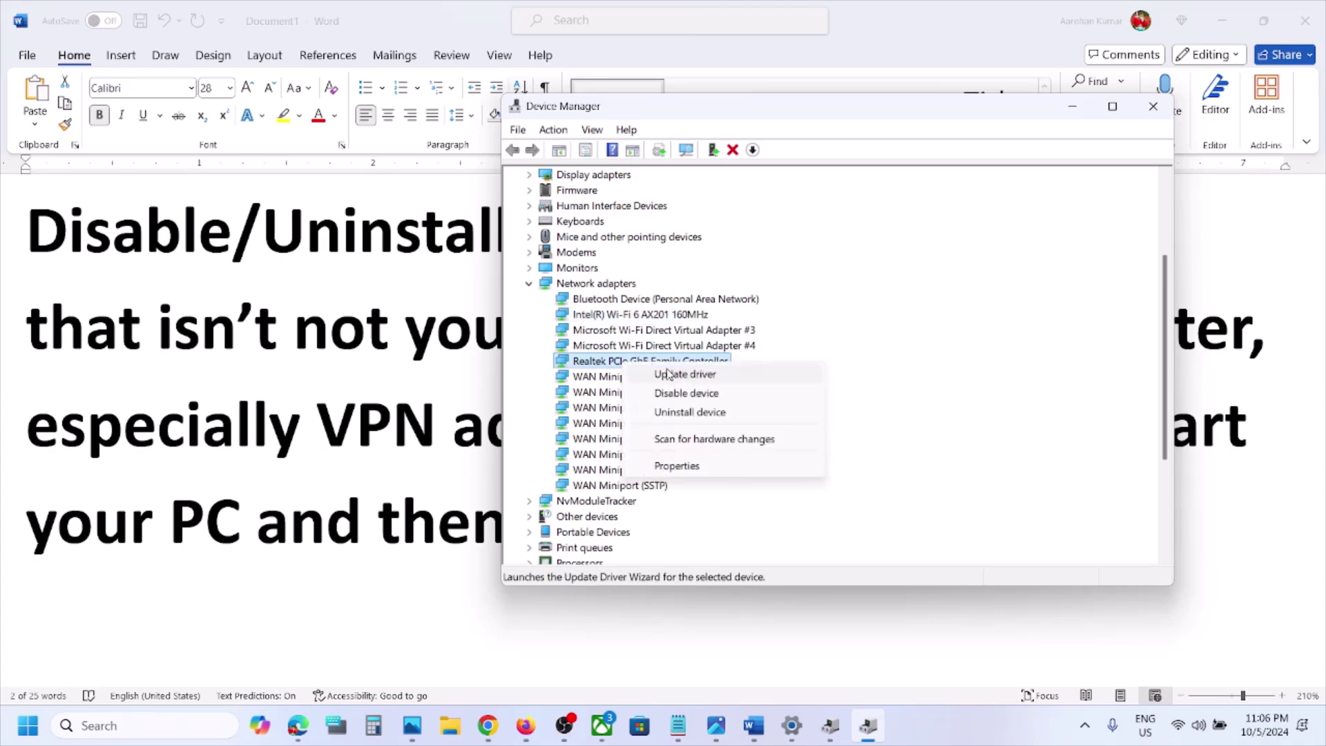
pyautogui.click(685, 393)
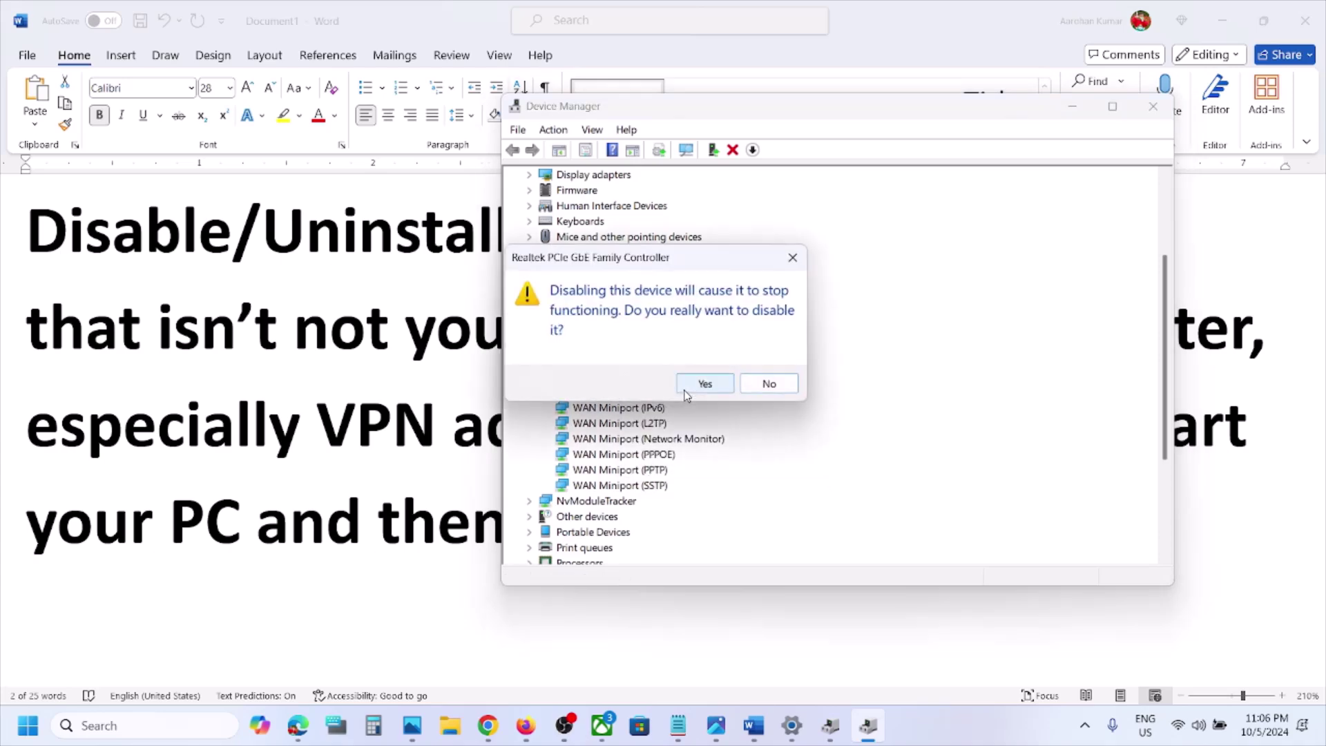
pyautogui.click(705, 383)
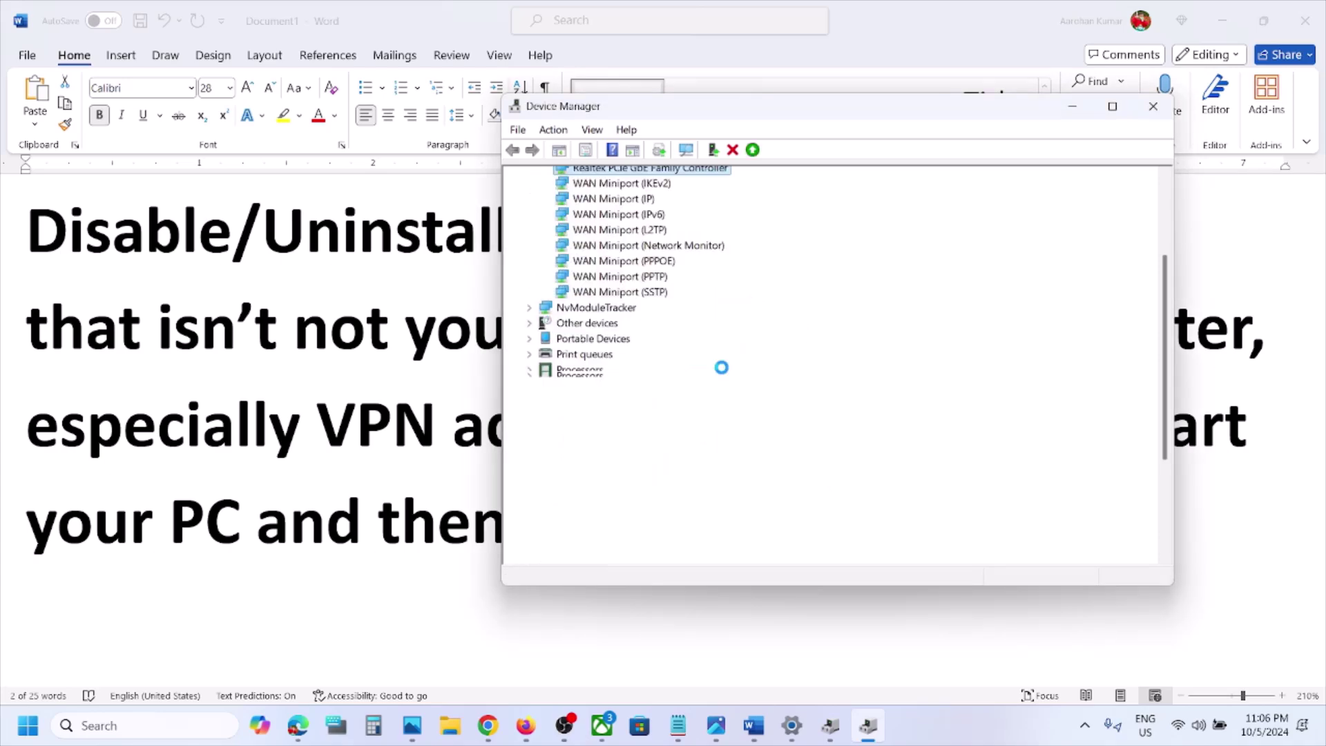
# Re-enable the Realtek PCIe GbE Family Controller under the network adapters.
pyautogui.scroll(-4, 642, 459)
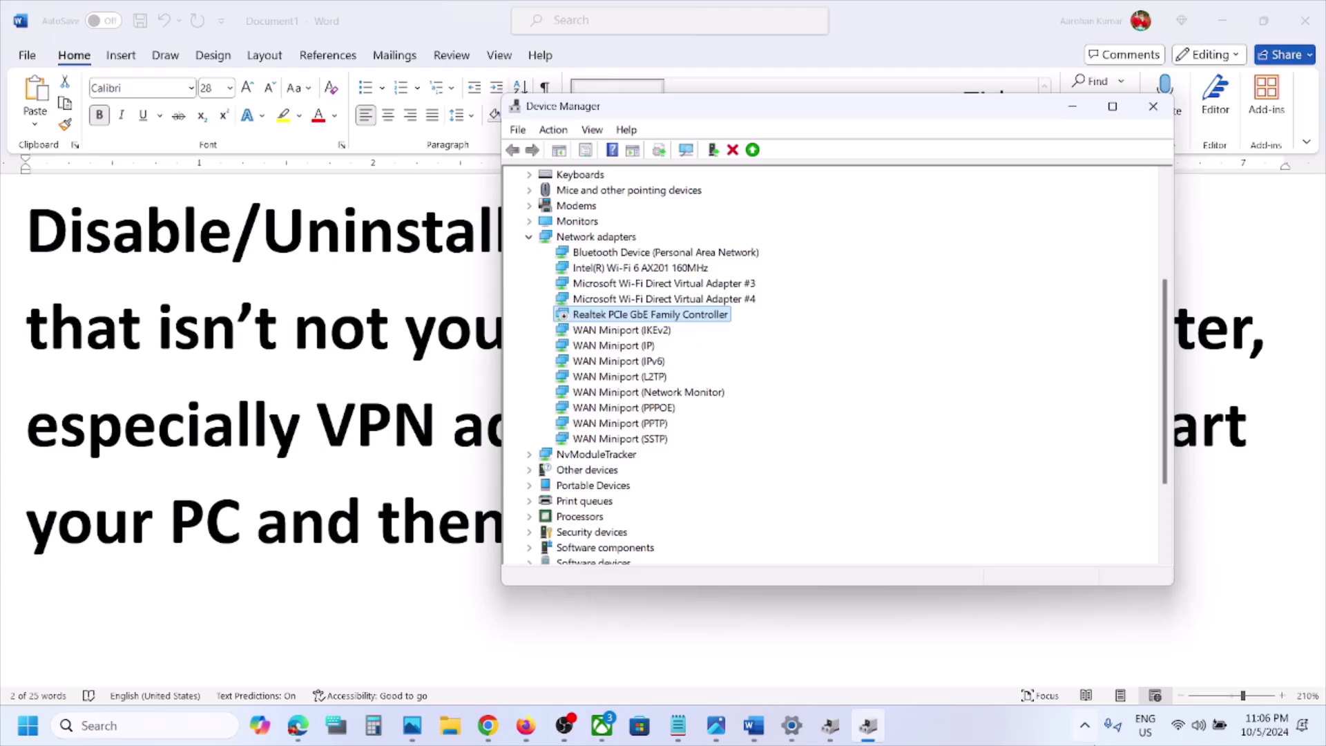
pyautogui.rightClick(632, 319)
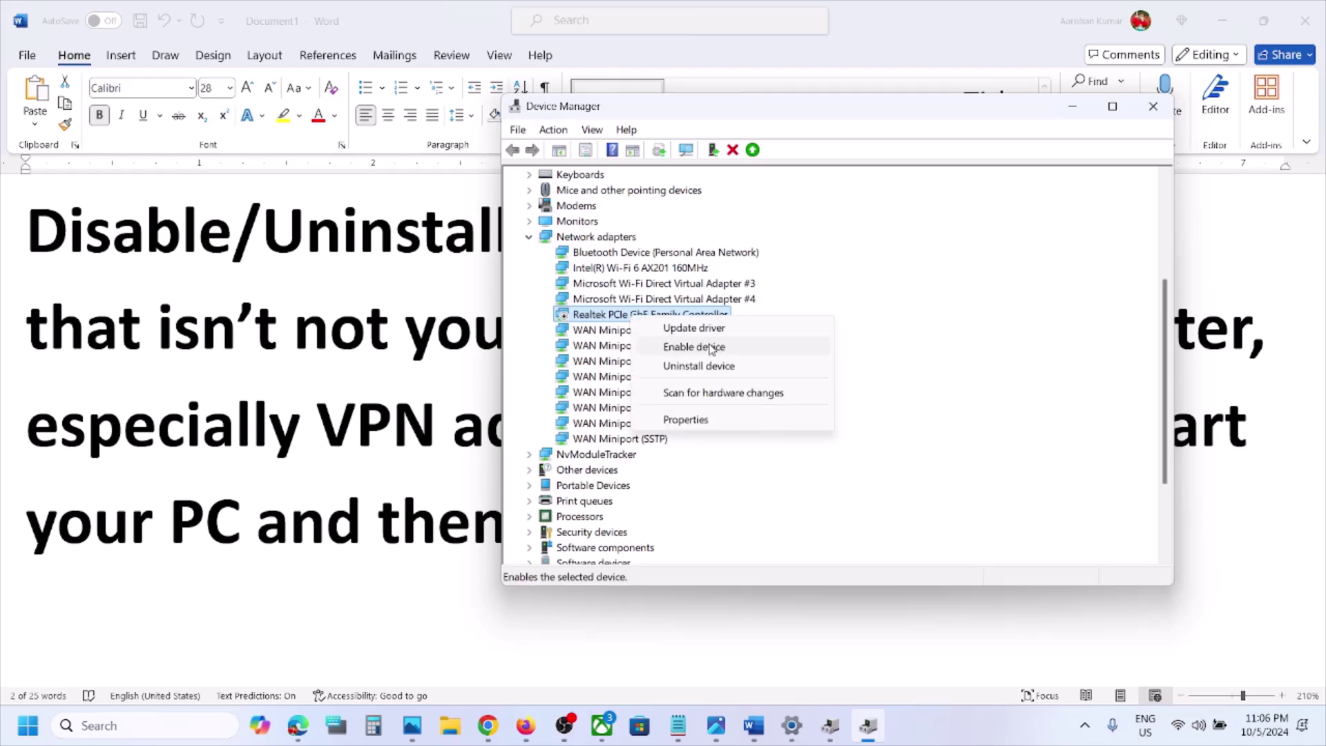
pyautogui.click(711, 349)
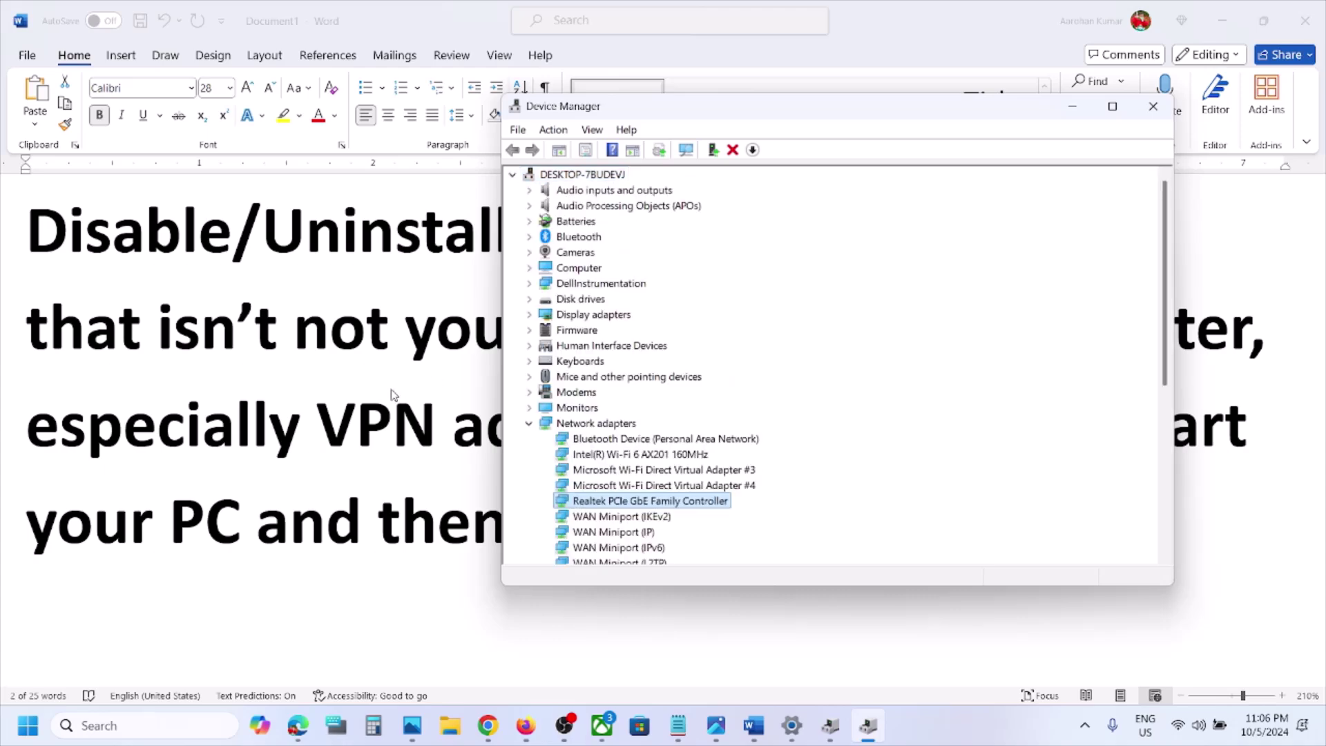
# Highlight "start_protected_game.exe as an administrator" in the Word instructions and view the screenshot of its Run as administrator option.
pyautogui.hotkey('alt', 'Tab')
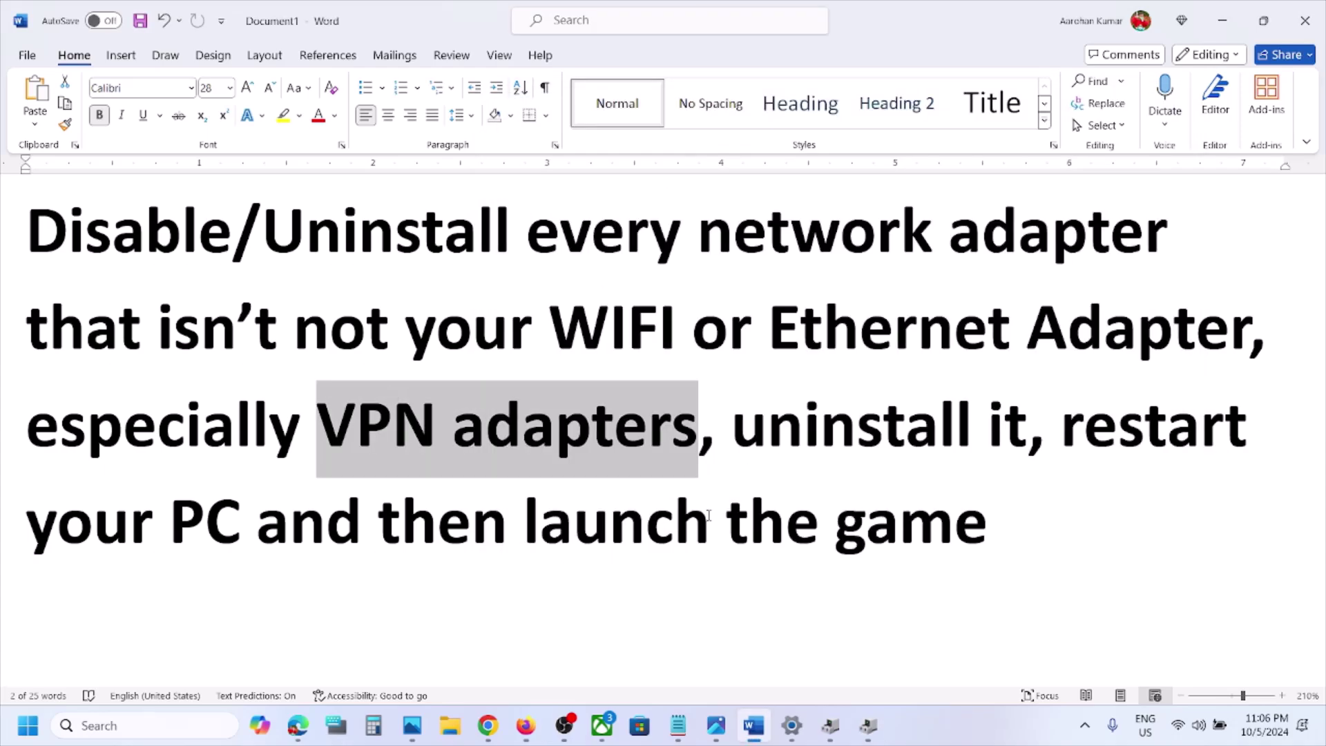
pyautogui.click(862, 647)
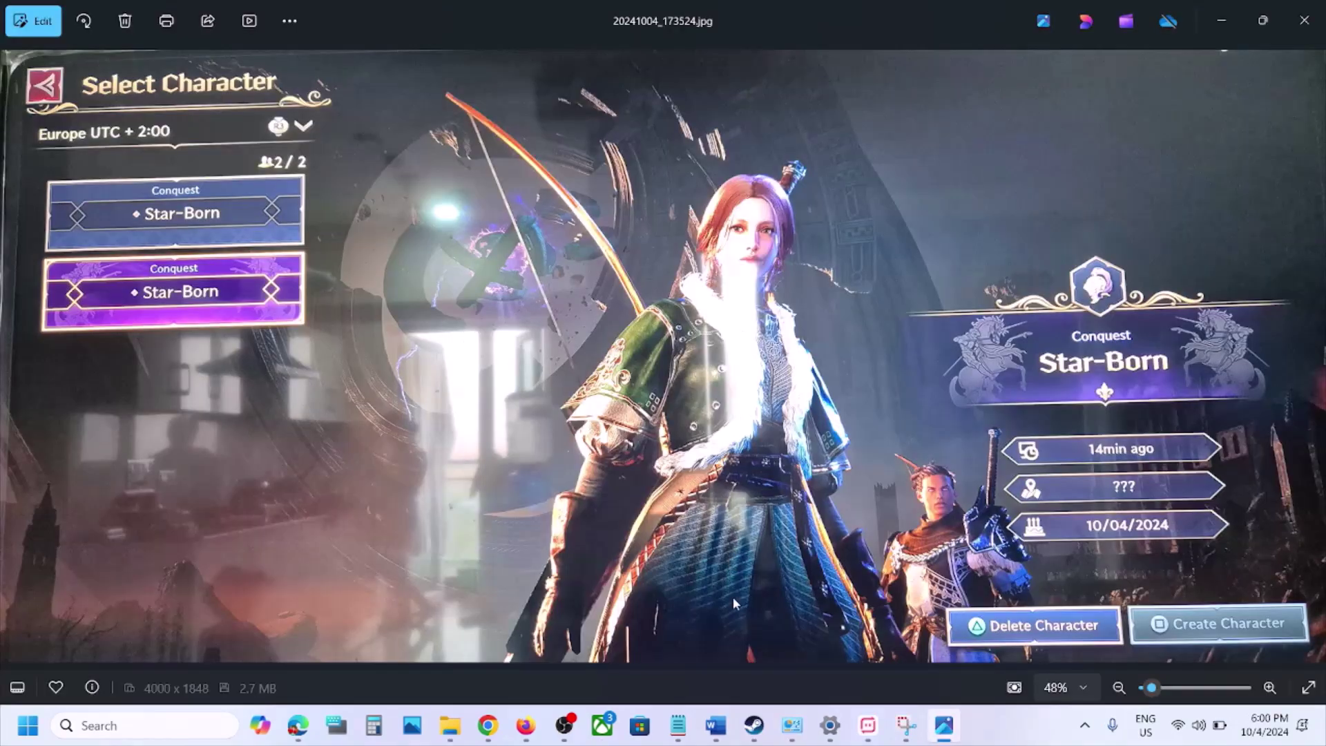
pyautogui.click(716, 724)
pyautogui.scroll(-3, 547, 466)
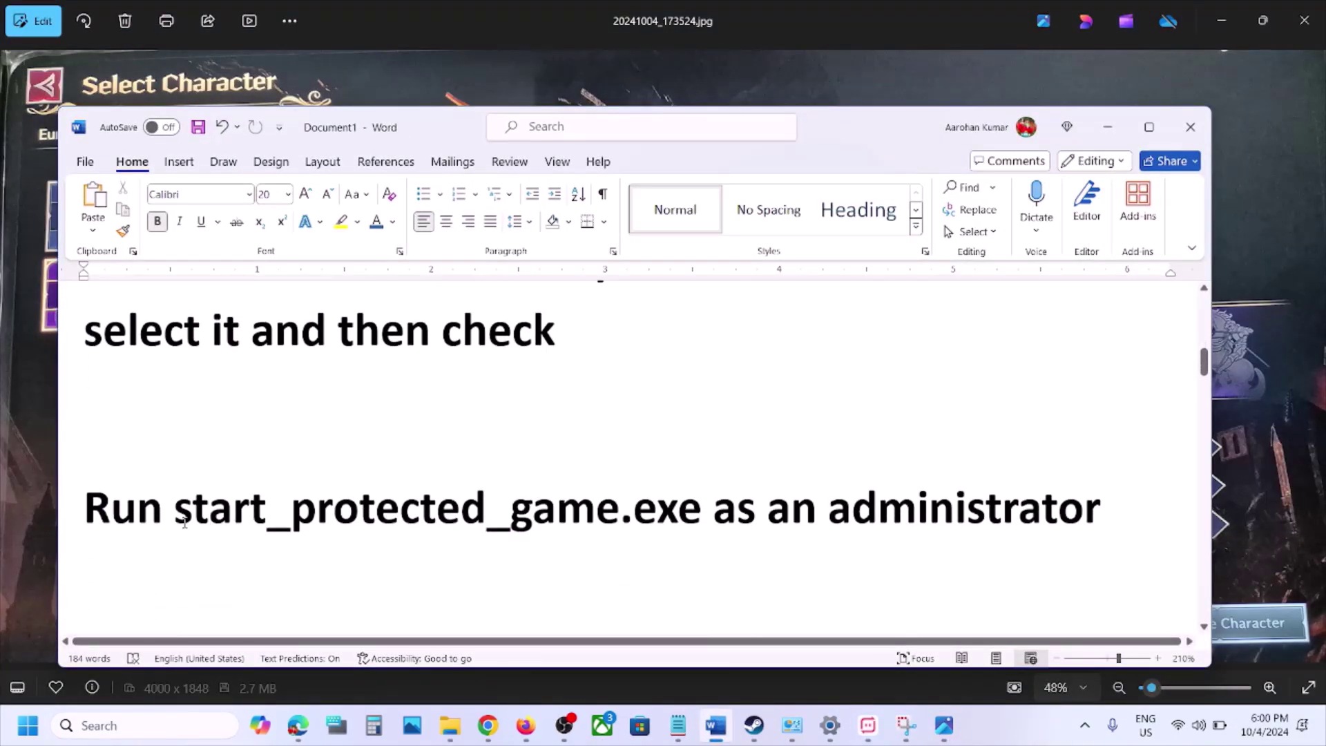
pyautogui.moveTo(181, 518); pyautogui.dragTo(914, 508)
pyautogui.press('Right')
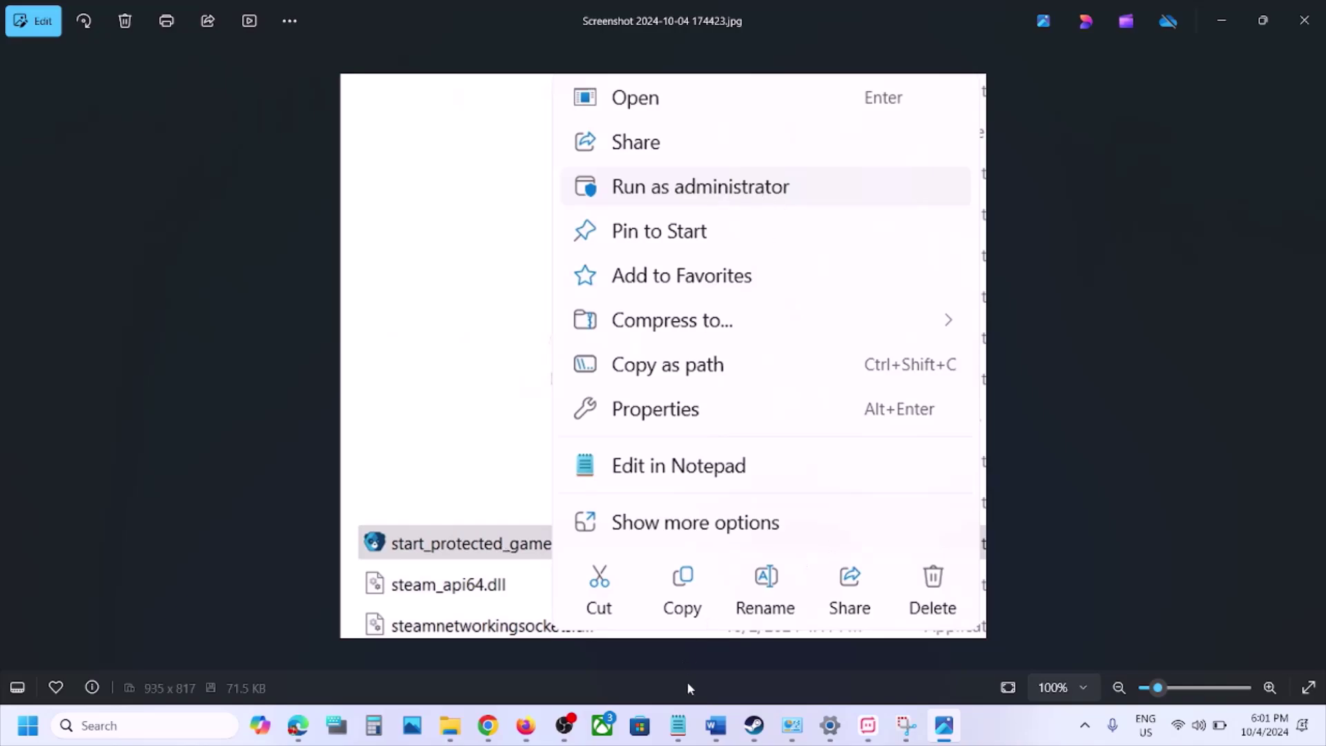
# Highlight "compatibility mode from" in the Word instructions, then return to the Photos viewer and advance to the following screenshot.
pyautogui.click(715, 725)
pyautogui.scroll(-3, 559, 539)
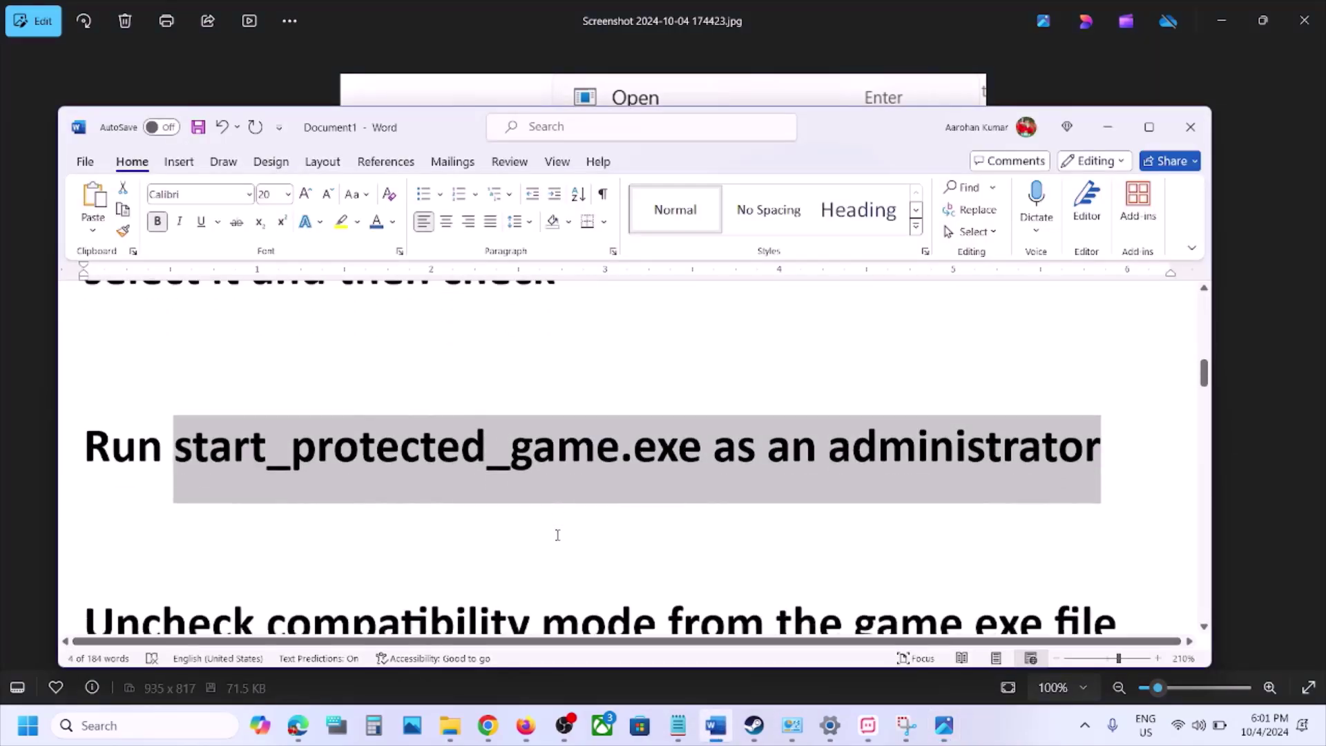
pyautogui.moveTo(278, 502); pyautogui.dragTo(774, 494)
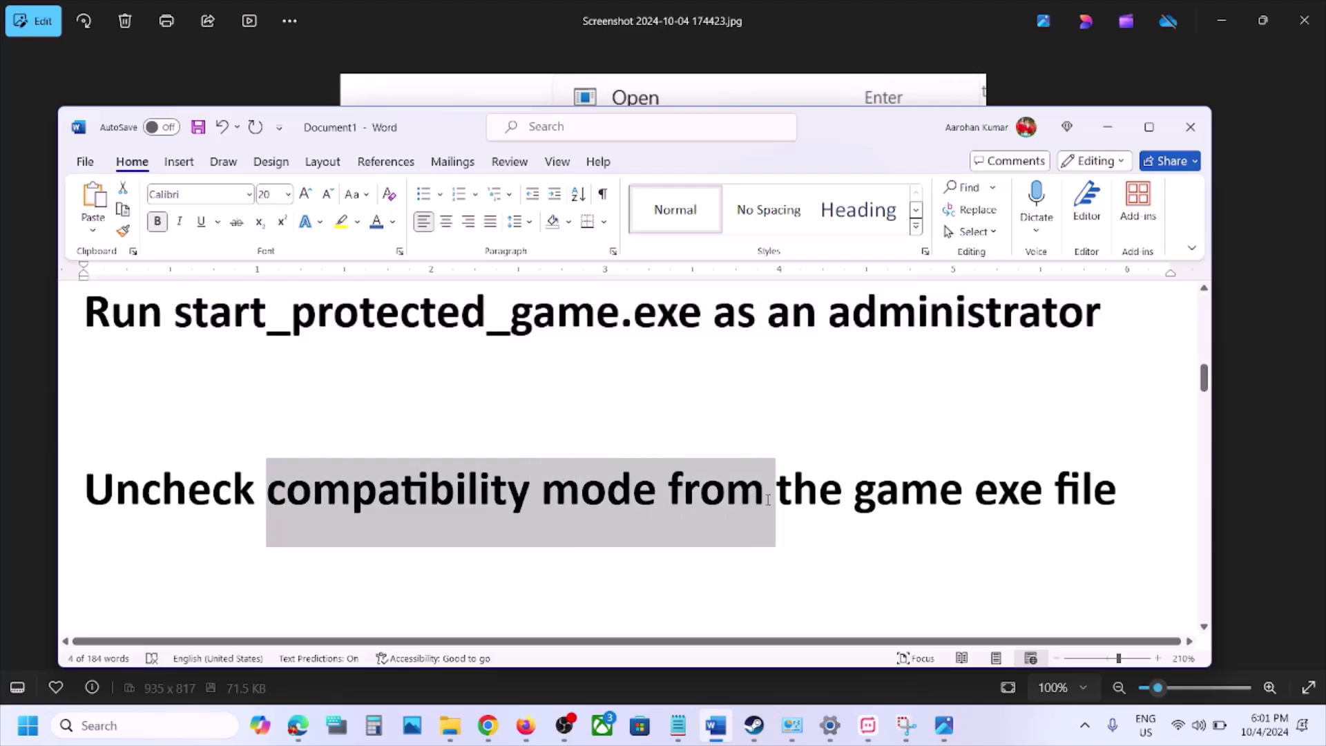
pyautogui.click(976, 104)
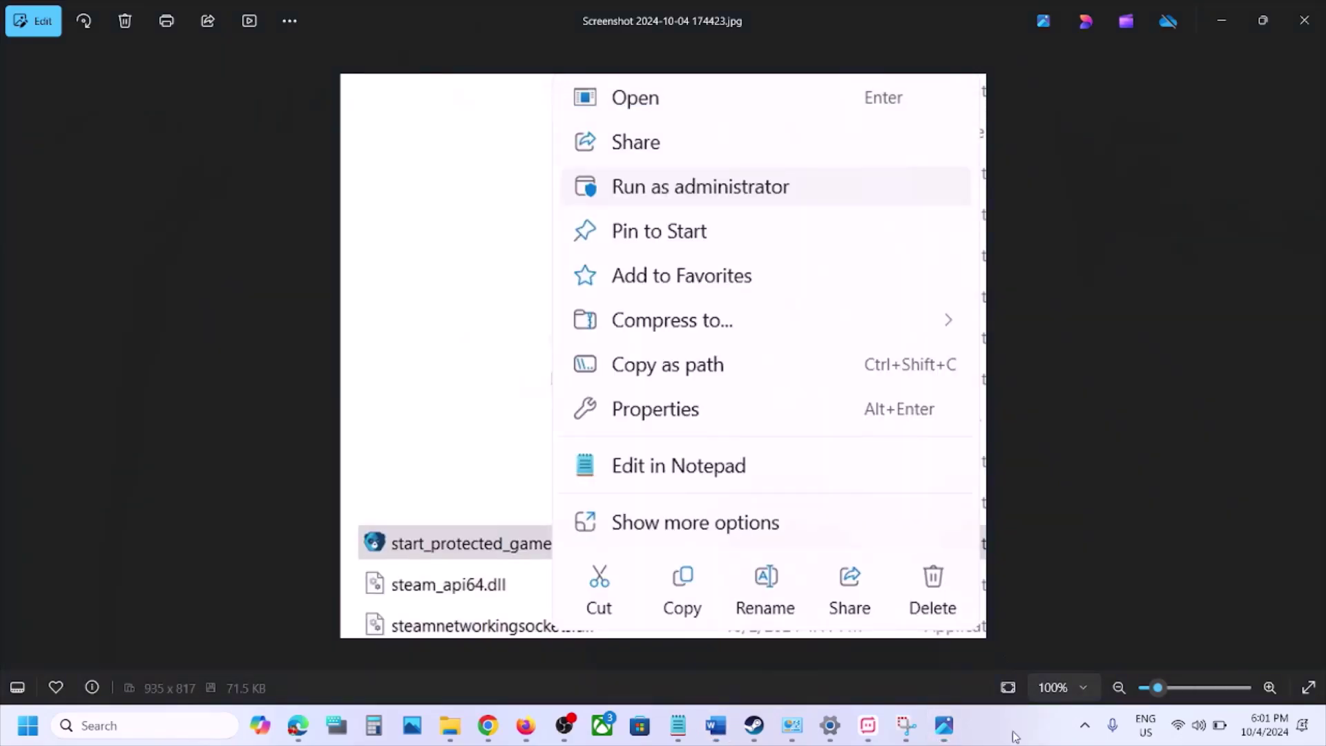
pyautogui.press('Right')
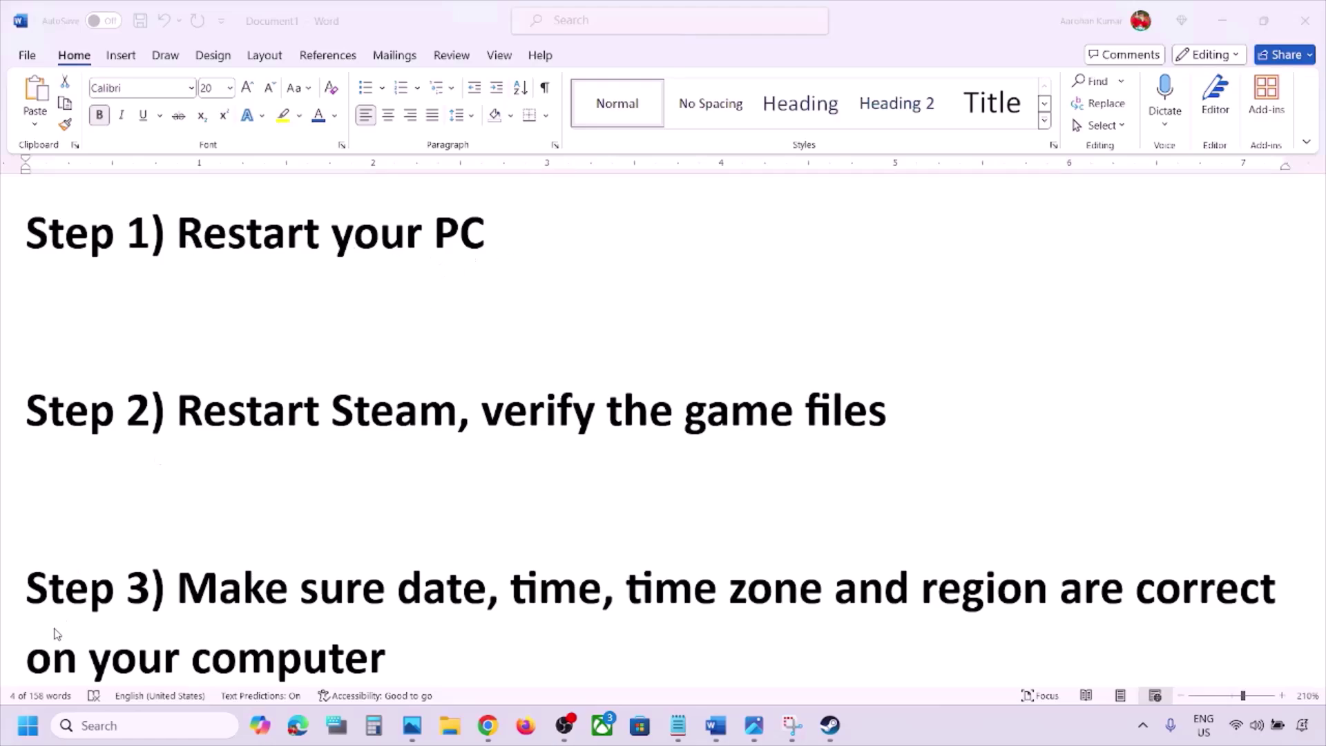
# Display the computer's power options for Step 1, then dismiss them and return to the Word instructions.
pyautogui.click(28, 725)
pyautogui.click(502, 665)
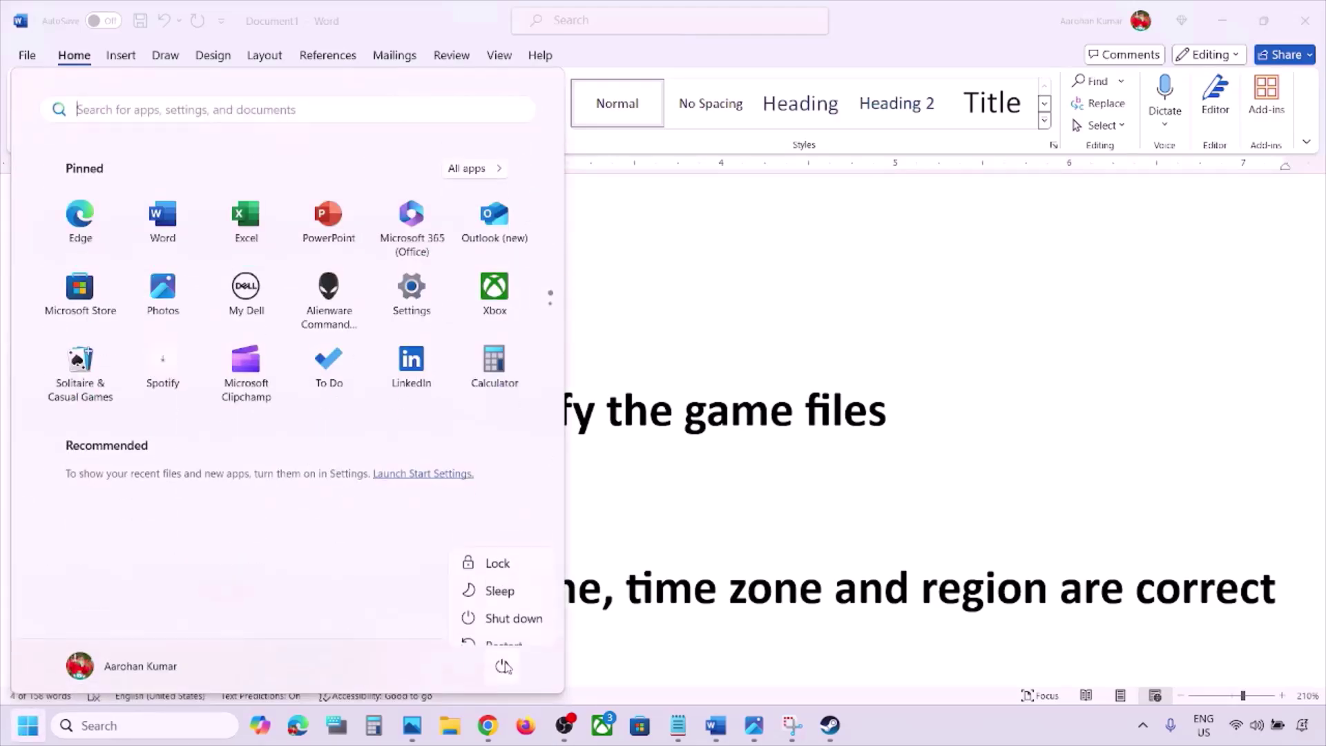
pyautogui.click(843, 486)
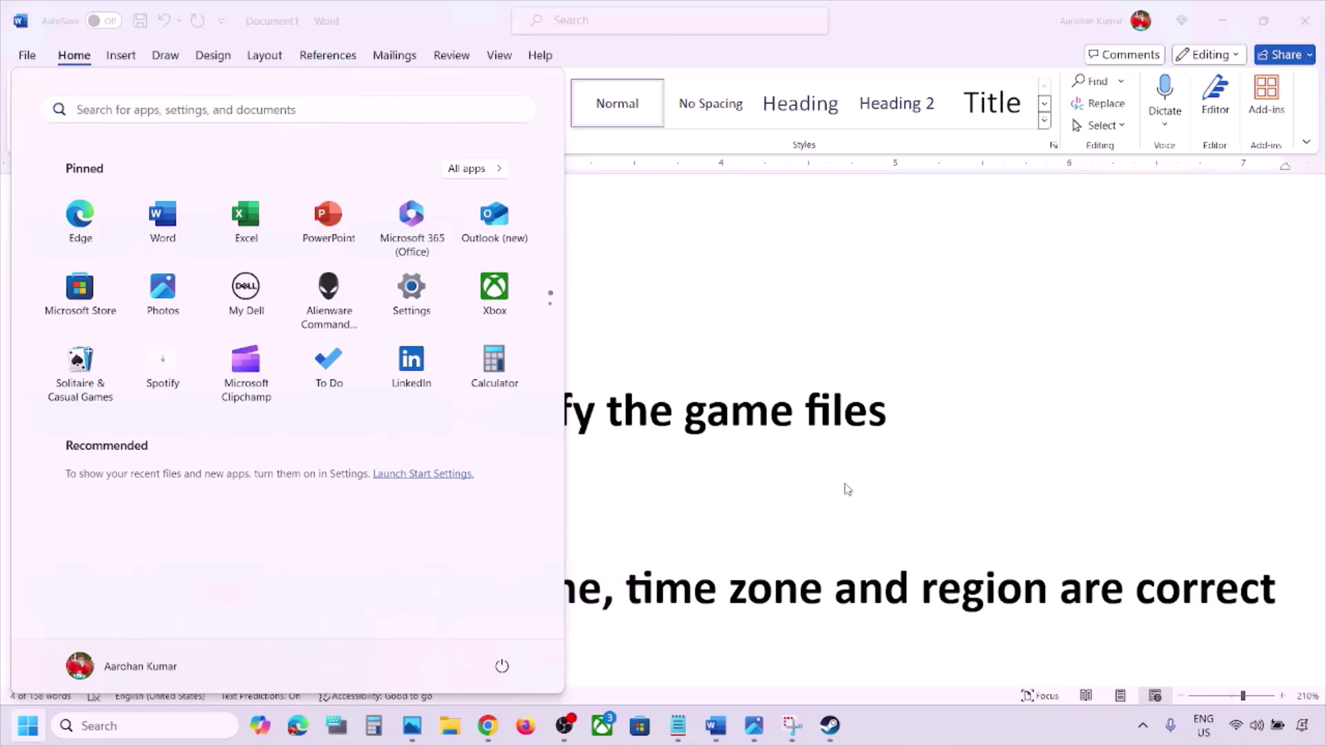
pyautogui.click(852, 457)
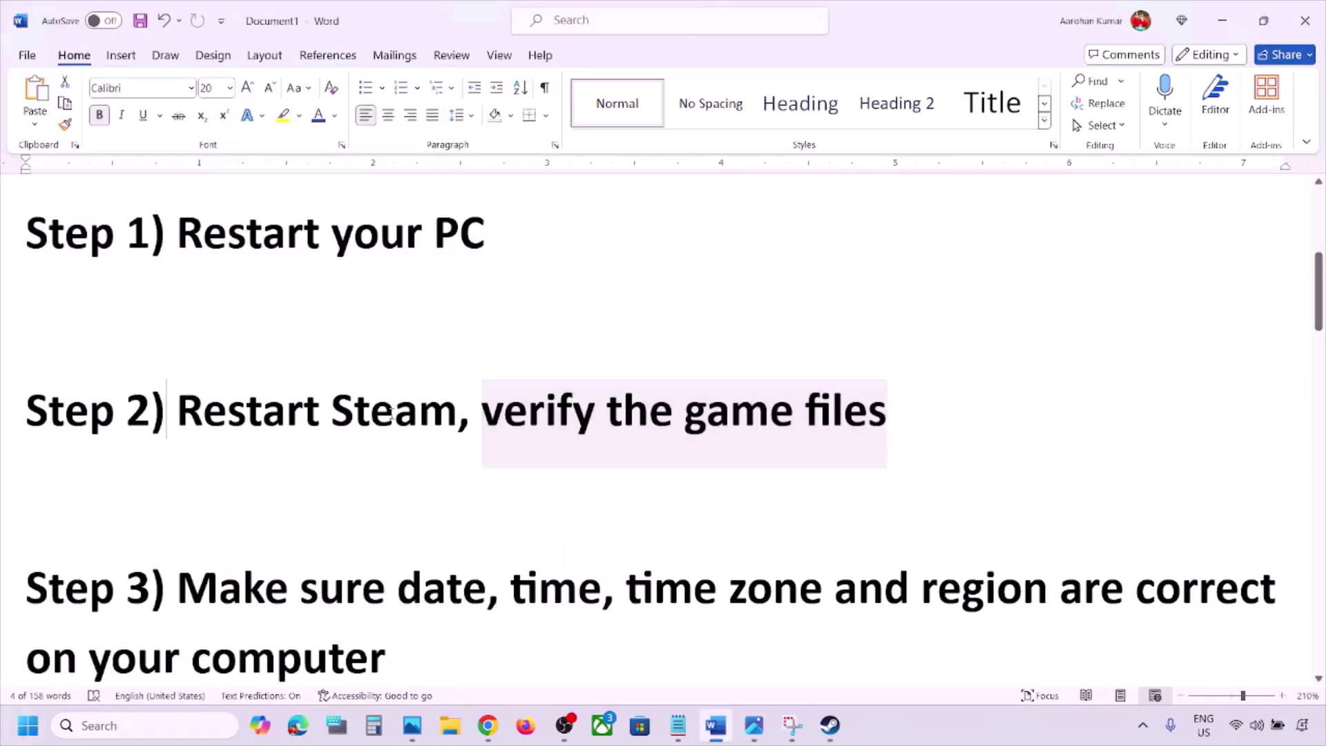
# Highlight the "Restart Steam" instruction in Step 2, then switch to Steam and display its Exit option.
pyautogui.moveTo(168, 424); pyautogui.dragTo(417, 426)
pyautogui.click(830, 725)
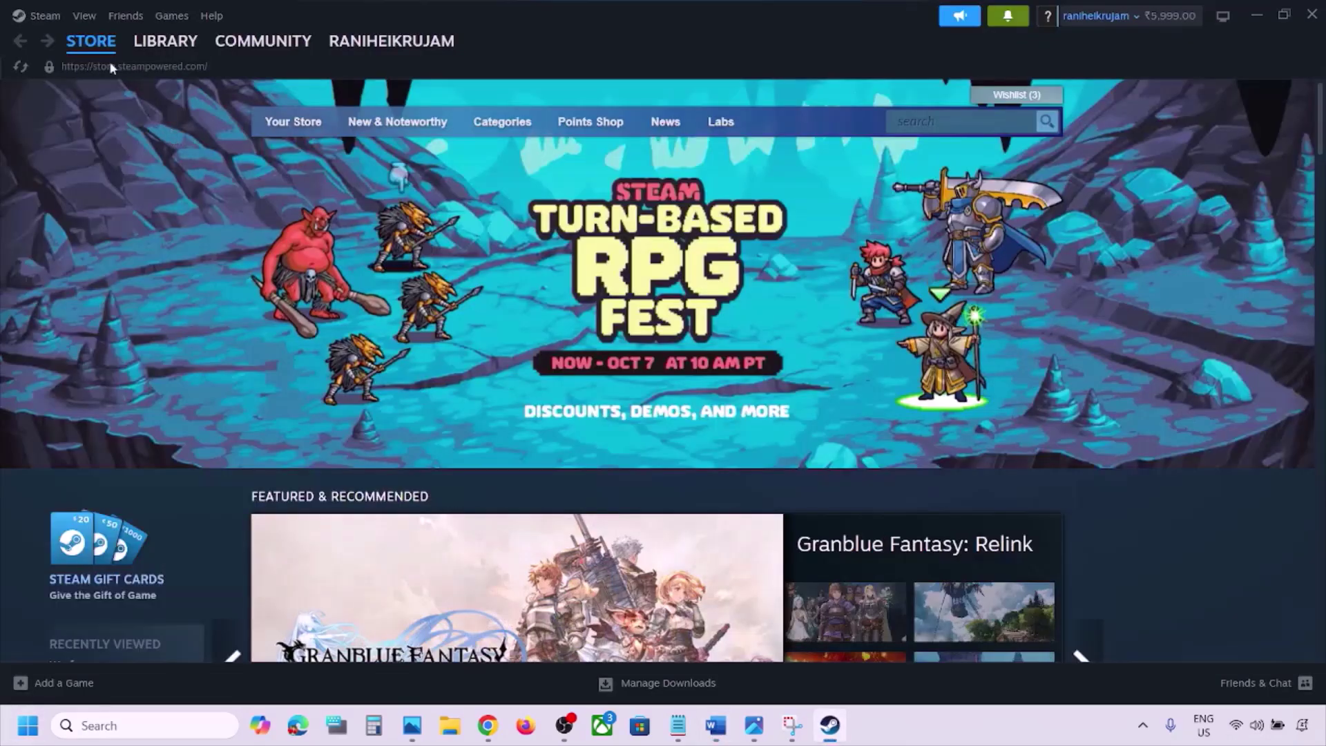
pyautogui.click(42, 15)
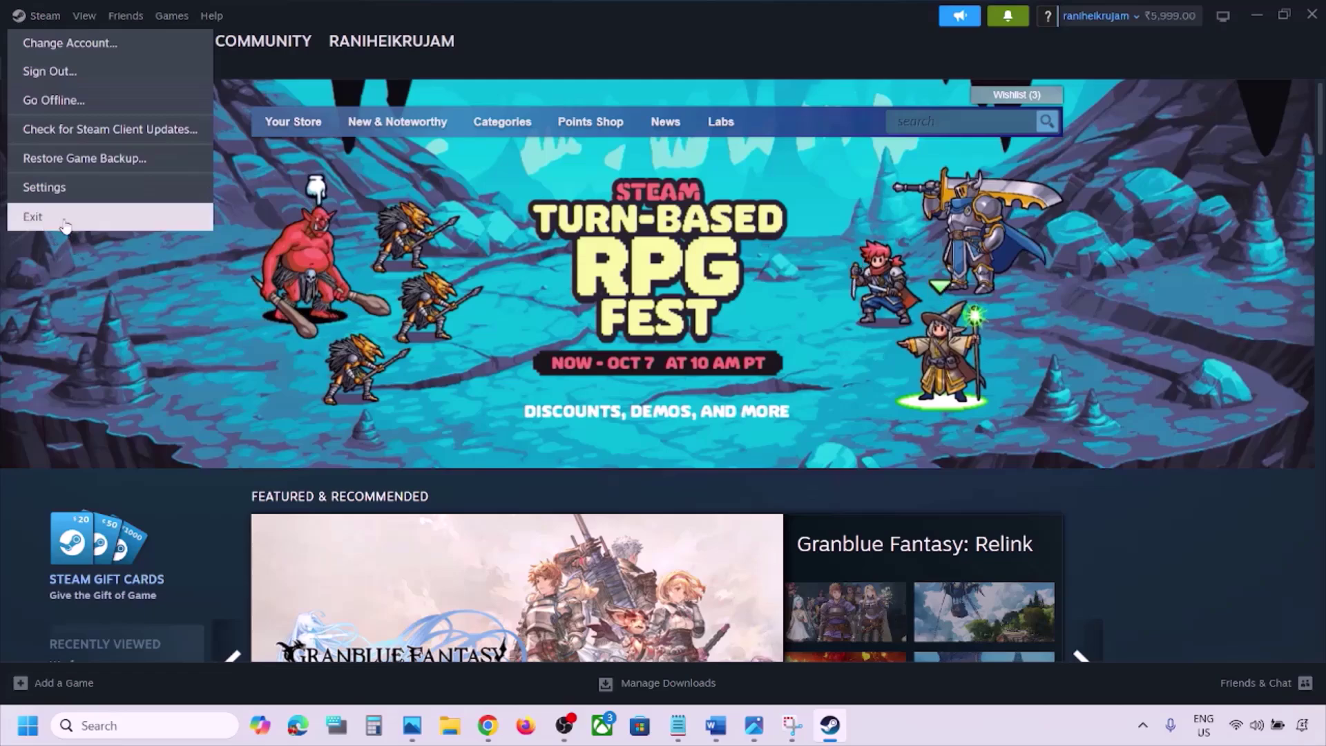
# Search Windows for "steam" and display the Steam app's Run as administrator option, then dismiss the search.
pyautogui.click(136, 726)
pyautogui.write('steam')
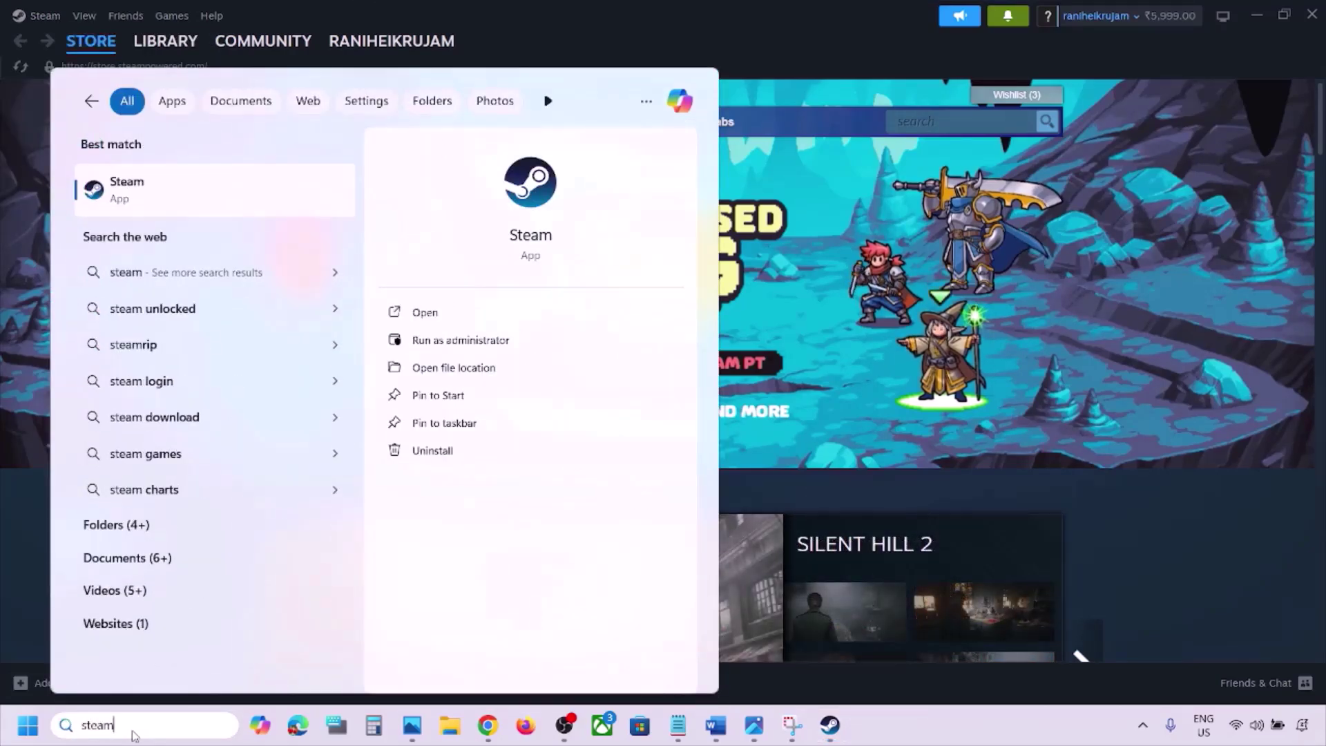
pyautogui.rightClick(146, 205)
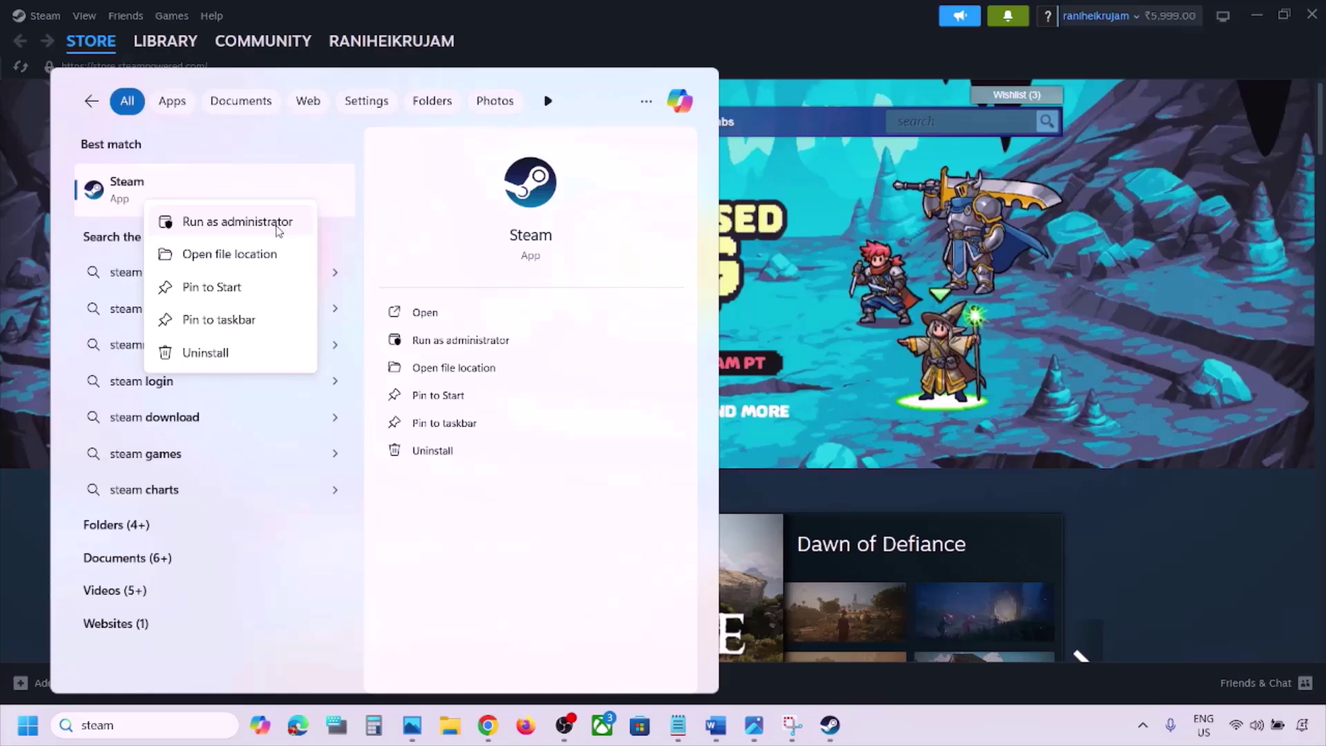
pyautogui.press('Escape')
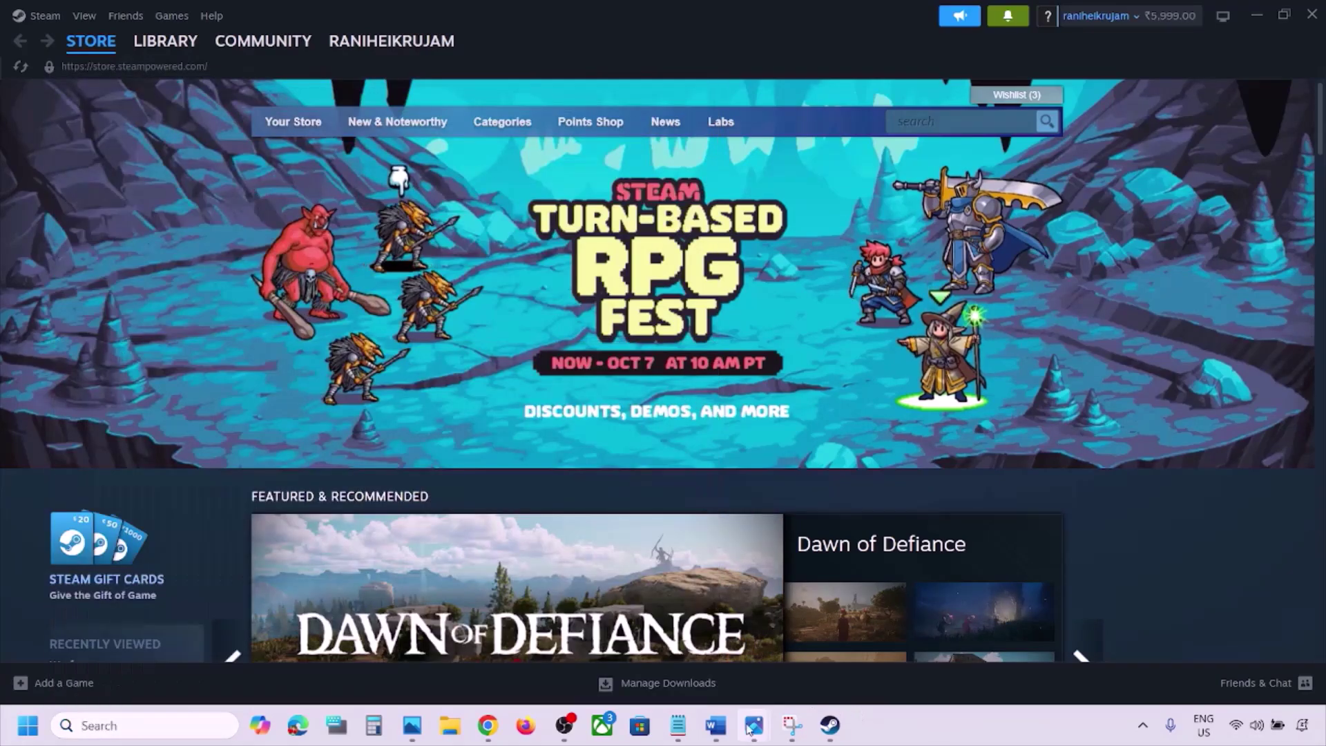
# Highlight "verify the game files" in Step 2 and view the screenshots of the game's Properties and Verify integrity of game files options.
pyautogui.click(726, 734)
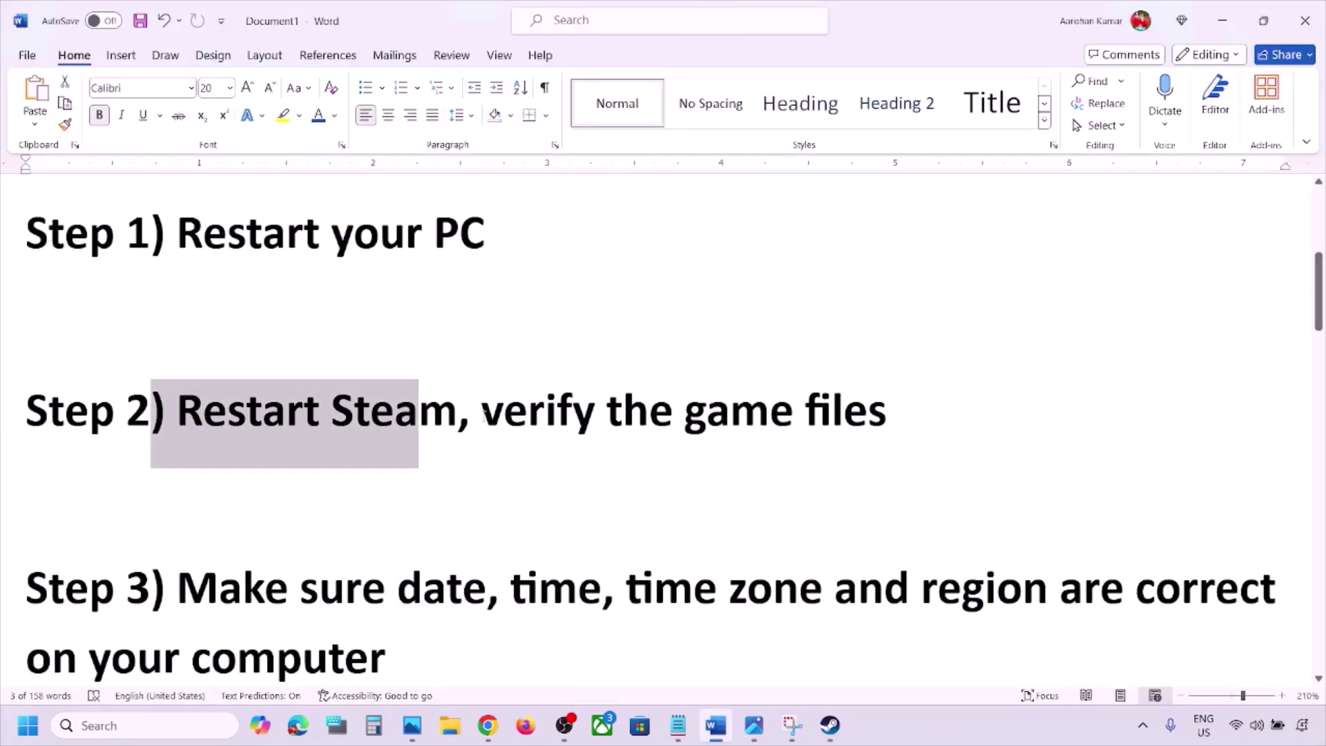
pyautogui.moveTo(482, 412); pyautogui.dragTo(871, 404)
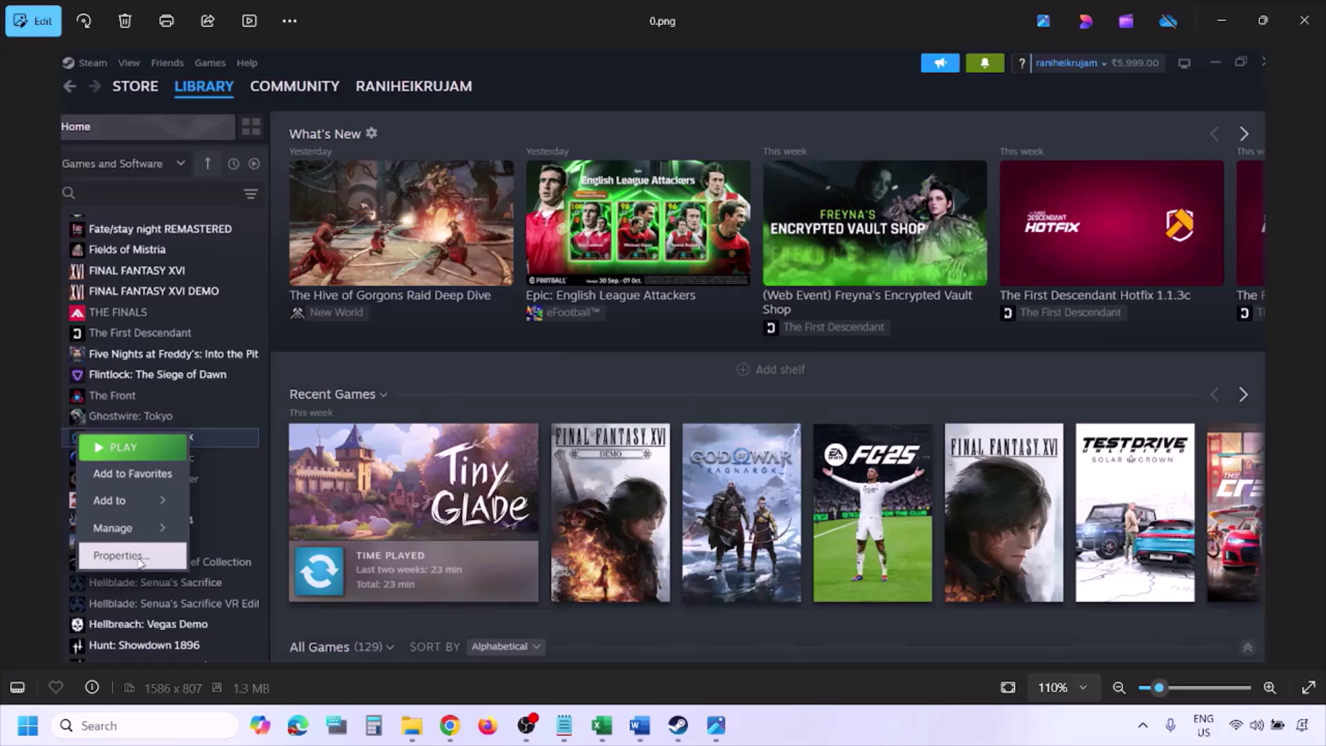
pyautogui.scroll(-1, 475, 432)
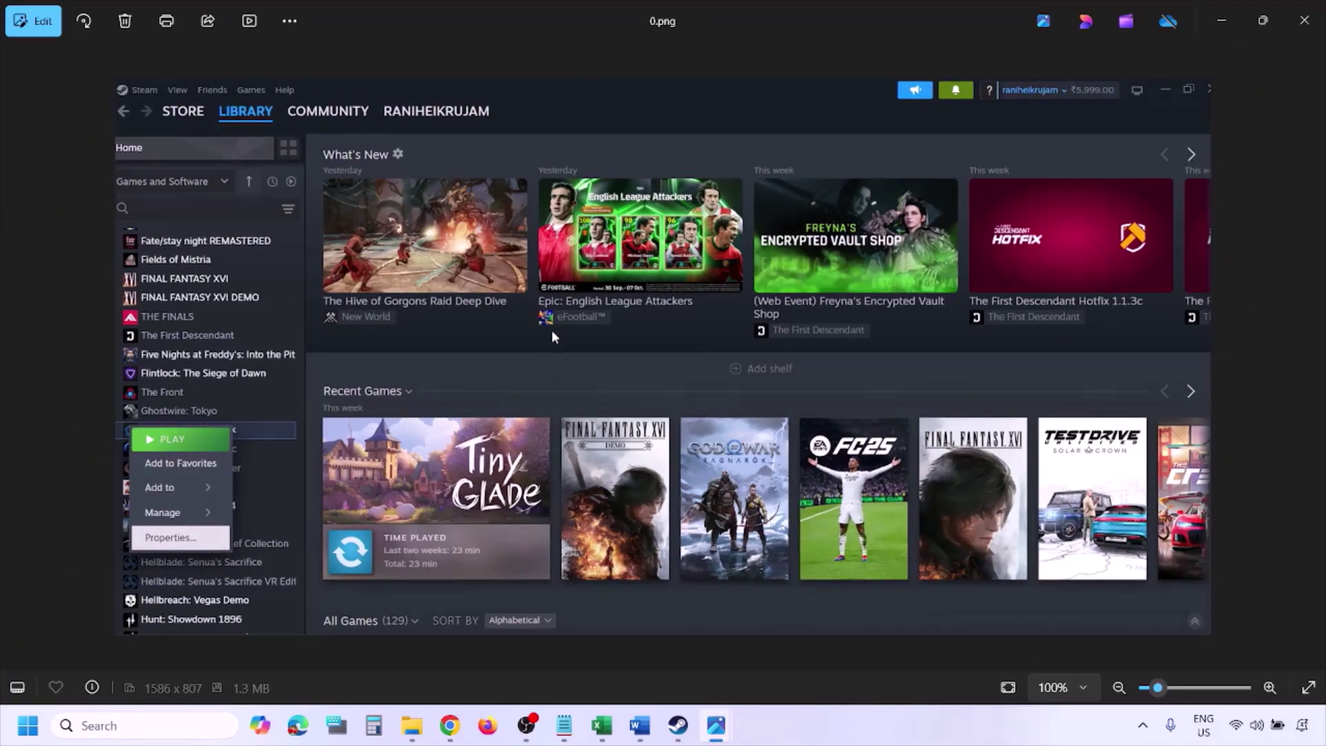
pyautogui.press('Right')
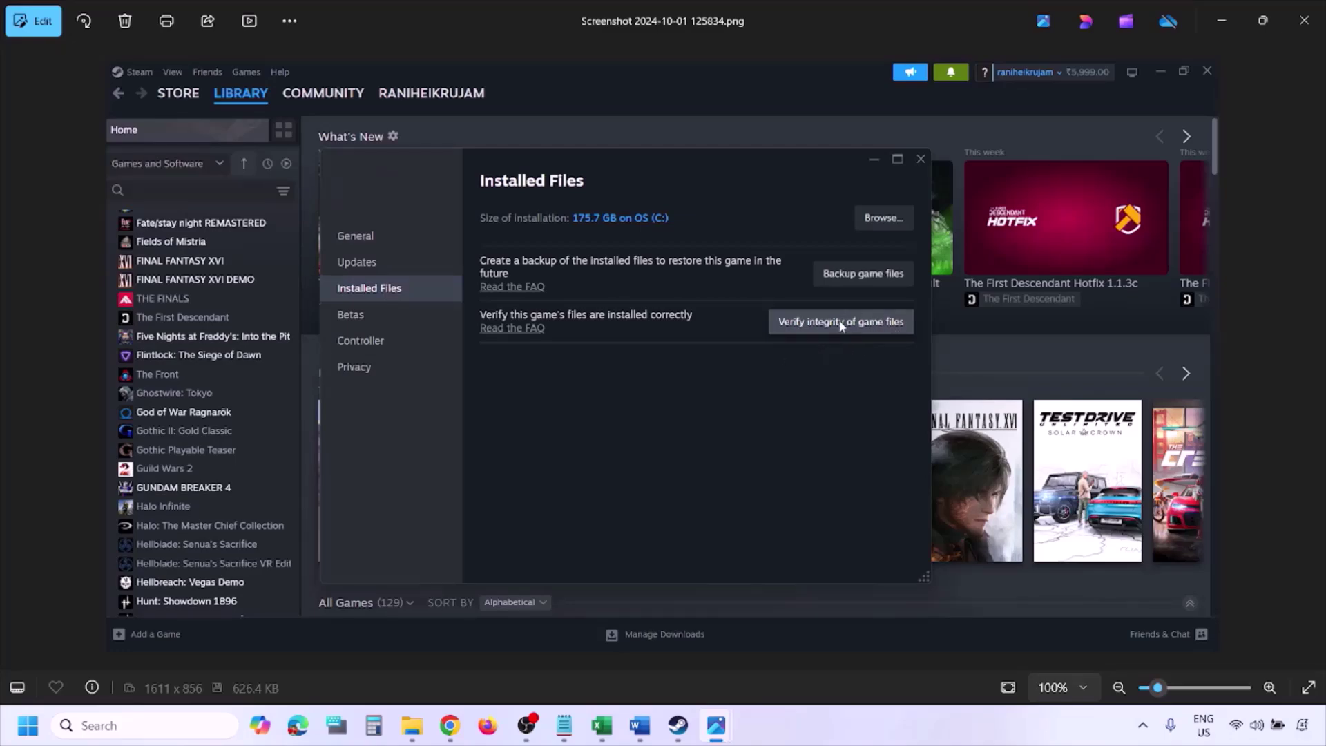
# Return to the Word instructions and read Step 3 about the date, time, time zone and region.
pyautogui.click(862, 732)
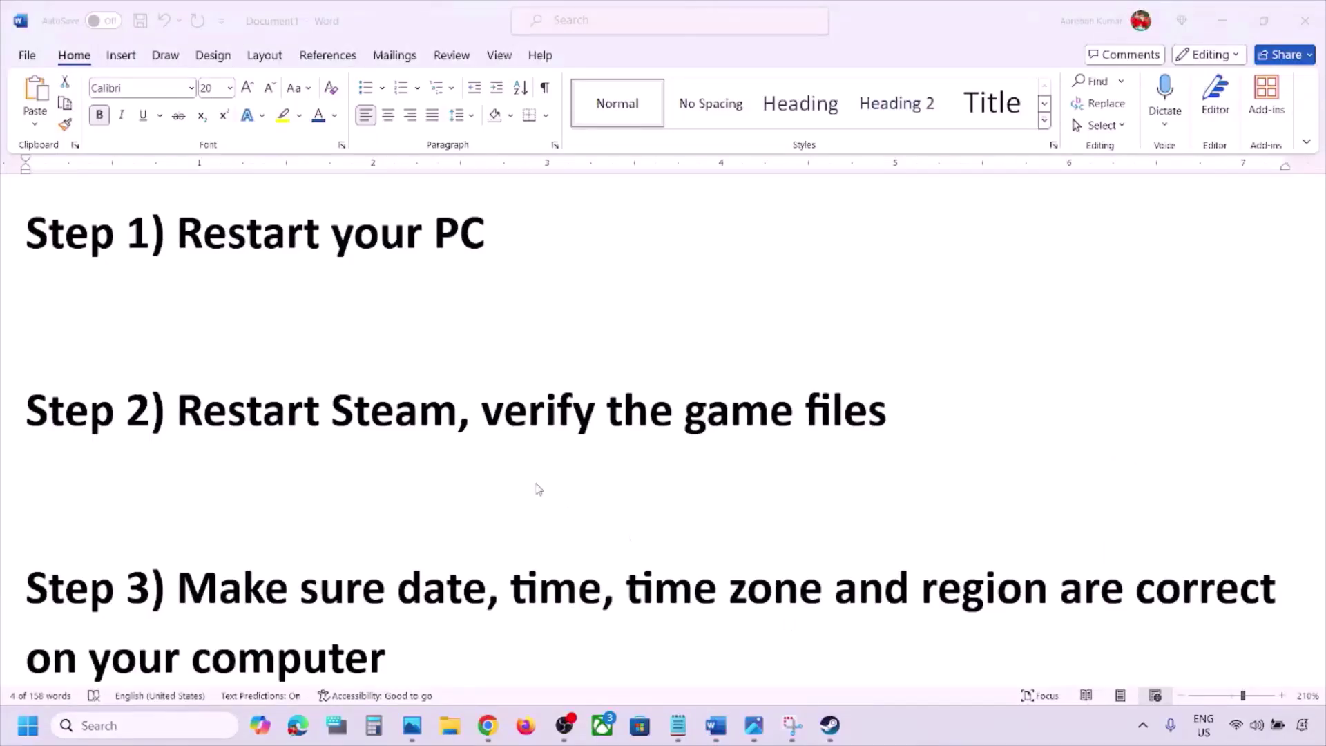
pyautogui.scroll(-3, 537, 490)
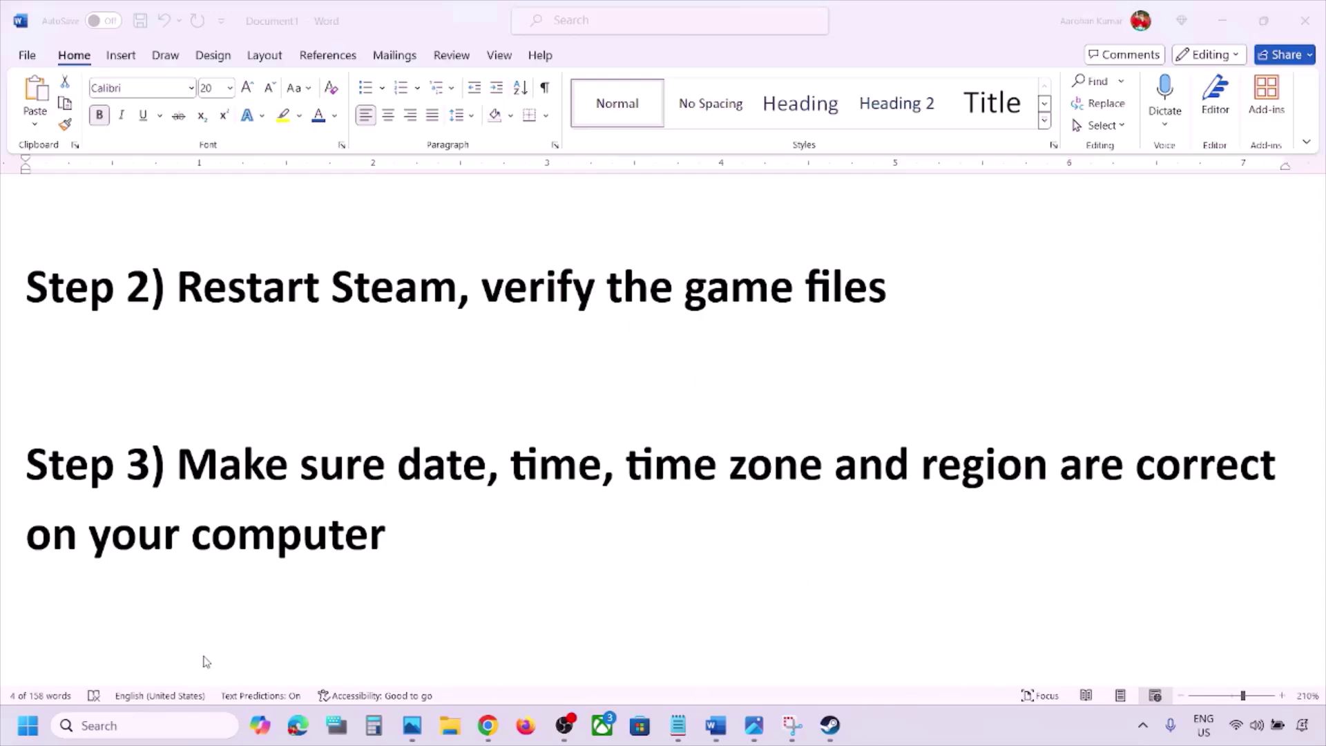
# Open the Date & time page in Windows Settings, review the automatic time options, and sync the clock with the time server.
pyautogui.press('super+i')
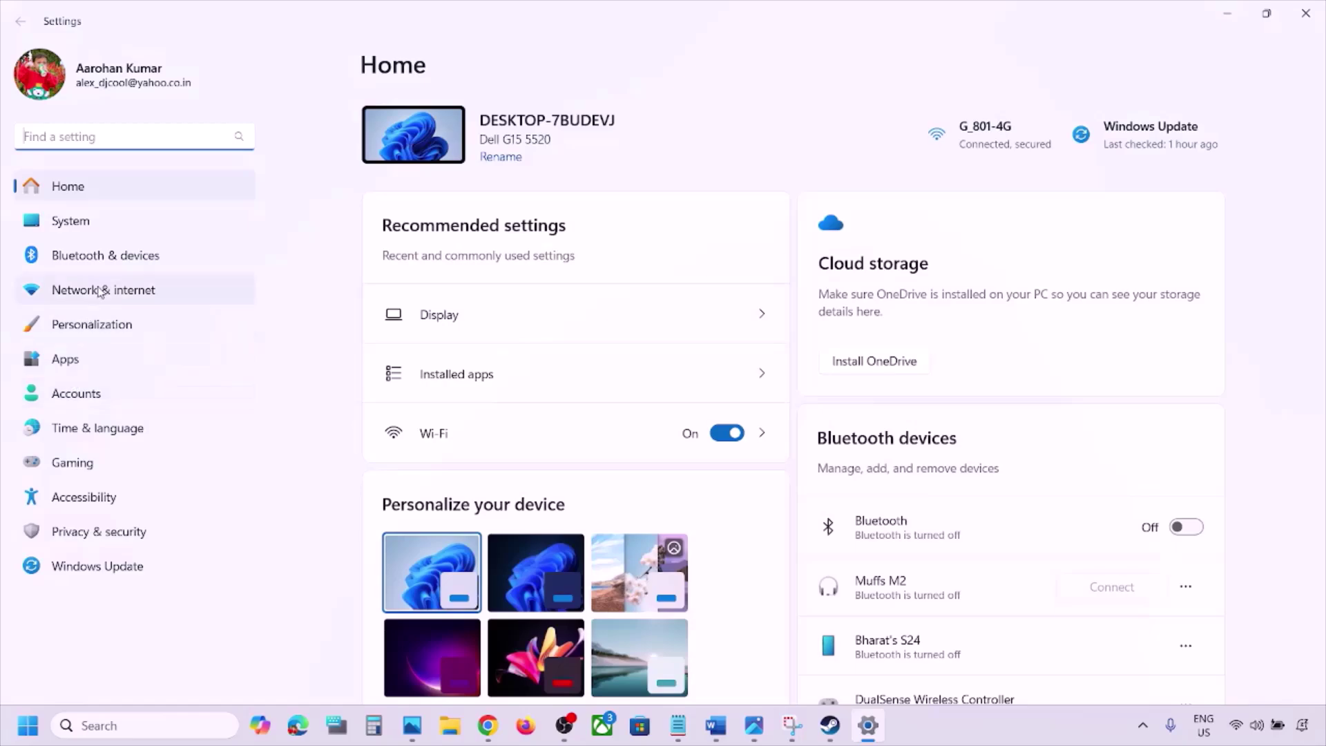
pyautogui.click(69, 428)
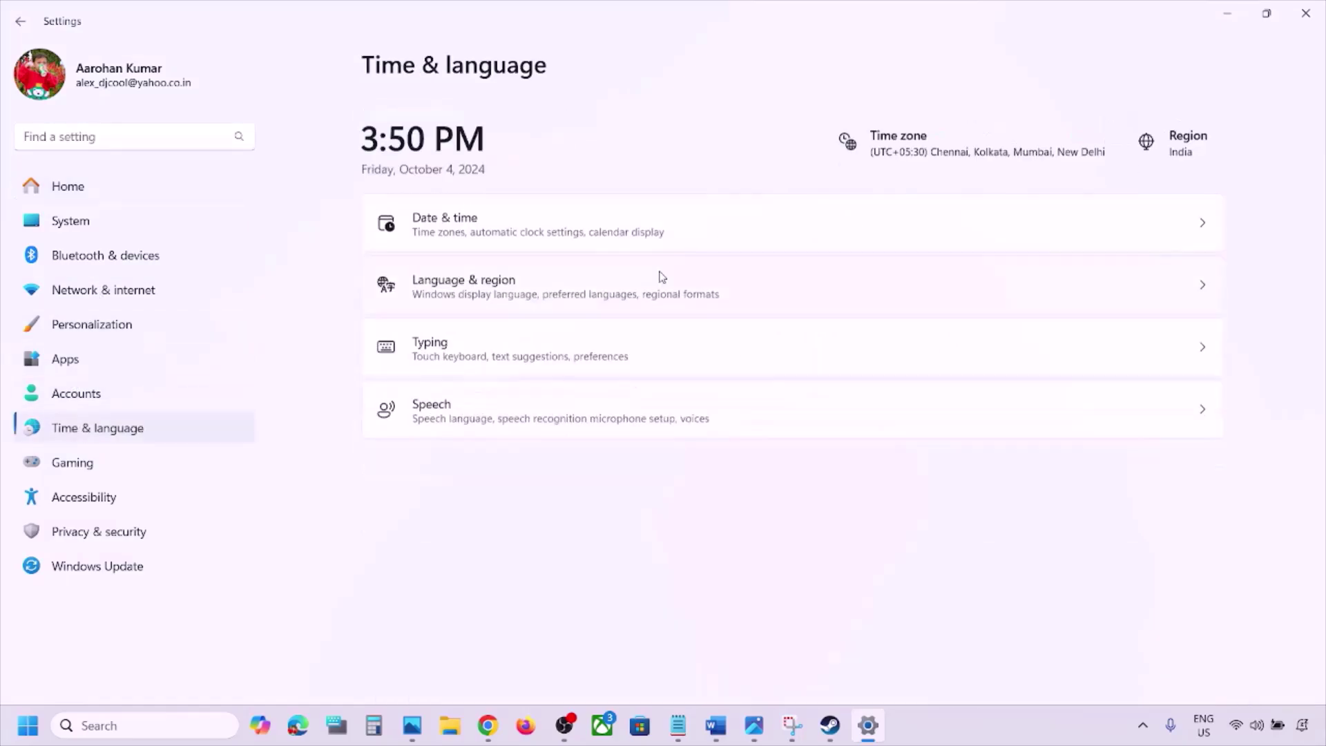
pyautogui.click(602, 221)
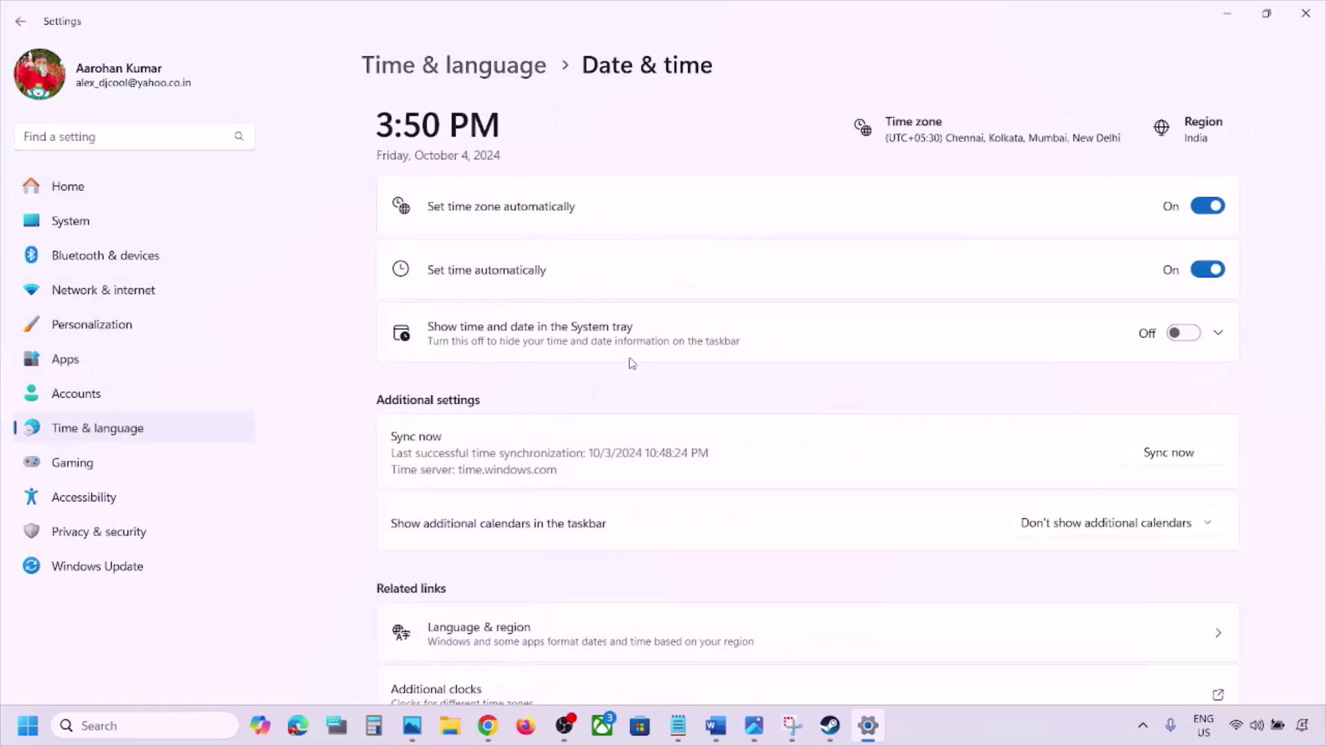
pyautogui.scroll(-2, 627, 358)
pyautogui.scroll(1, 627, 358)
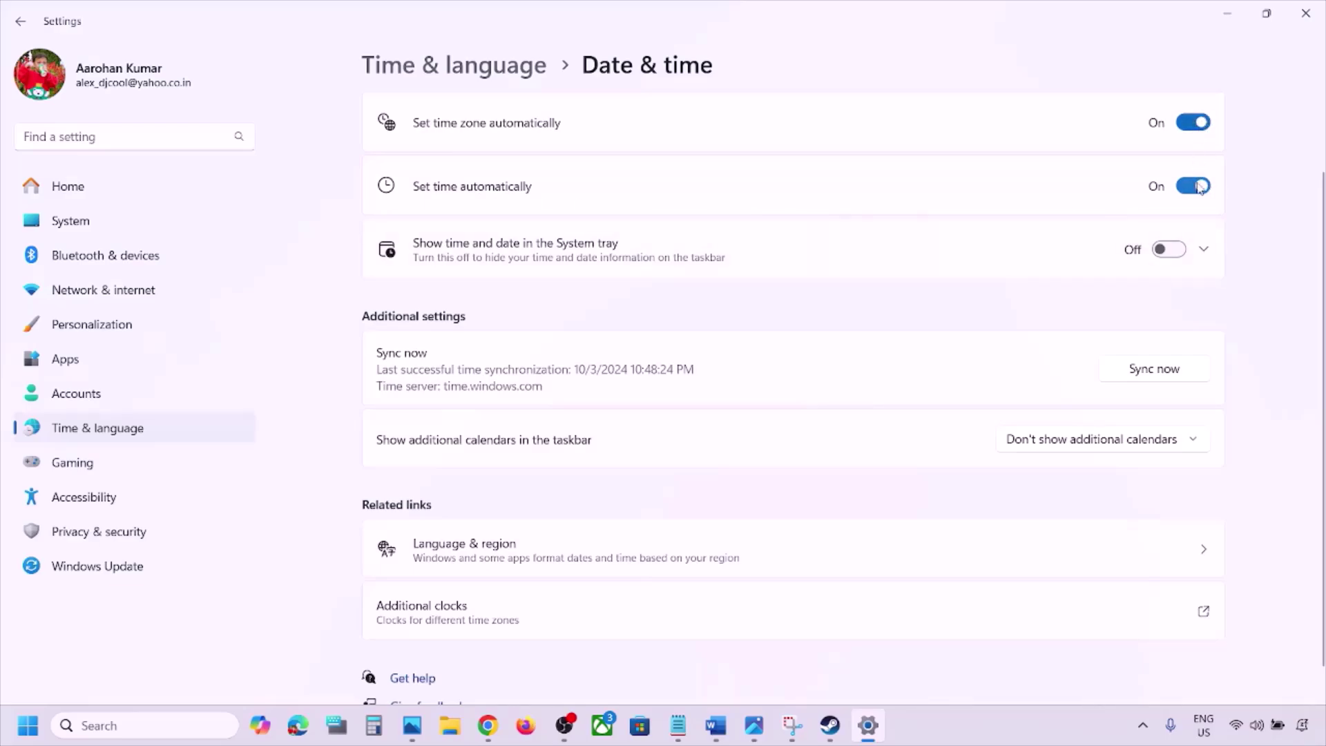
pyautogui.scroll(-1, 816, 402)
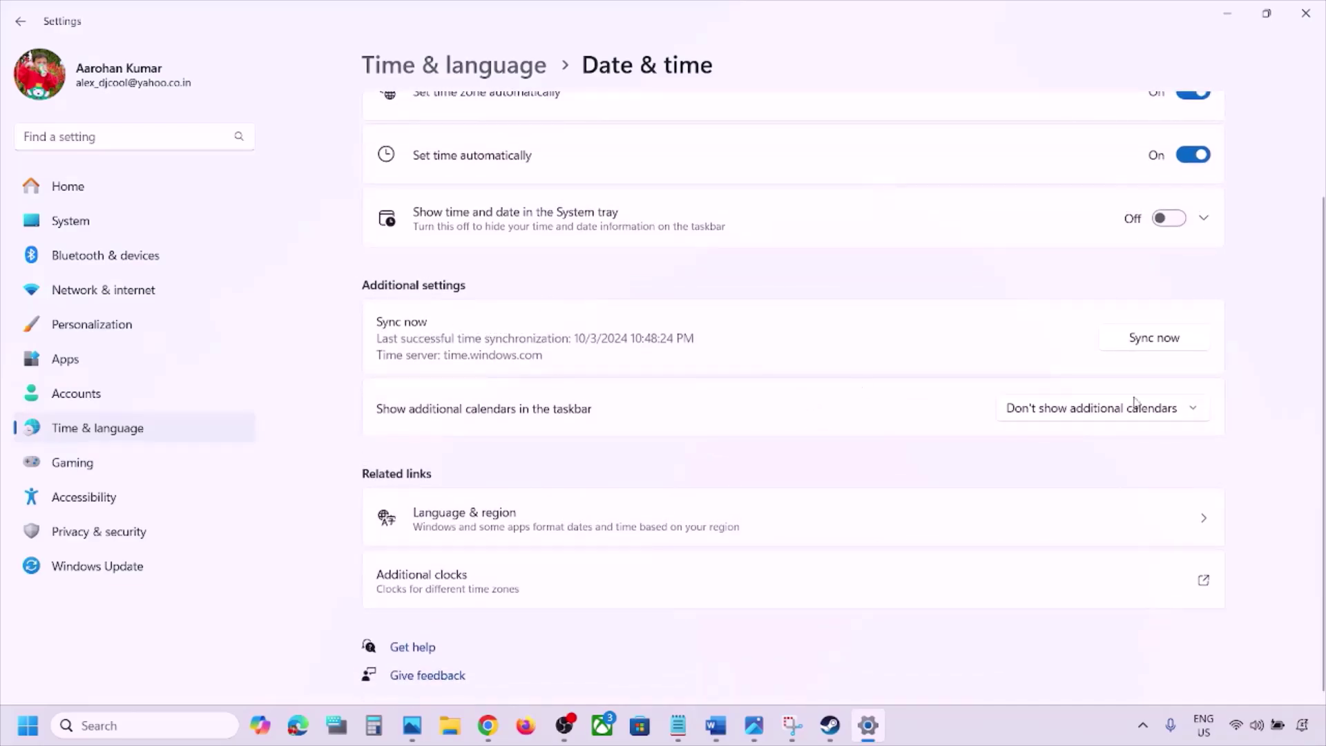
pyautogui.click(1160, 343)
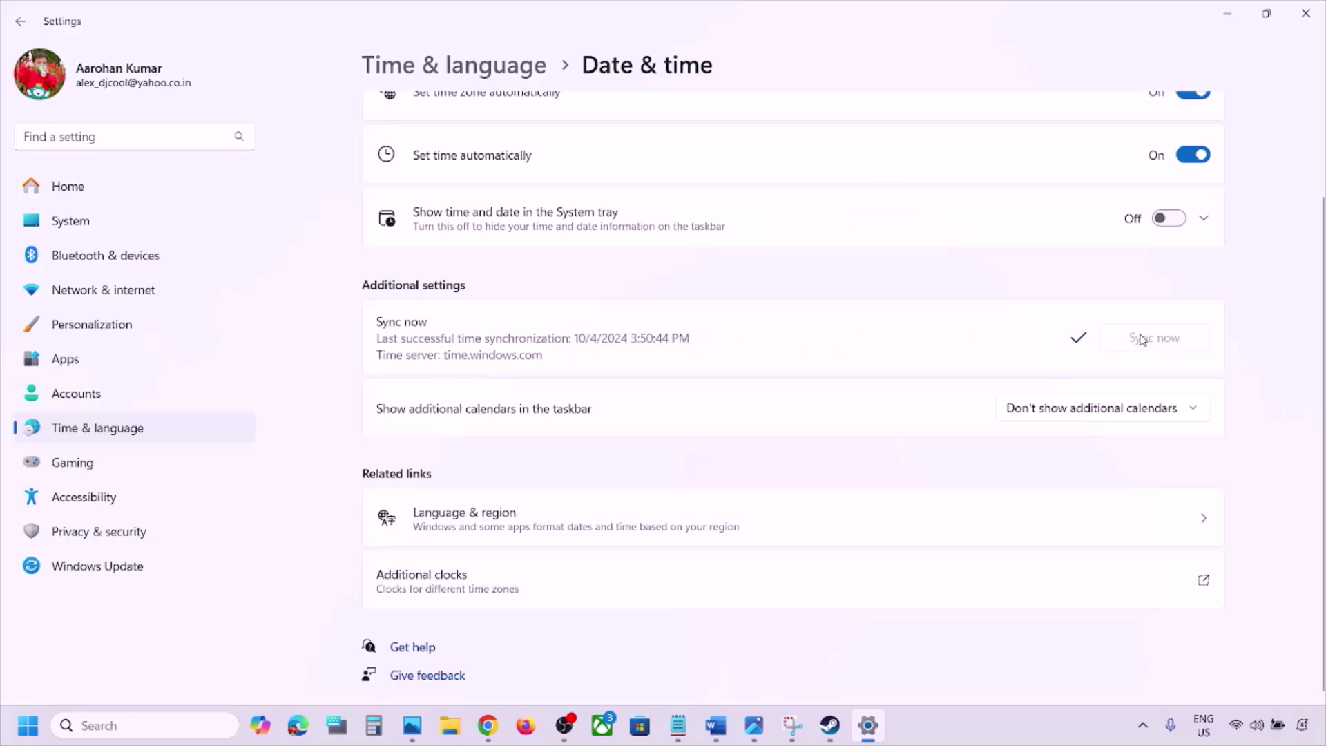
# View the Country or region choices in the Language & region settings without changing them, then close Settings.
pyautogui.click(154, 433)
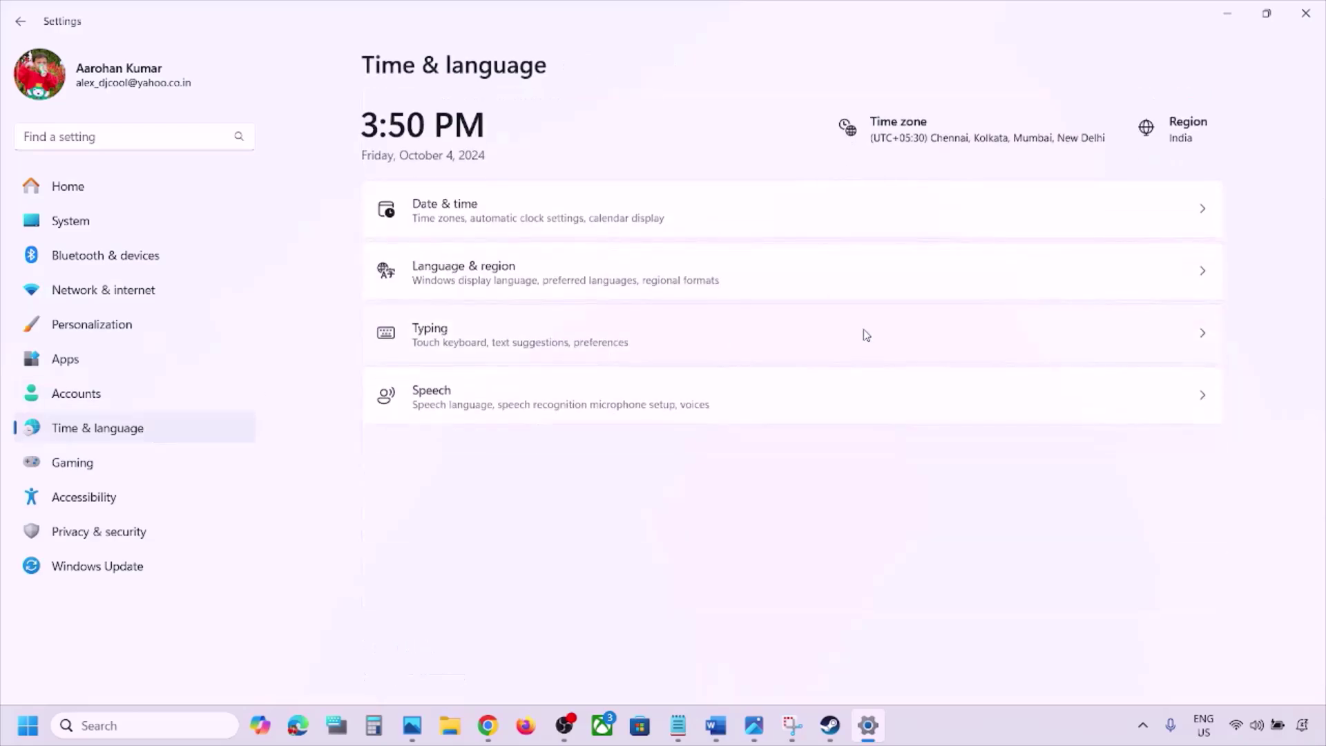
pyautogui.click(569, 267)
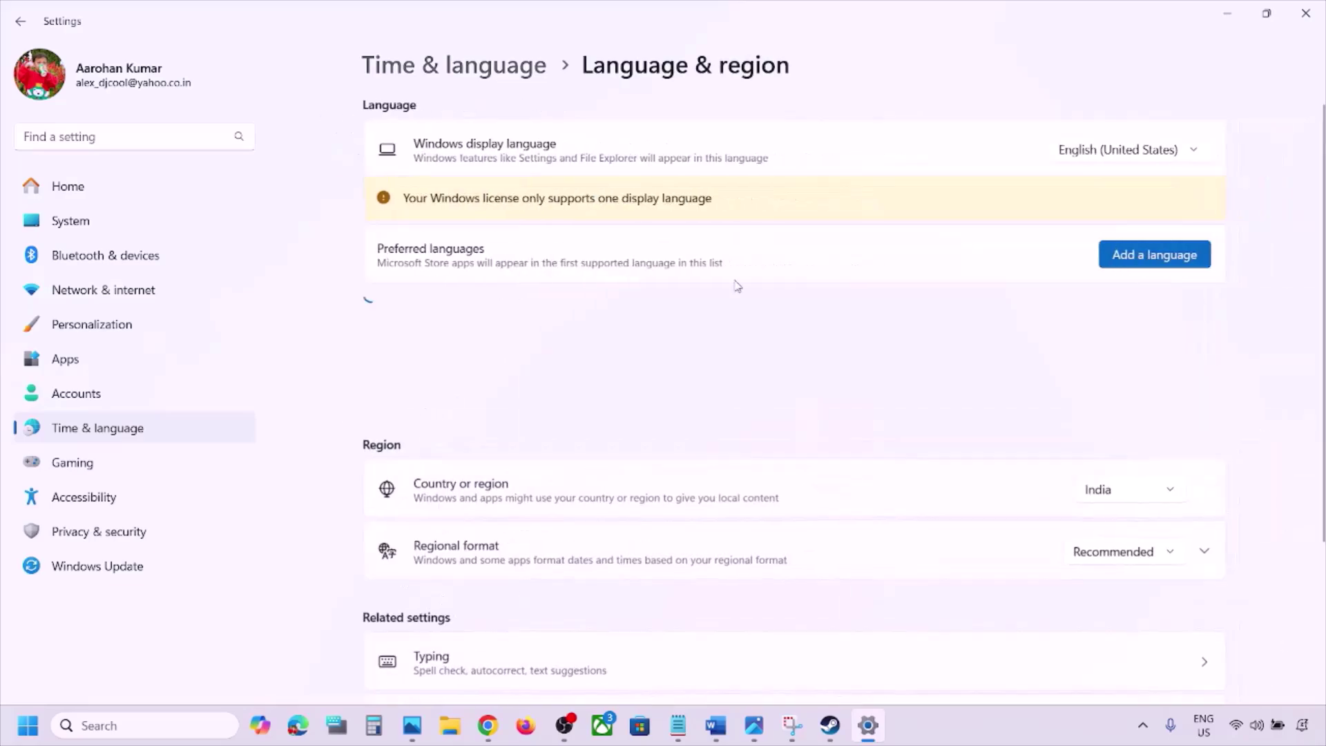
pyautogui.click(1101, 493)
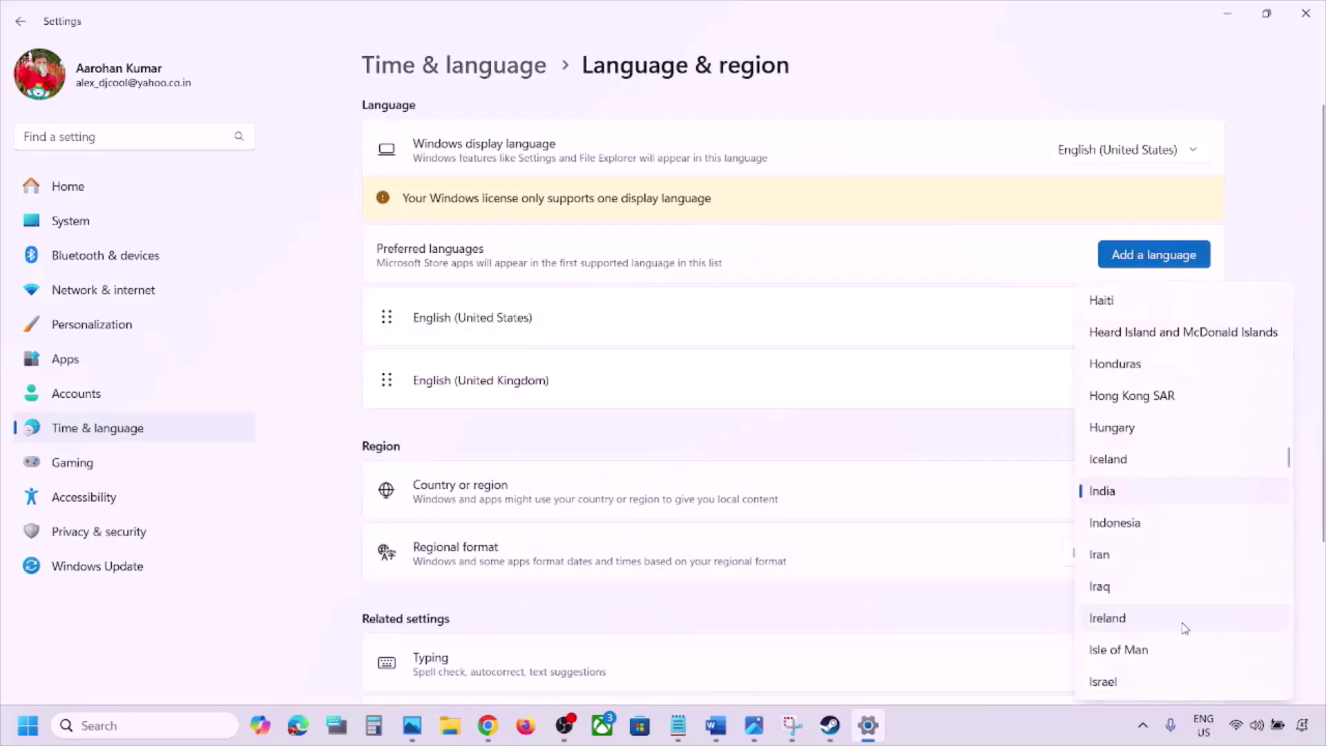
pyautogui.click(1291, 188)
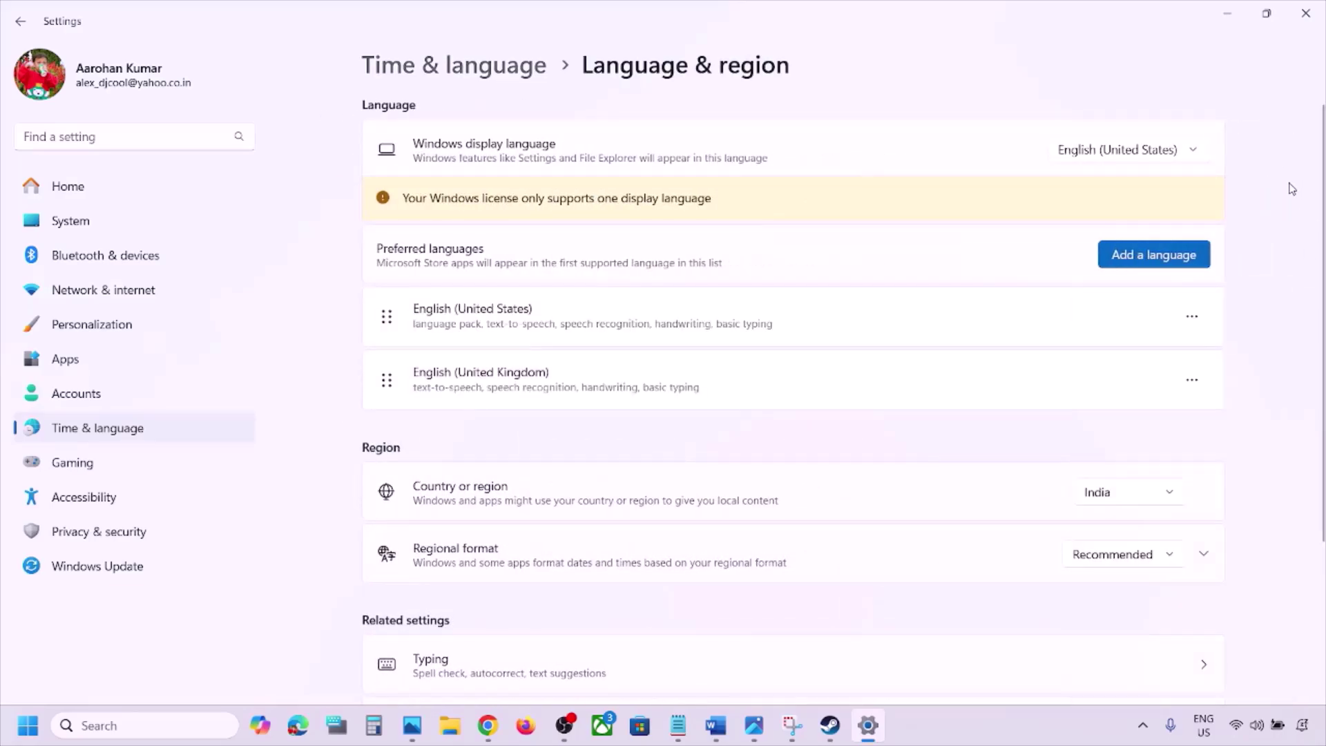
pyautogui.click(1305, 14)
# Highlight "Shut down your computer" in Step 4 of the Word instructions, display the Windows power options, then dismiss them.
pyautogui.scroll(-5, 594, 505)
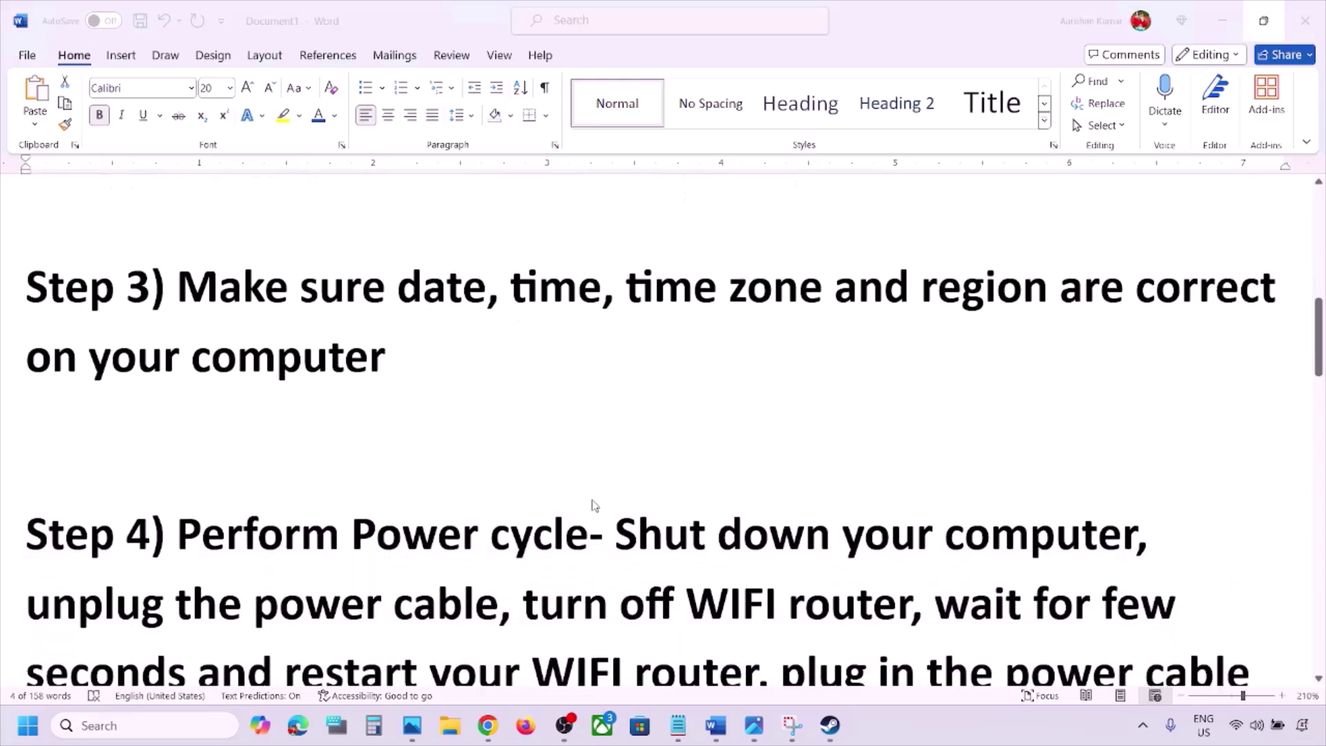
pyautogui.scroll(1, 594, 505)
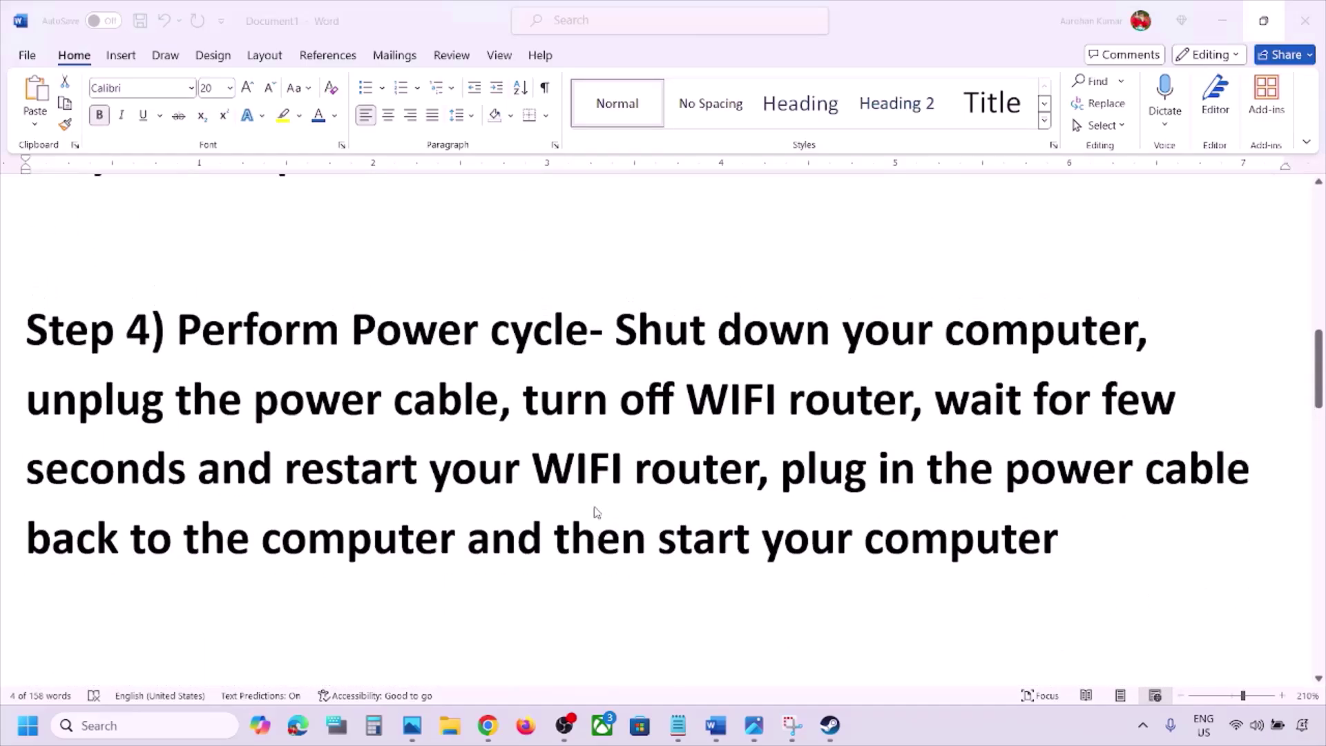
pyautogui.click(620, 353)
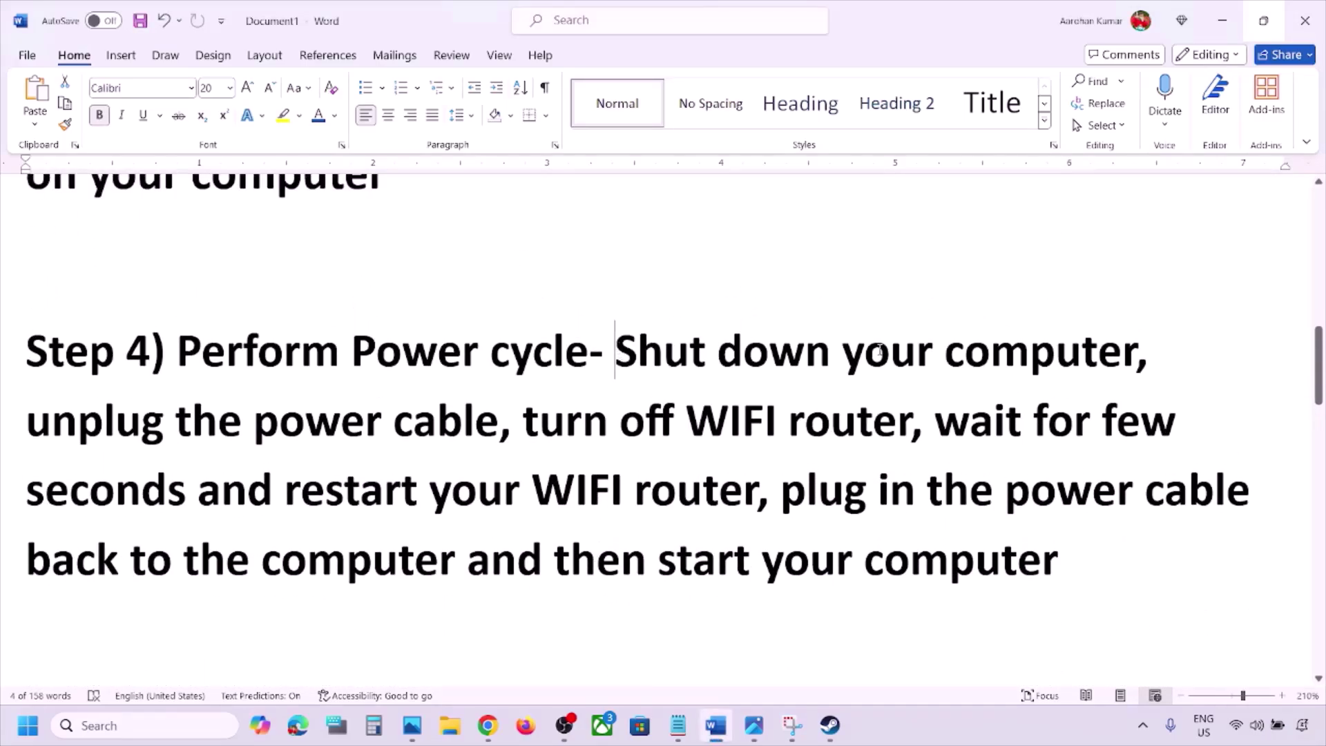
pyautogui.moveTo(614, 354); pyautogui.dragTo(1135, 354)
pyautogui.click(27, 725)
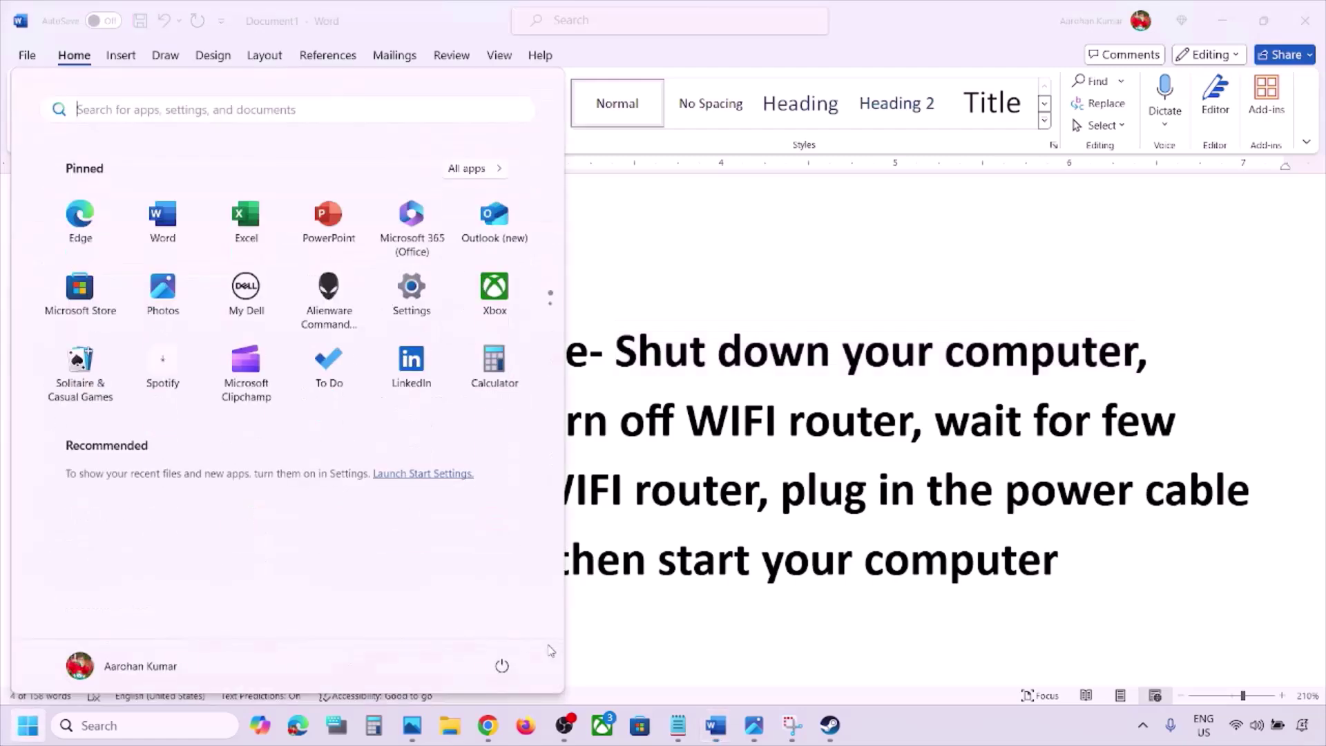
pyautogui.click(502, 665)
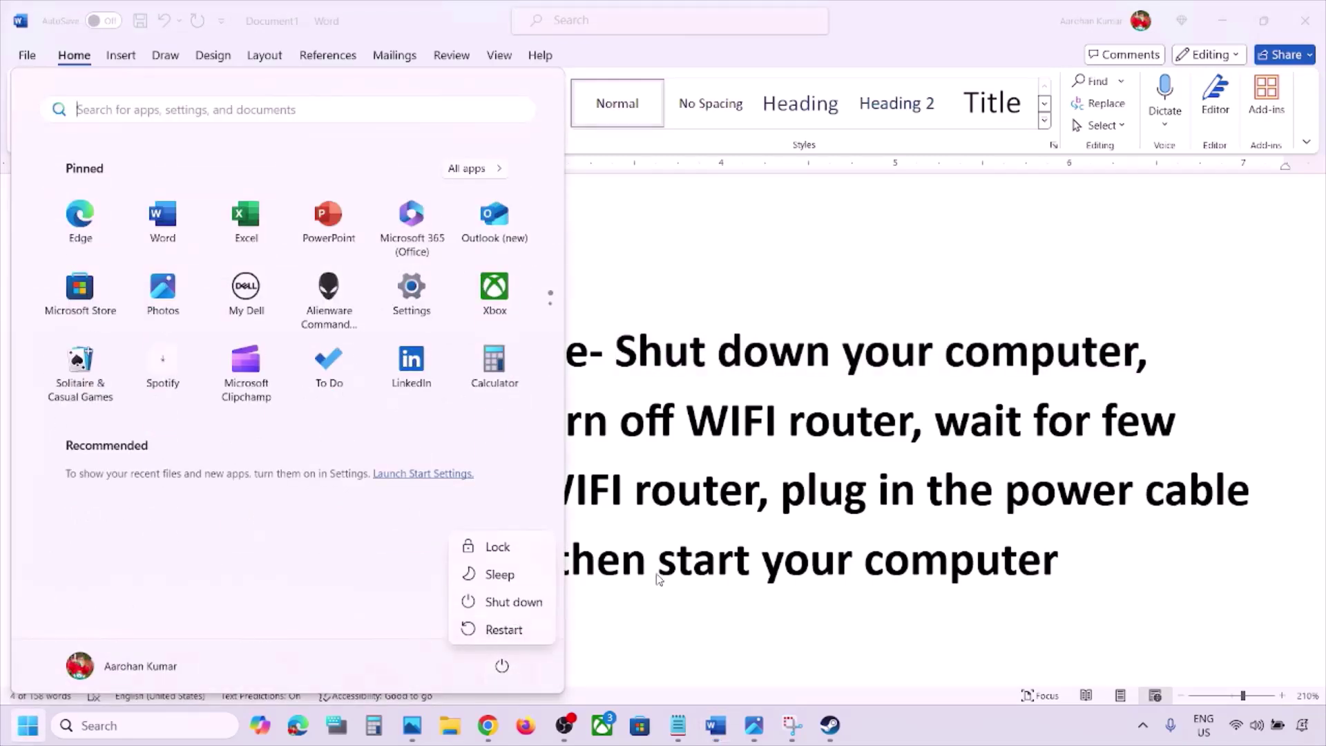
pyautogui.click(822, 463)
pyautogui.click(821, 463)
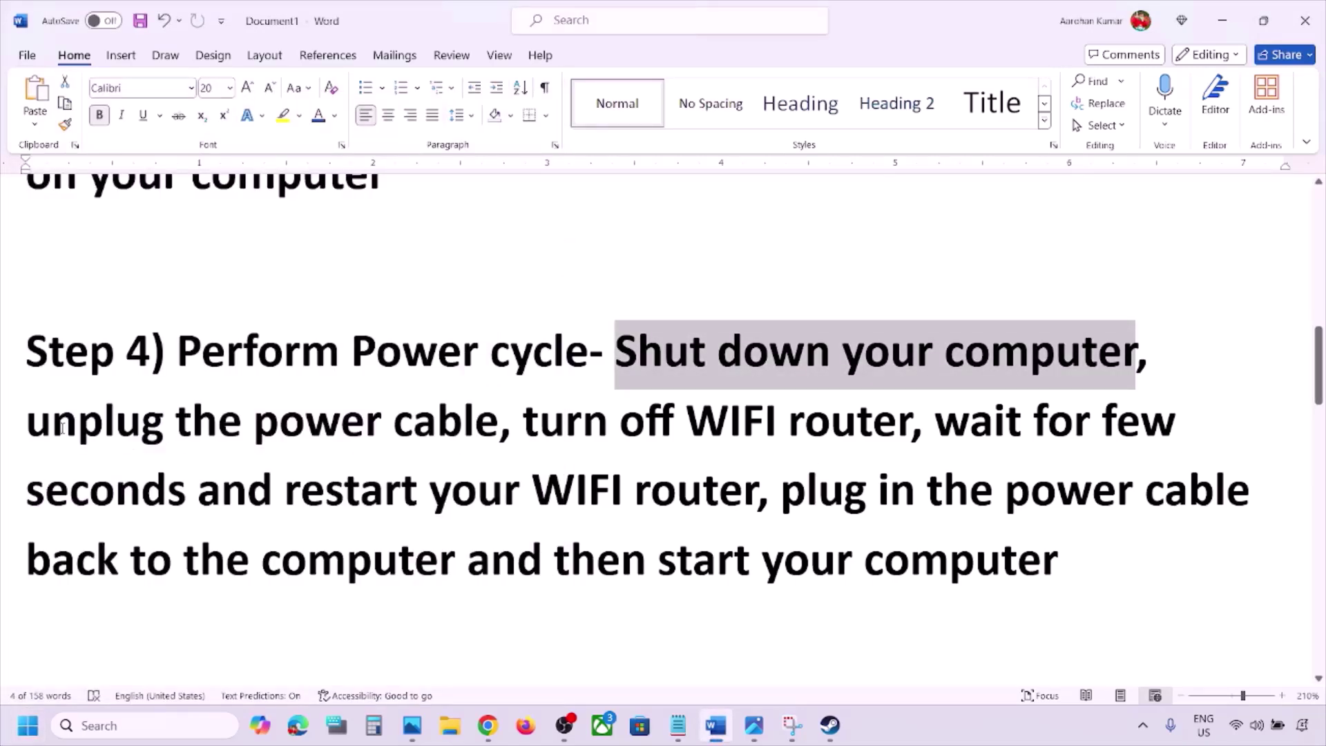
# Highlight the remaining Step 4 instructions on the power cable, WIFI router and starting the computer, then clear the selection.
pyautogui.moveTo(61, 428); pyautogui.dragTo(419, 584)
pyautogui.click(597, 597)
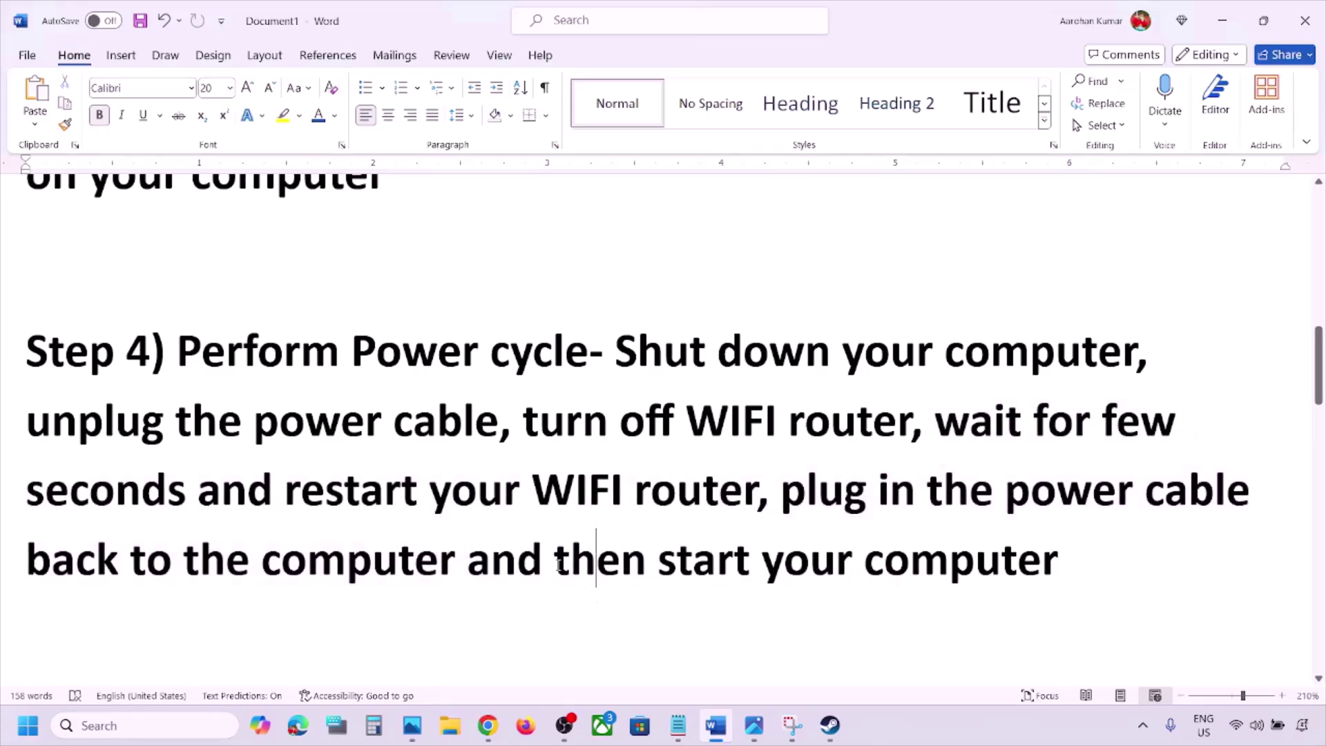
pyautogui.moveTo(558, 565); pyautogui.dragTo(1058, 565)
pyautogui.click(403, 507)
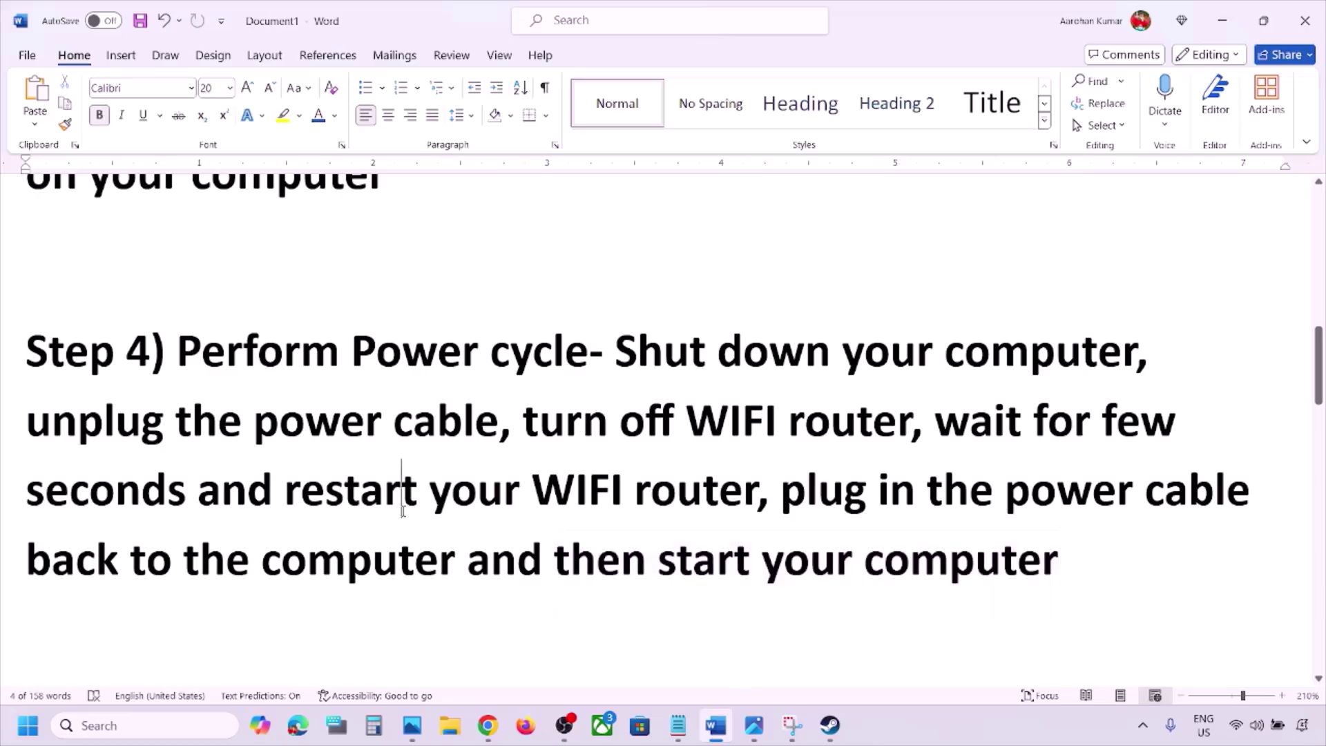
# Go to Step 5 in the instructions, search Windows for "cmd" and run Command Prompt as administrator.
pyautogui.scroll(-6, 402, 510)
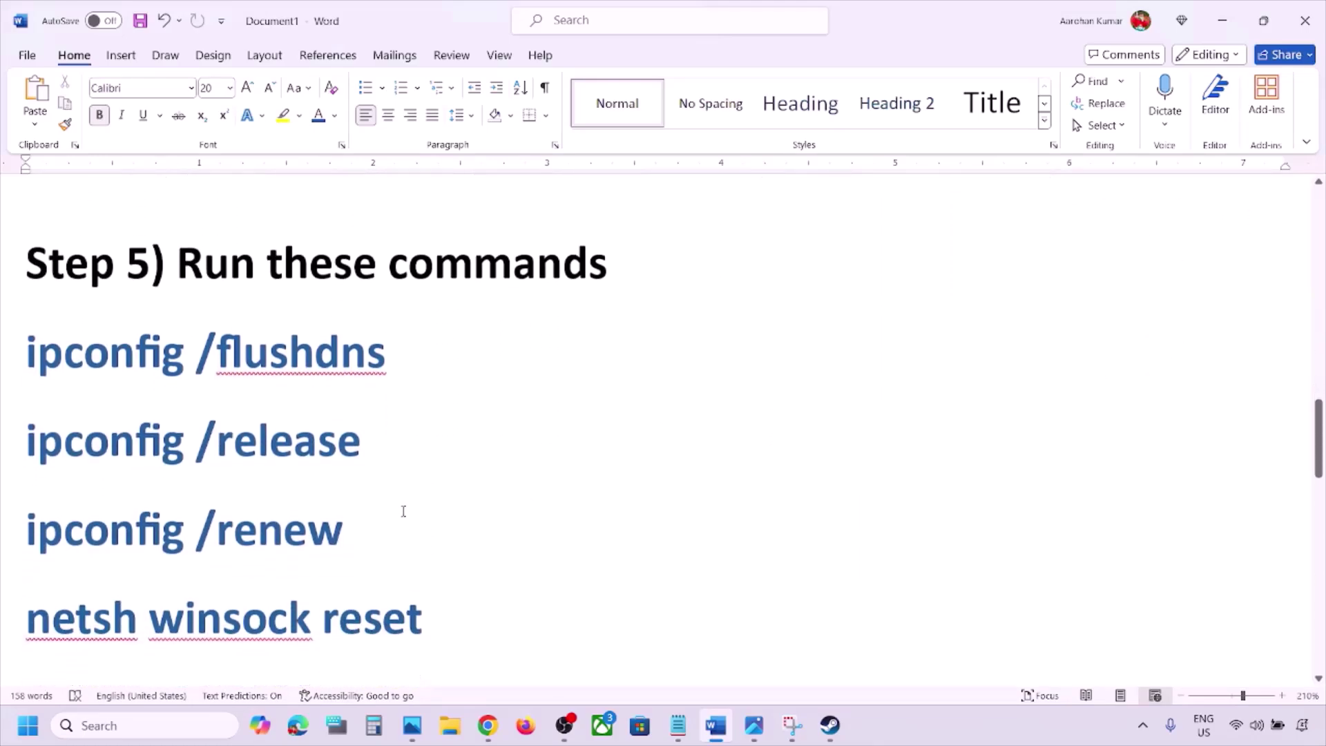
pyautogui.click(142, 725)
pyautogui.write('cmd')
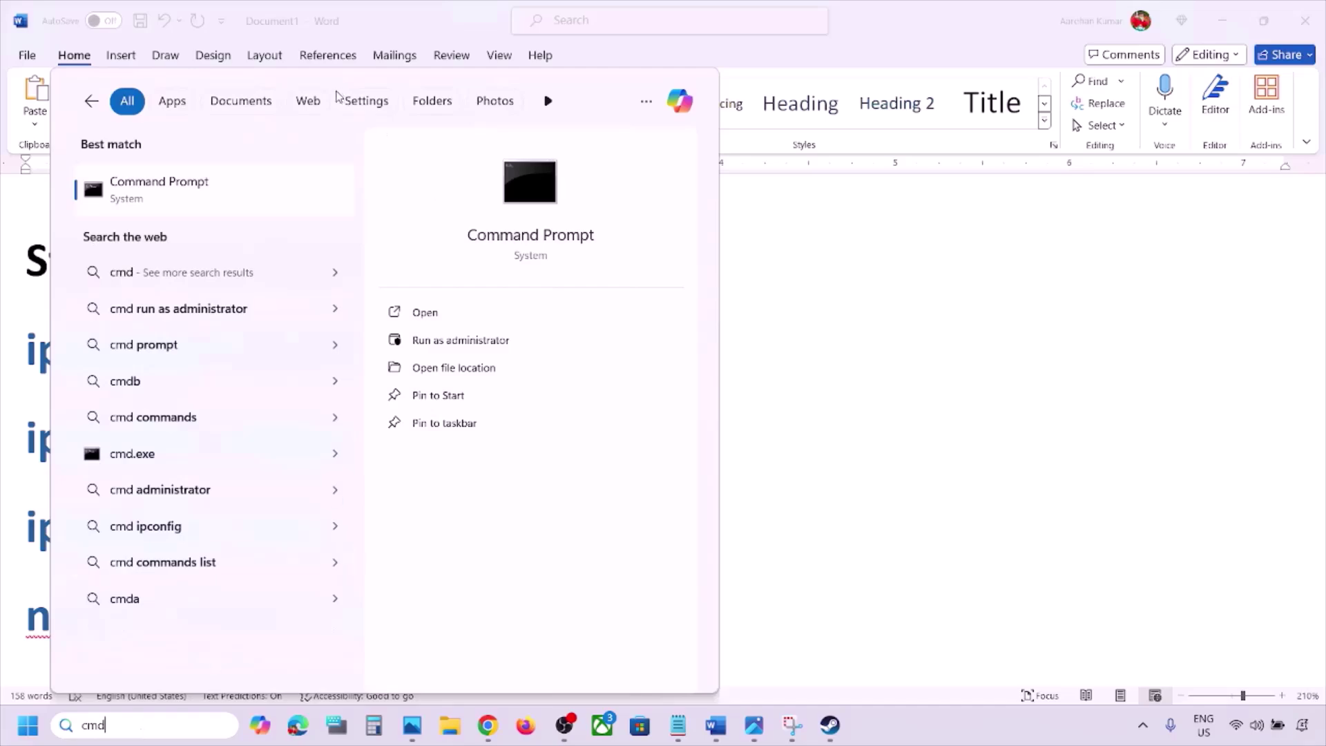
pyautogui.rightClick(168, 205)
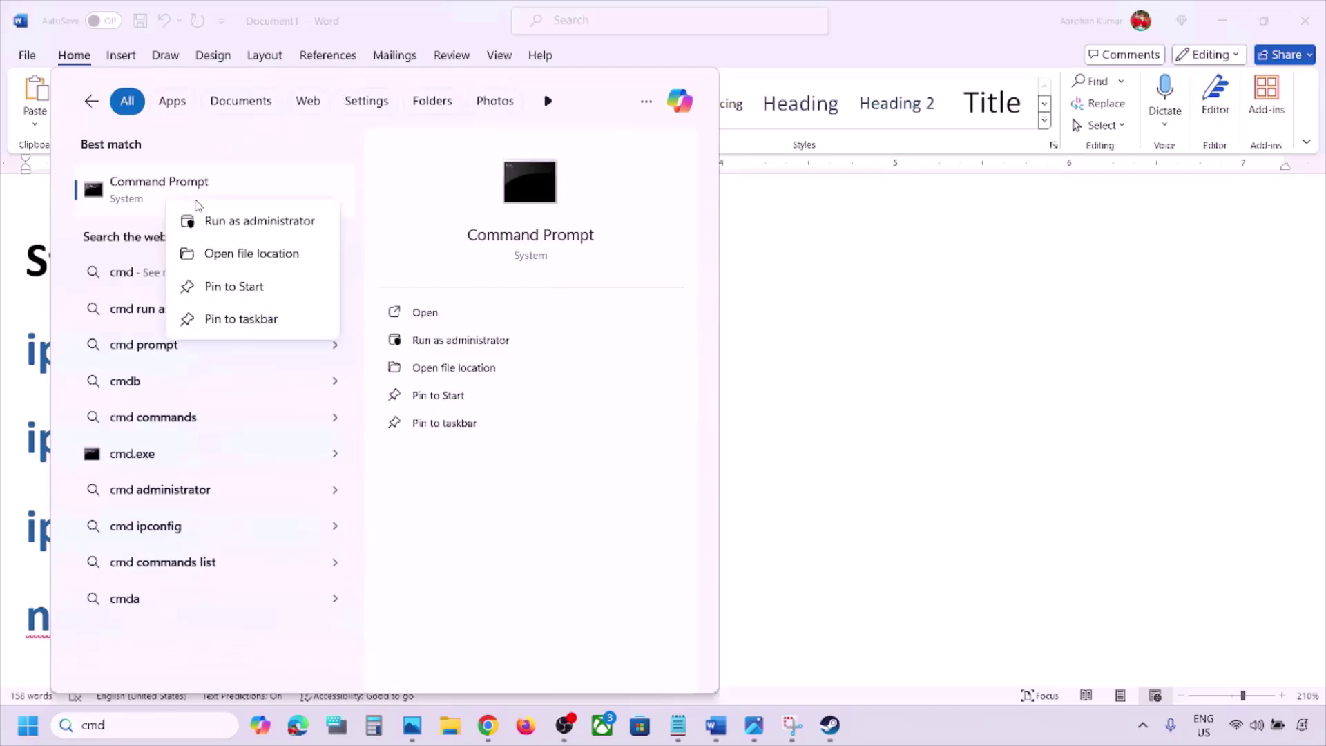
pyautogui.click(285, 221)
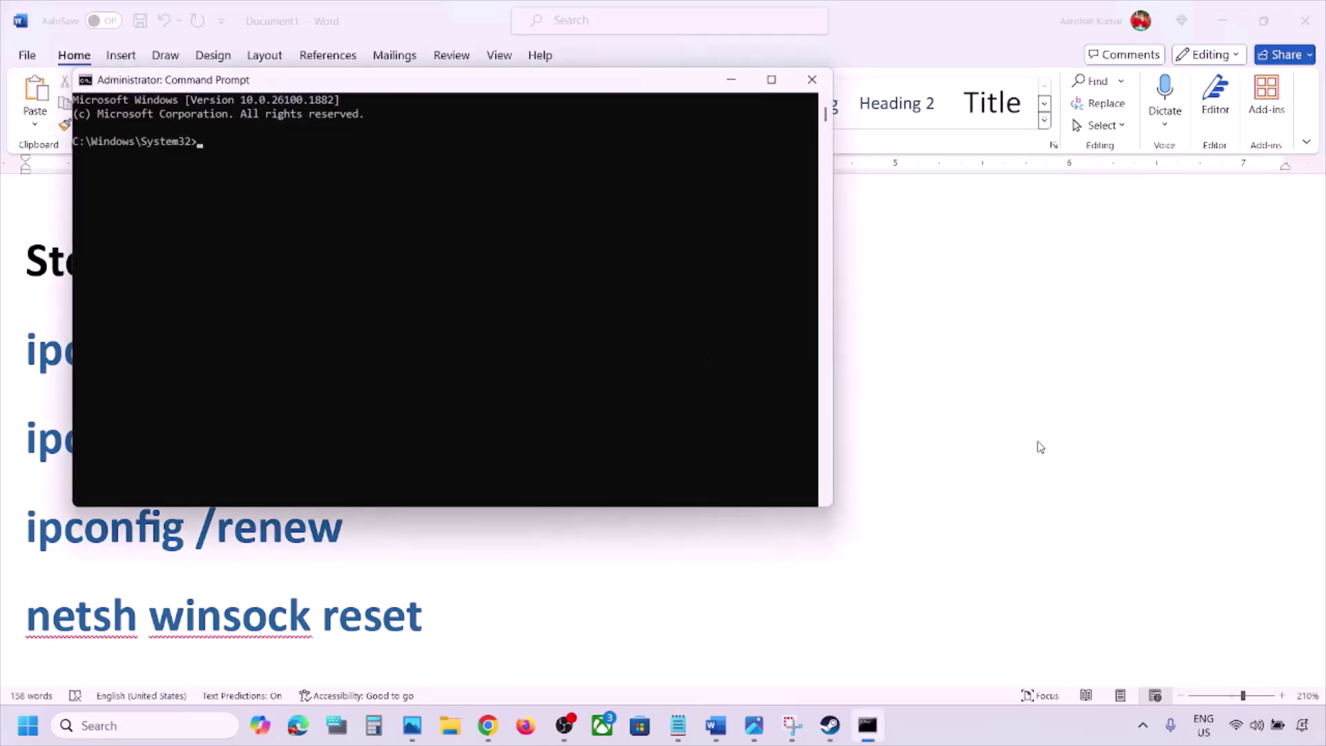
# Copy the ipconfig /flushdns command from Step 5 in Word and run it in the administrator Command Prompt.
pyautogui.doubleClick(383, 365)
pyautogui.moveTo(399, 347); pyautogui.dragTo(29, 352)
pyautogui.rightClick(29, 352)
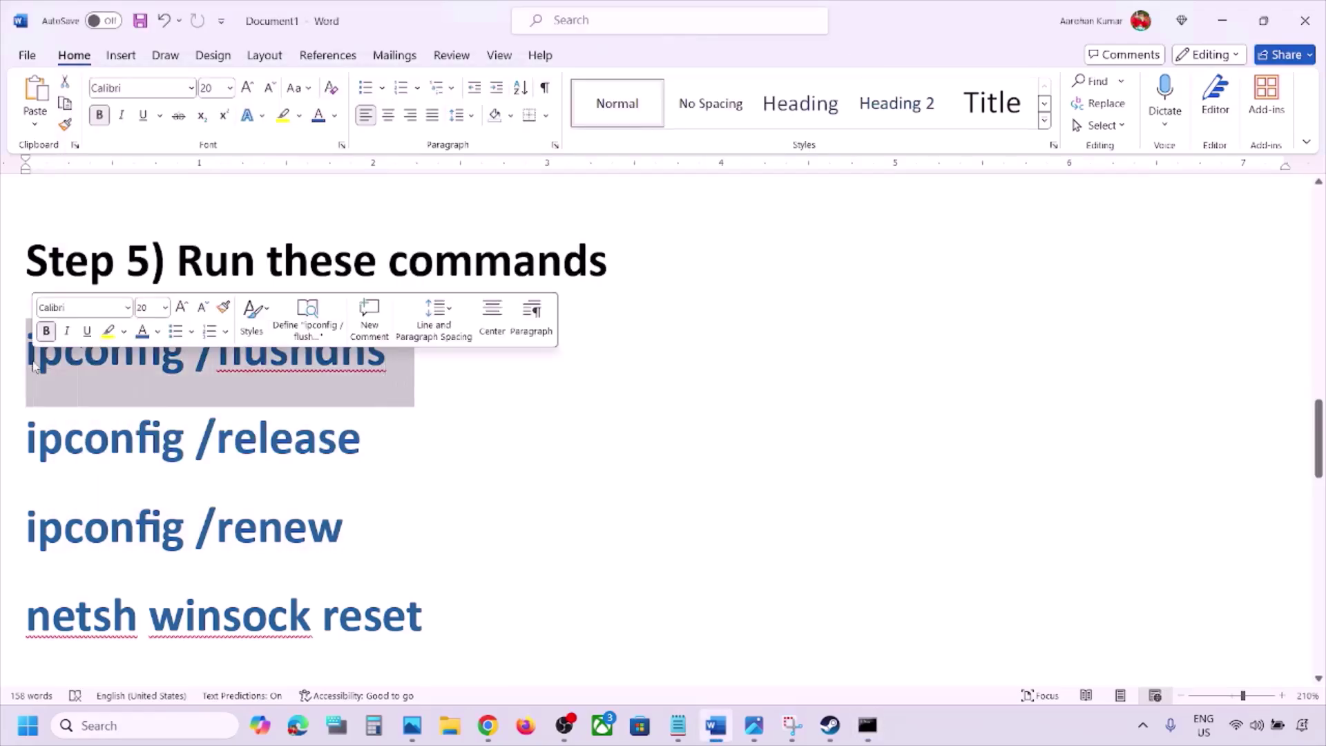
pyautogui.click(115, 401)
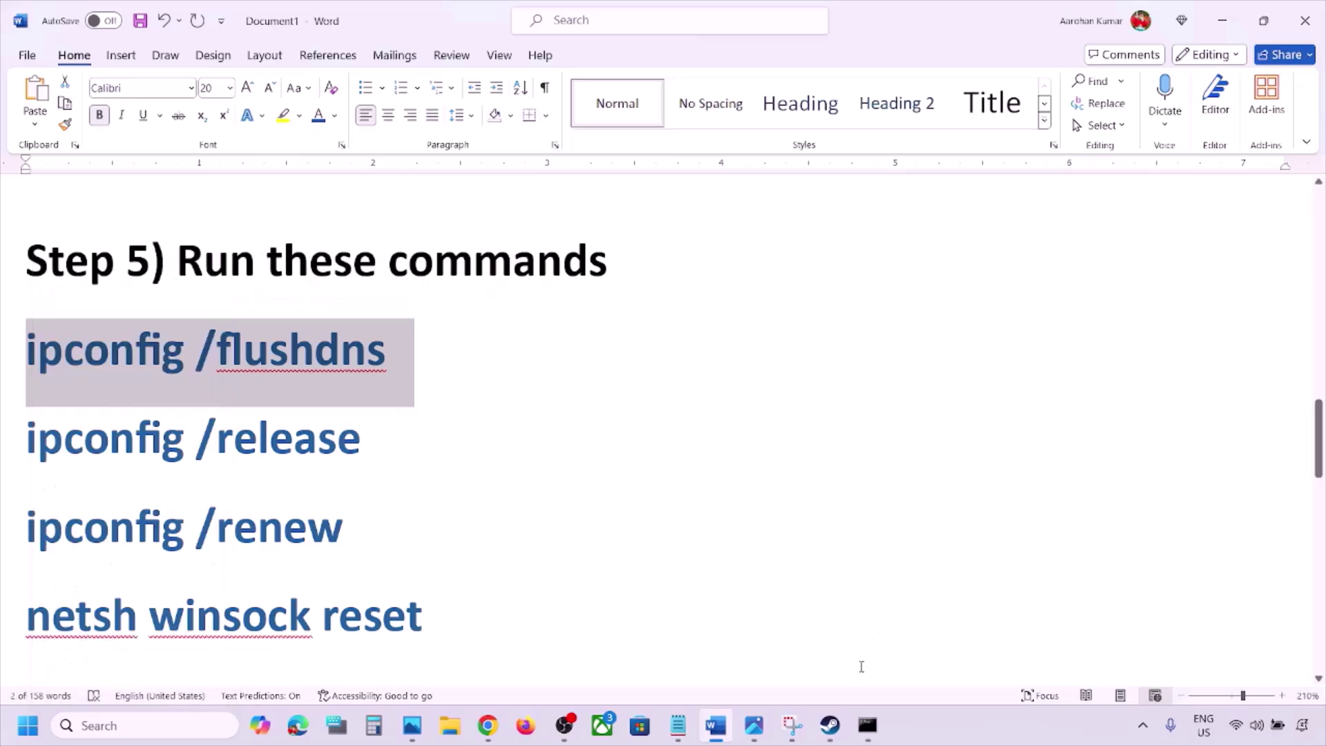
pyautogui.click(867, 725)
pyautogui.hotkey('ctrl', 'v')
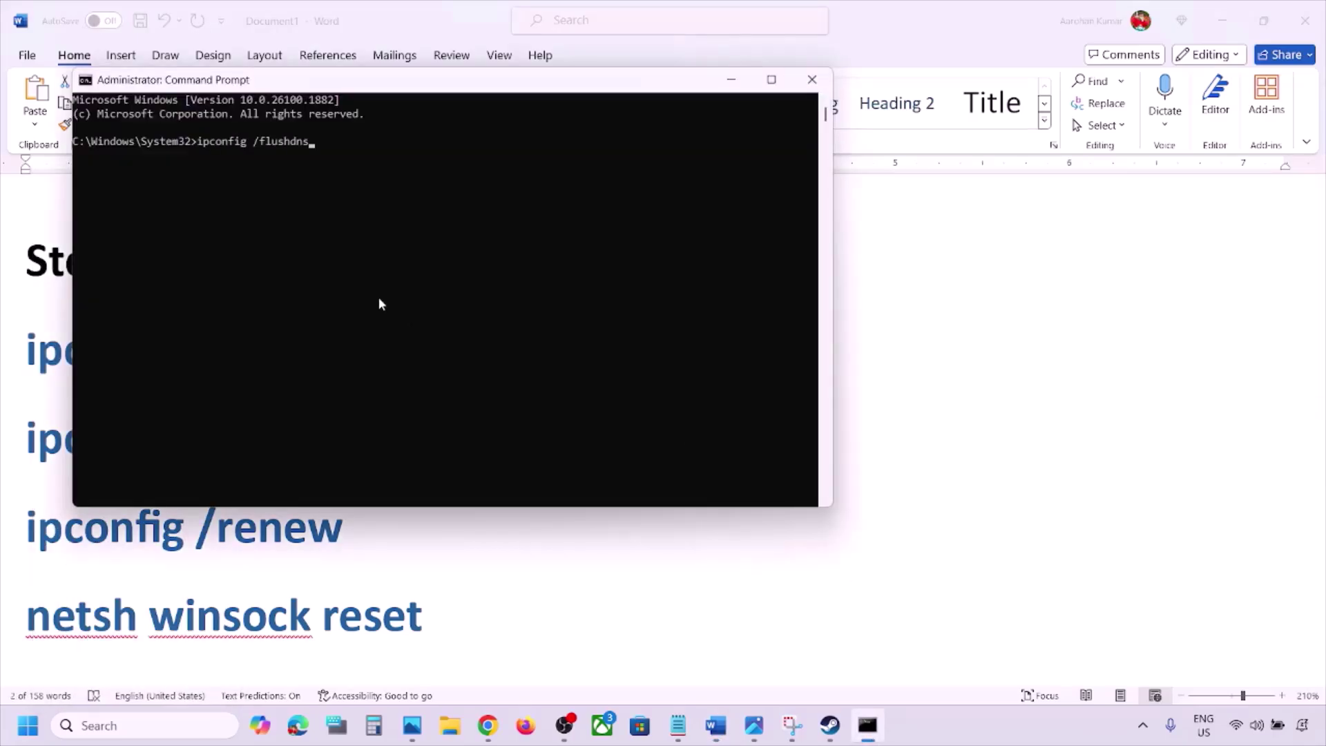
pyautogui.press('Return')
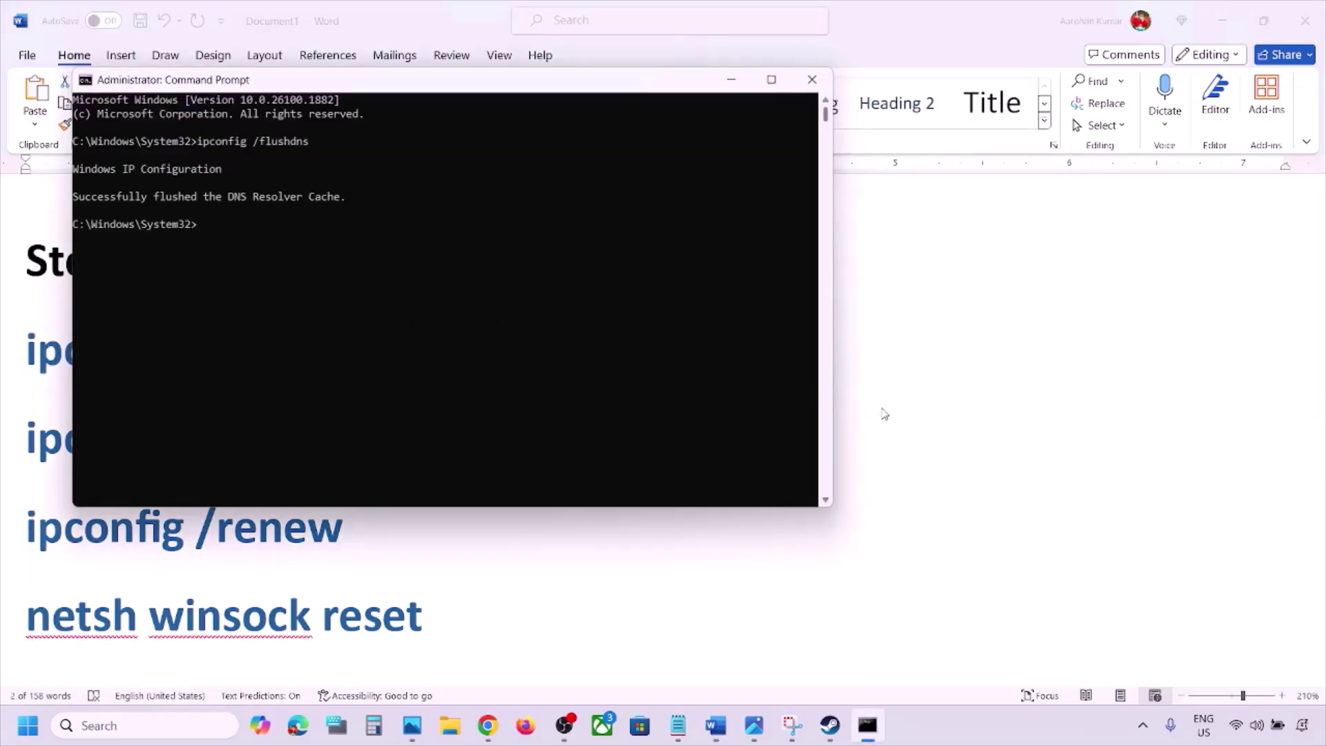
# Copy ipconfig /release from the Word instructions and run it in Command Prompt.
pyautogui.hotkey('alt', 'Tab')
pyautogui.moveTo(385, 429); pyautogui.dragTo(27, 442)
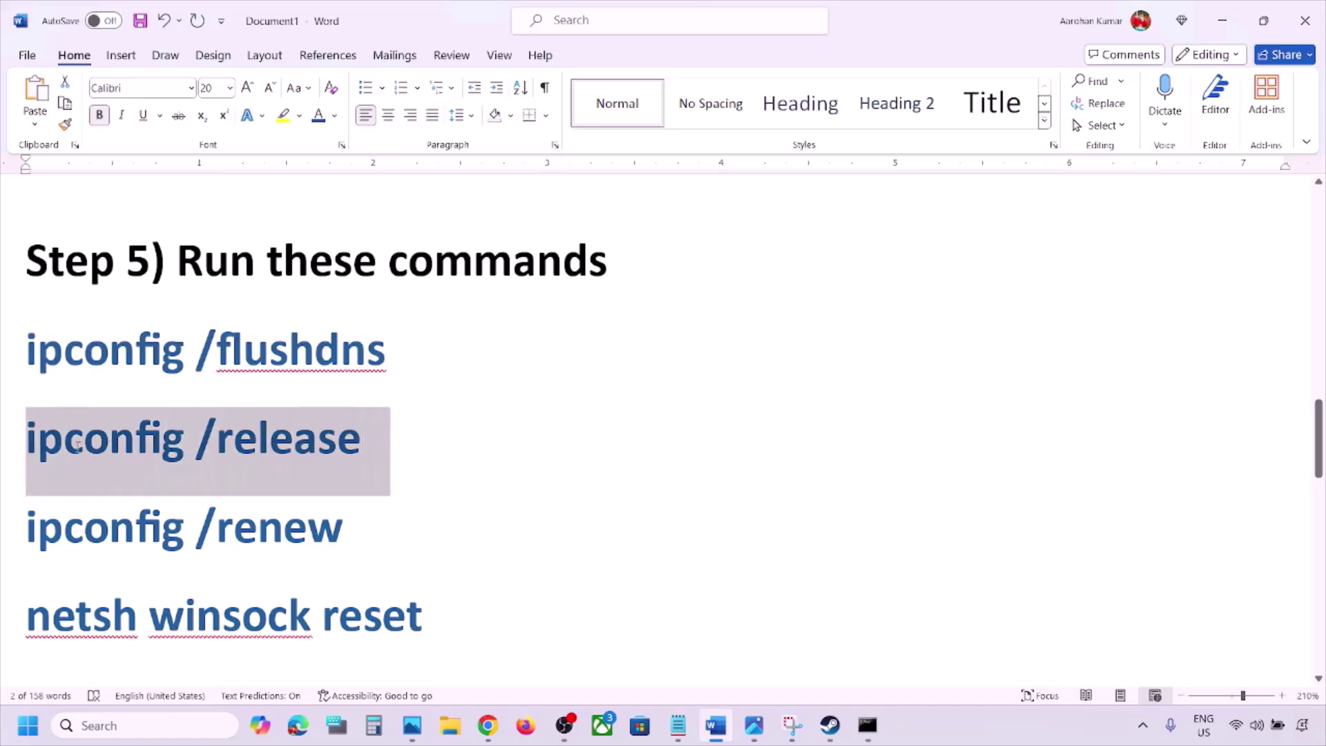
pyautogui.rightClick(79, 450)
pyautogui.click(143, 153)
pyautogui.click(868, 724)
pyautogui.hotkey('ctrl', 'v')
pyautogui.press('Return')
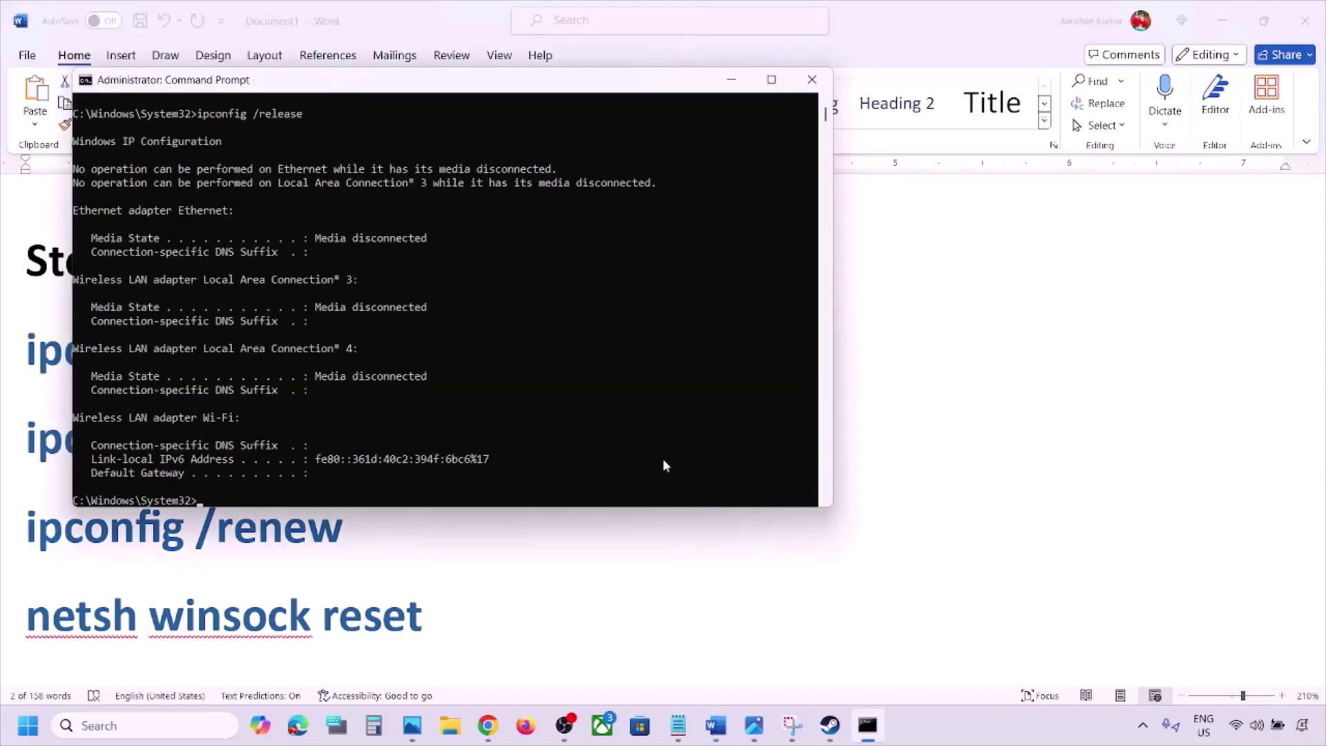
# Copy ipconfig /renew from the Word instructions and run it in Command Prompt.
pyautogui.hotkey('alt', 'Tab')
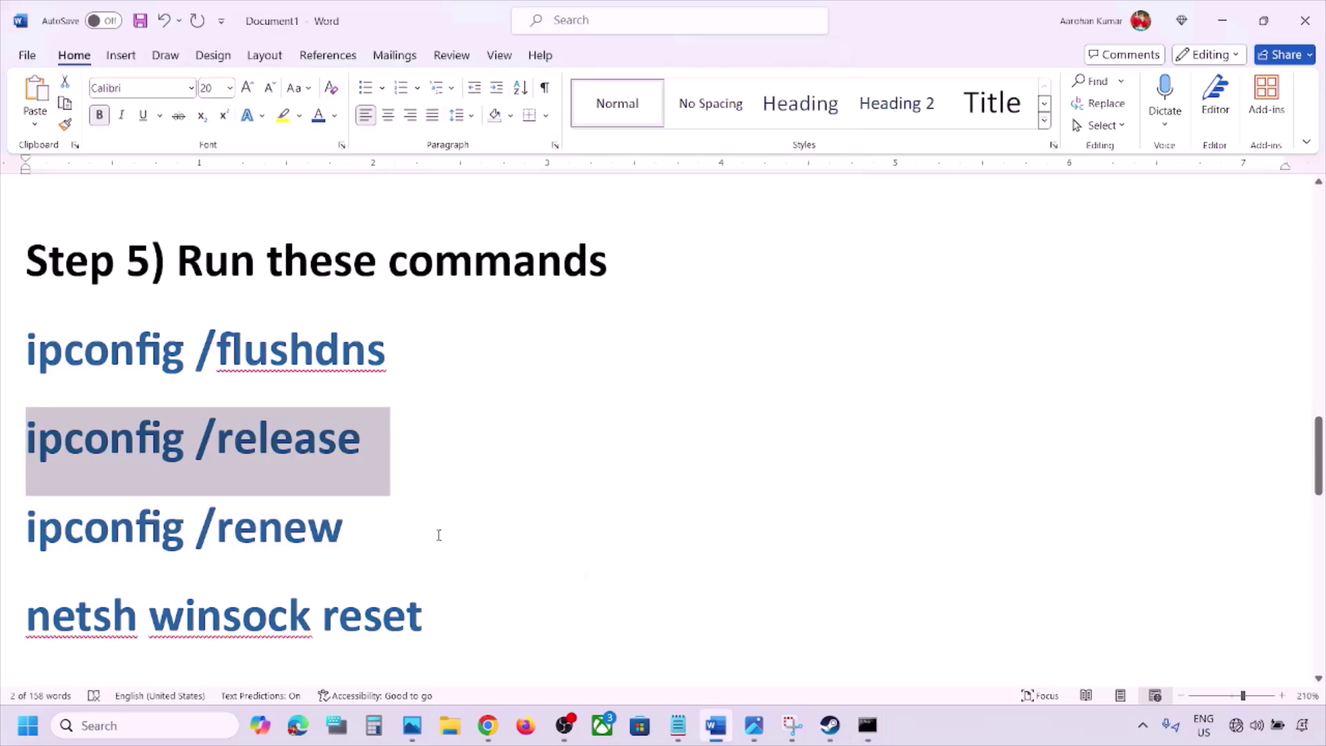
pyautogui.scroll(-3, 437, 536)
pyautogui.scroll(1, 394, 444)
pyautogui.tripleClick(119, 379)
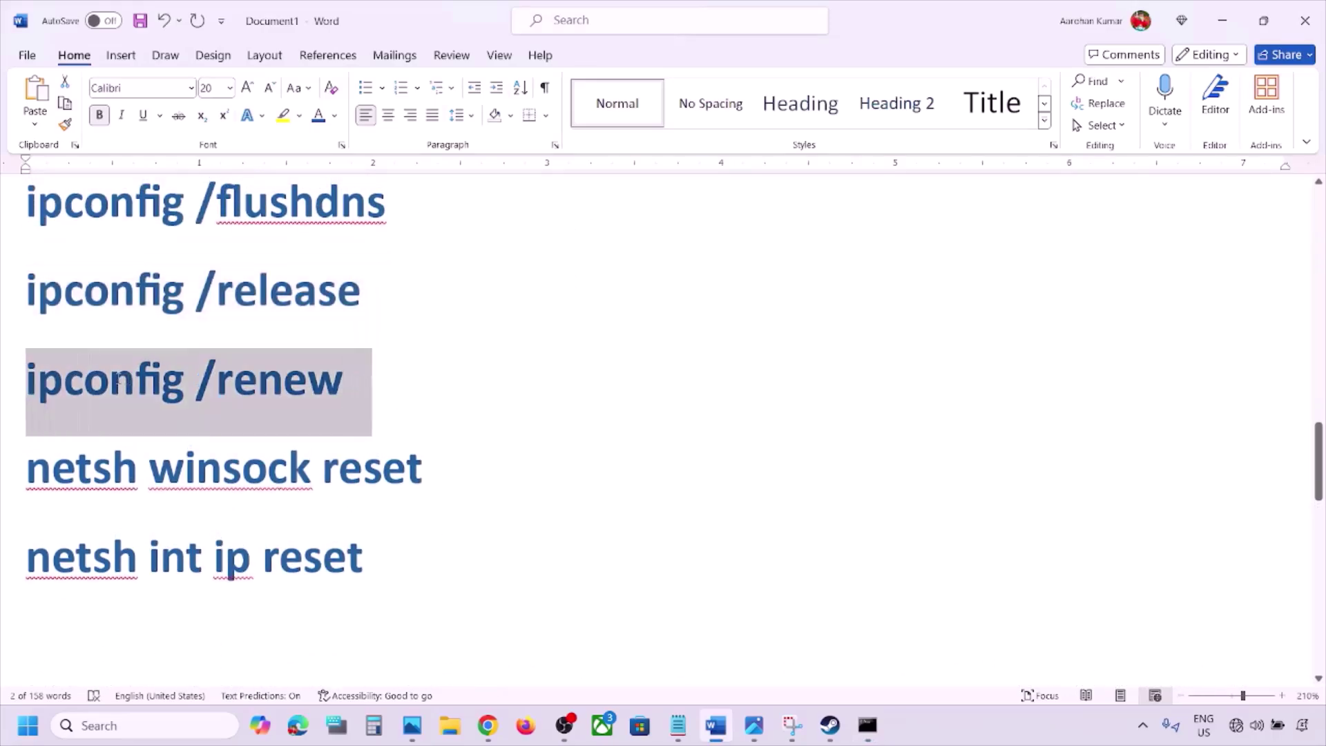
pyautogui.hotkey('ctrl', 'c')
pyautogui.click(867, 725)
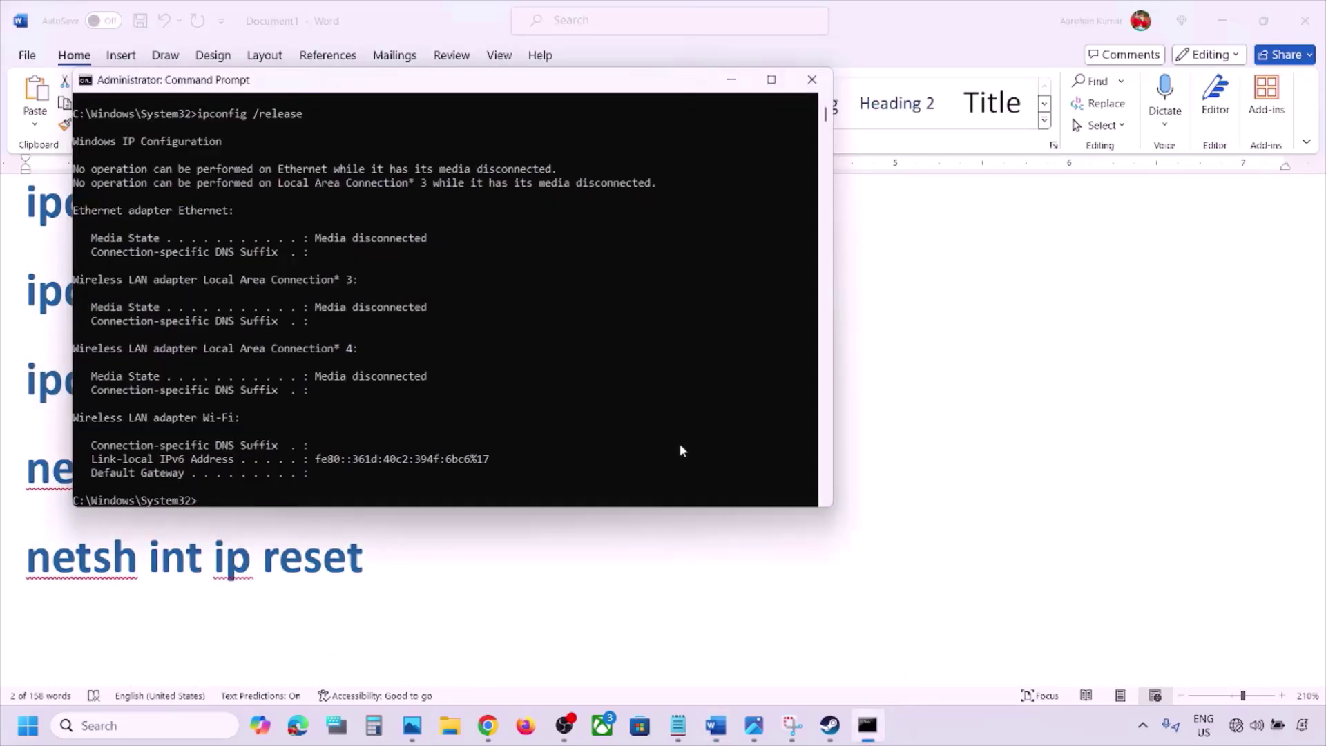
pyautogui.hotkey('ctrl', 'v')
pyautogui.press('Return')
# Copy netsh winsock reset from the Word instructions, run it in Command Prompt, and return to Word.
pyautogui.hotkey('alt', 'Tab')
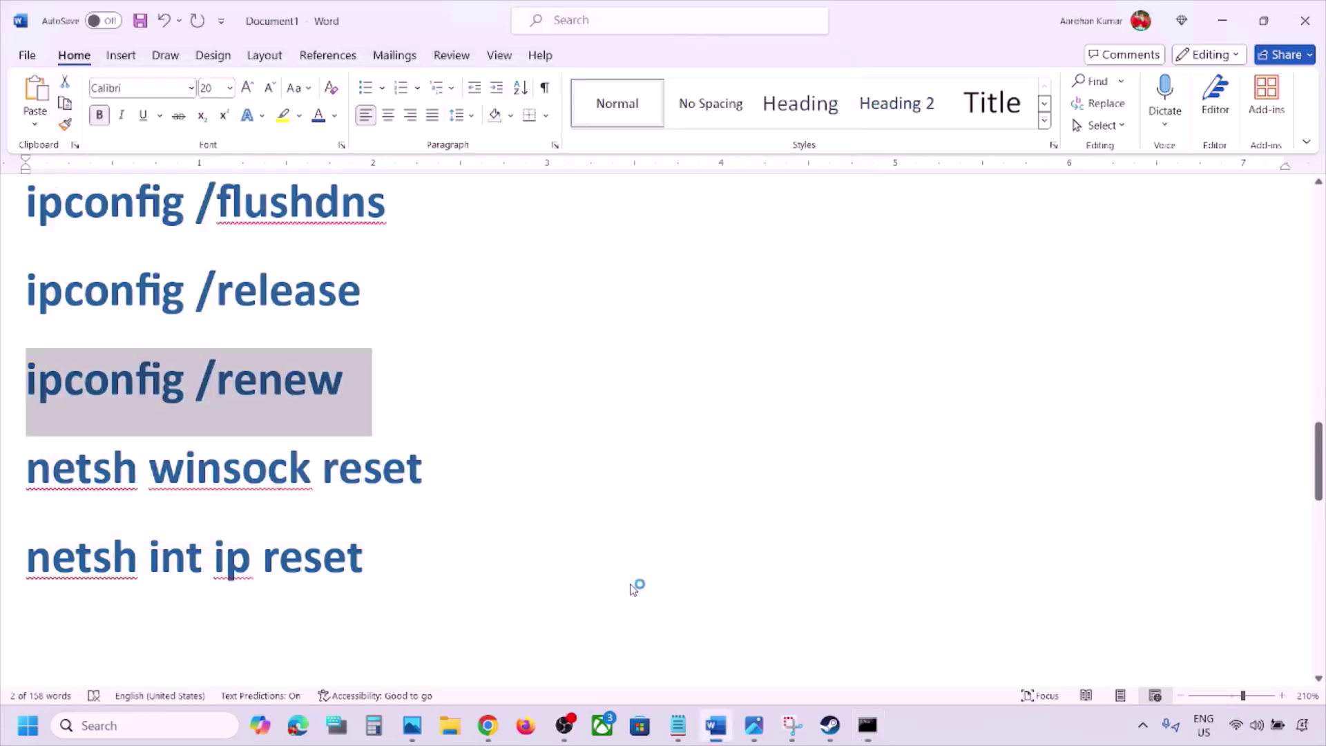
pyautogui.tripleClick(441, 466)
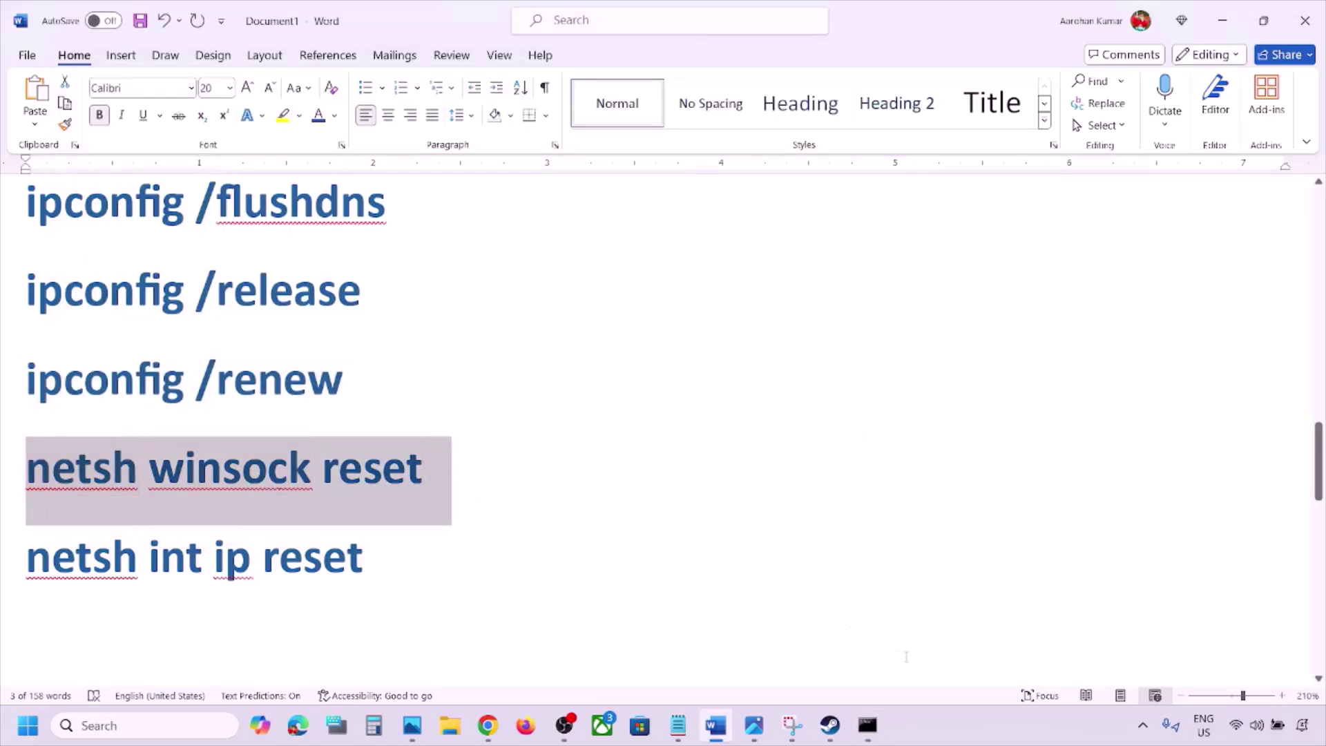
pyautogui.hotkey('ctrl', 'c')
pyautogui.click(868, 737)
pyautogui.hotkey('ctrl', 'v')
pyautogui.press('Return')
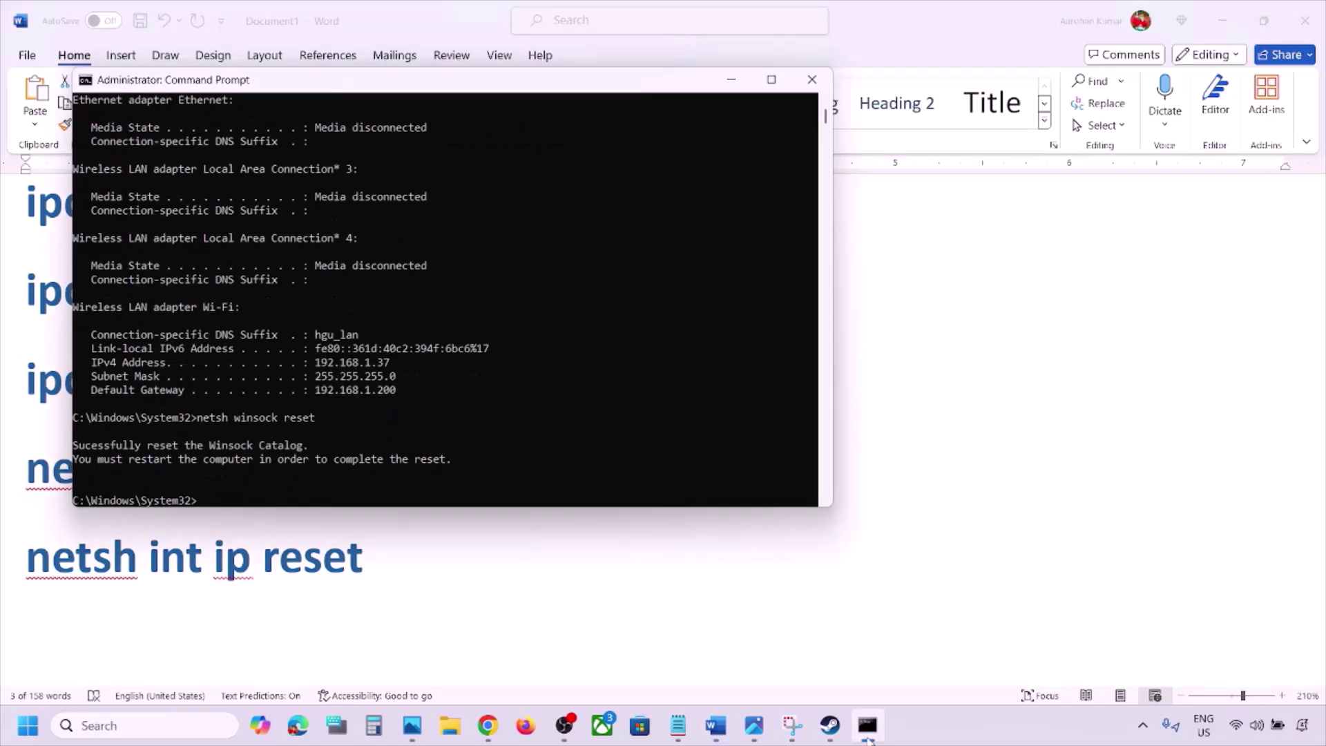
pyautogui.hotkey('alt', 'Tab')
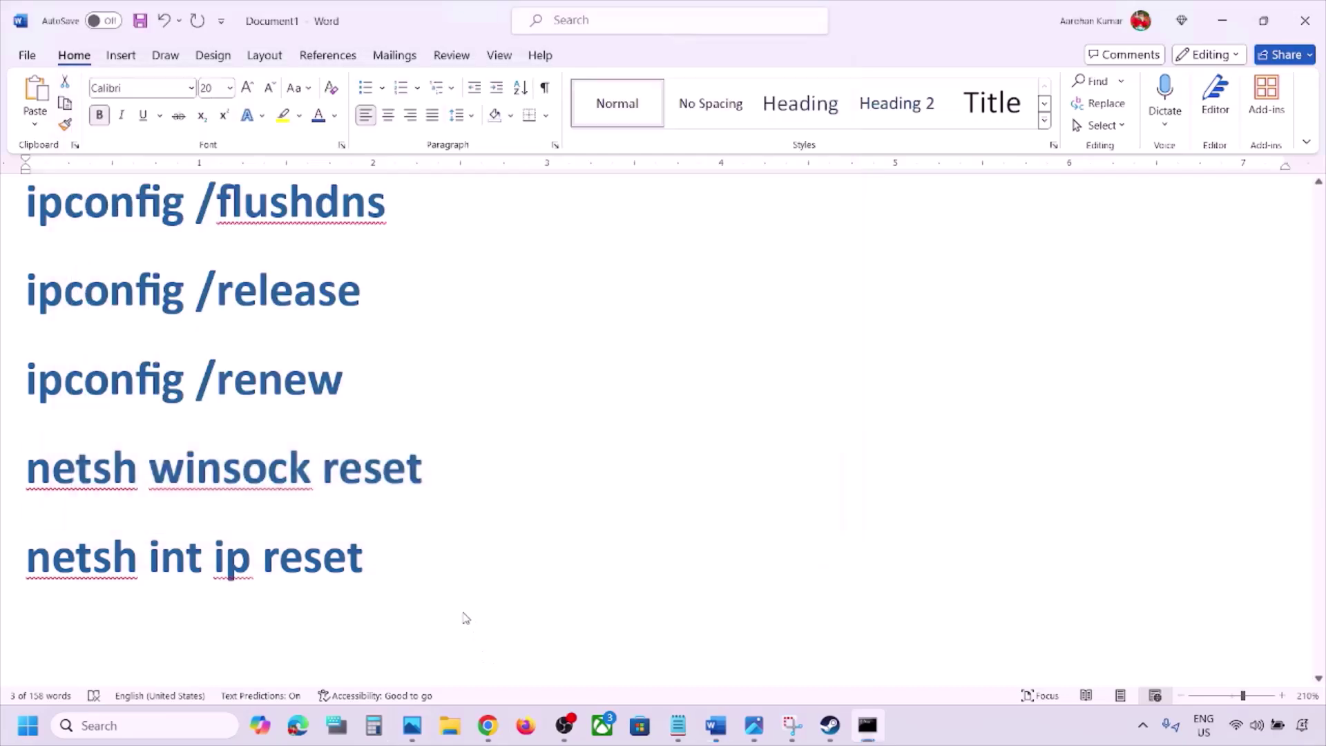
# Copy netsh int ip reset from the Word instructions, run it in the administrator Command Prompt, and close the prompt.
pyautogui.moveTo(417, 558); pyautogui.dragTo(27, 561)
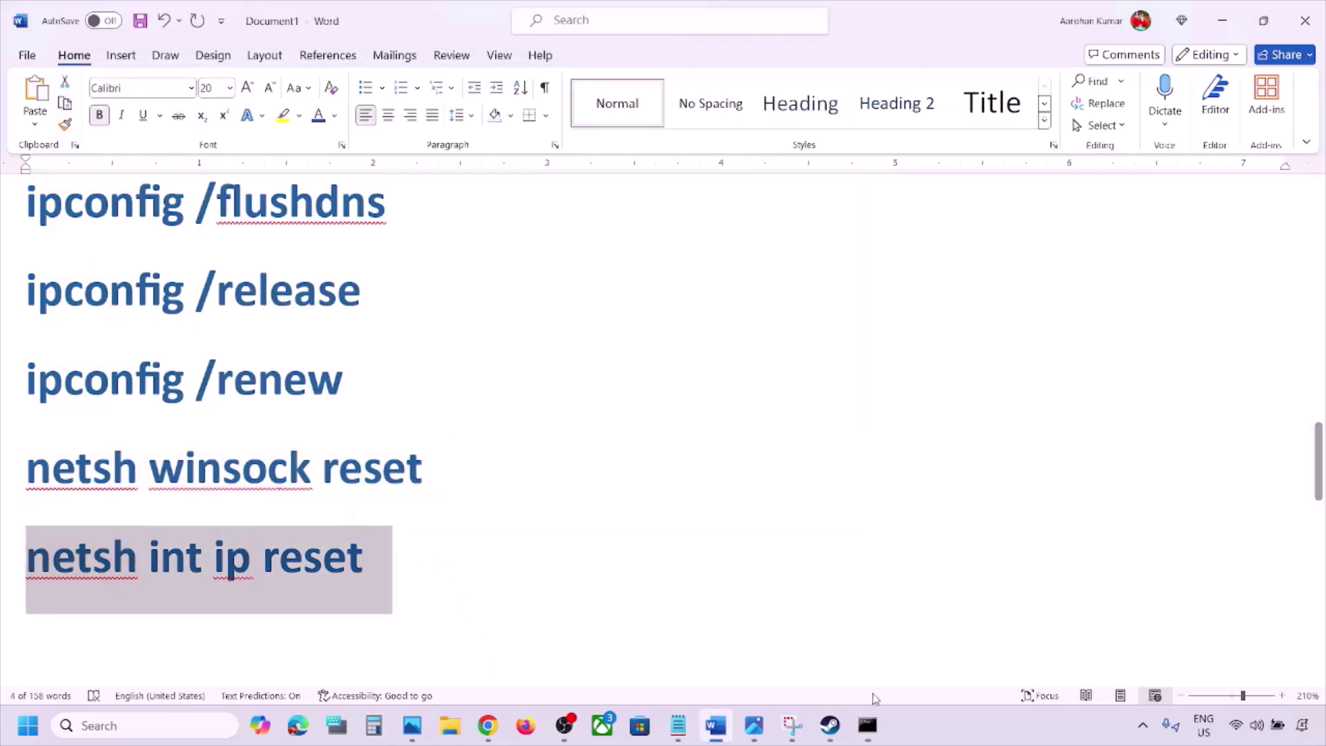
pyautogui.hotkey('ctrl', 'c')
pyautogui.click(857, 736)
pyautogui.hotkey('ctrl', 'v')
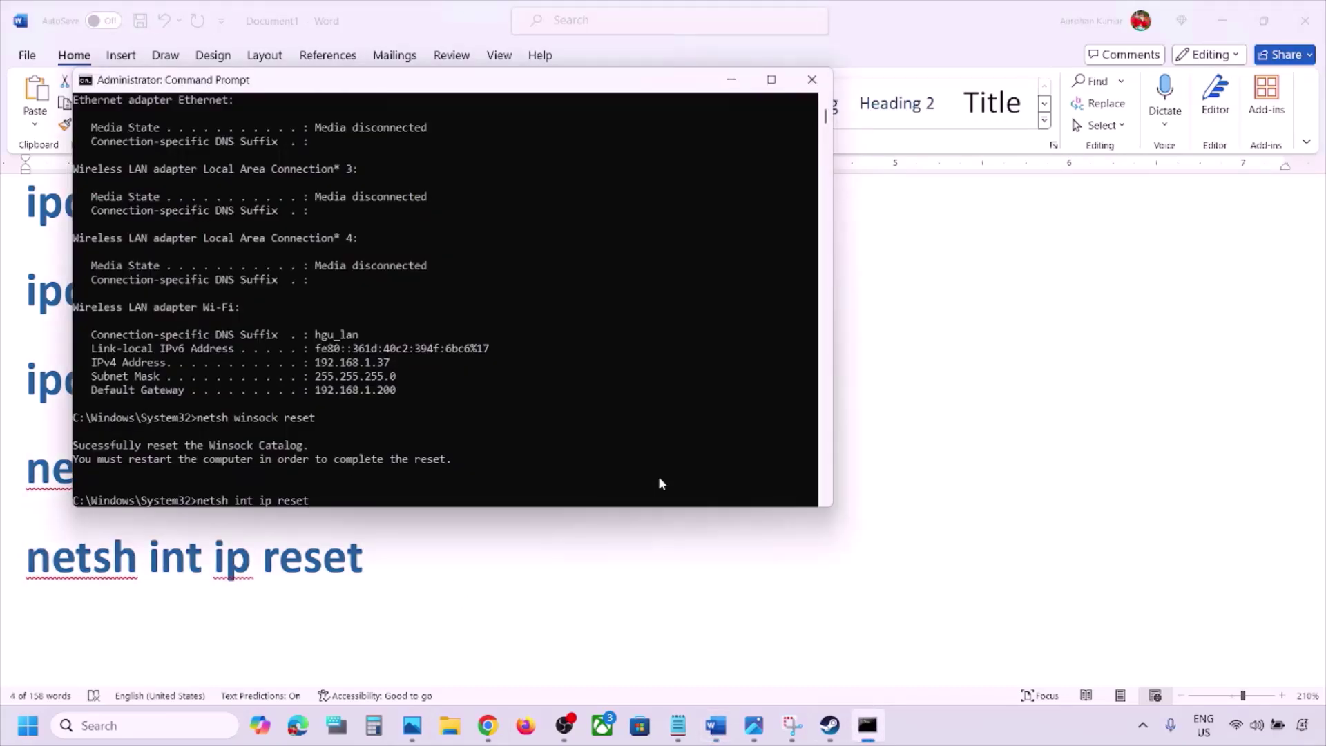
pyautogui.press('Return')
pyautogui.moveTo(89, 461); pyautogui.dragTo(265, 445)
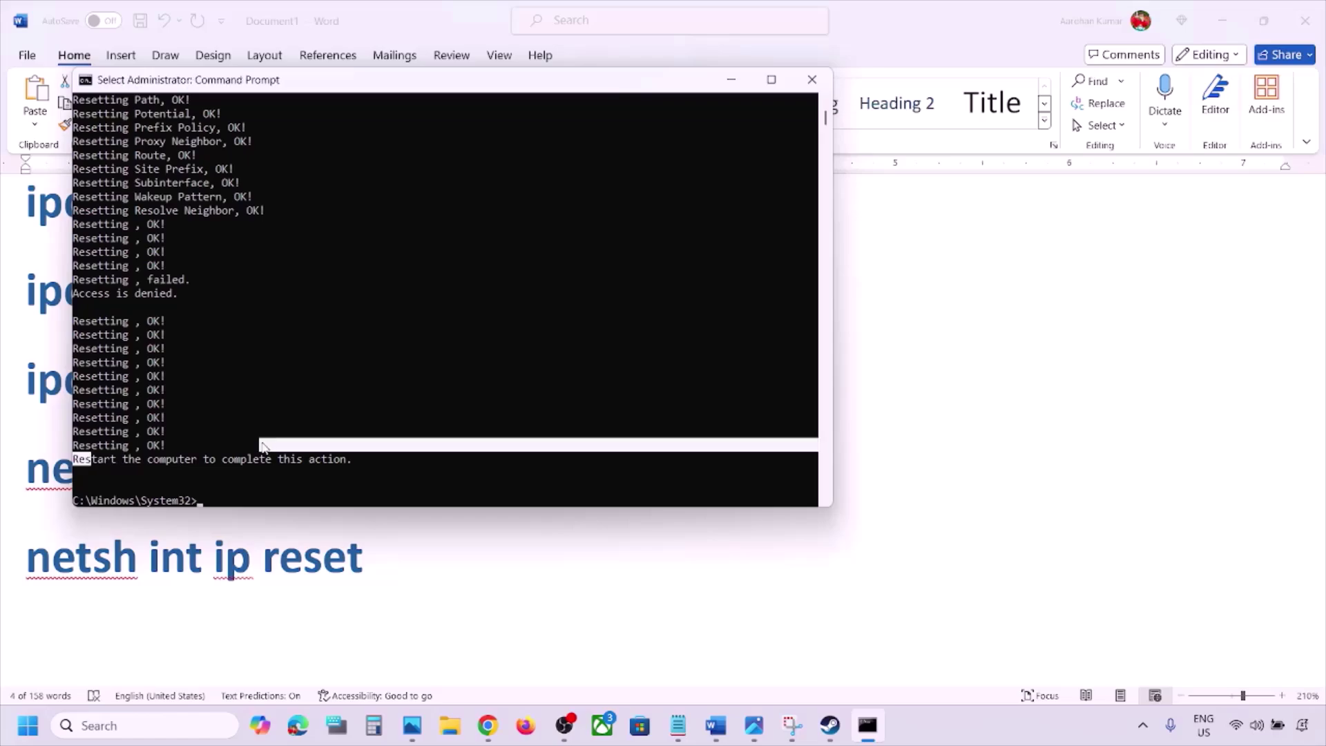
pyautogui.click(813, 80)
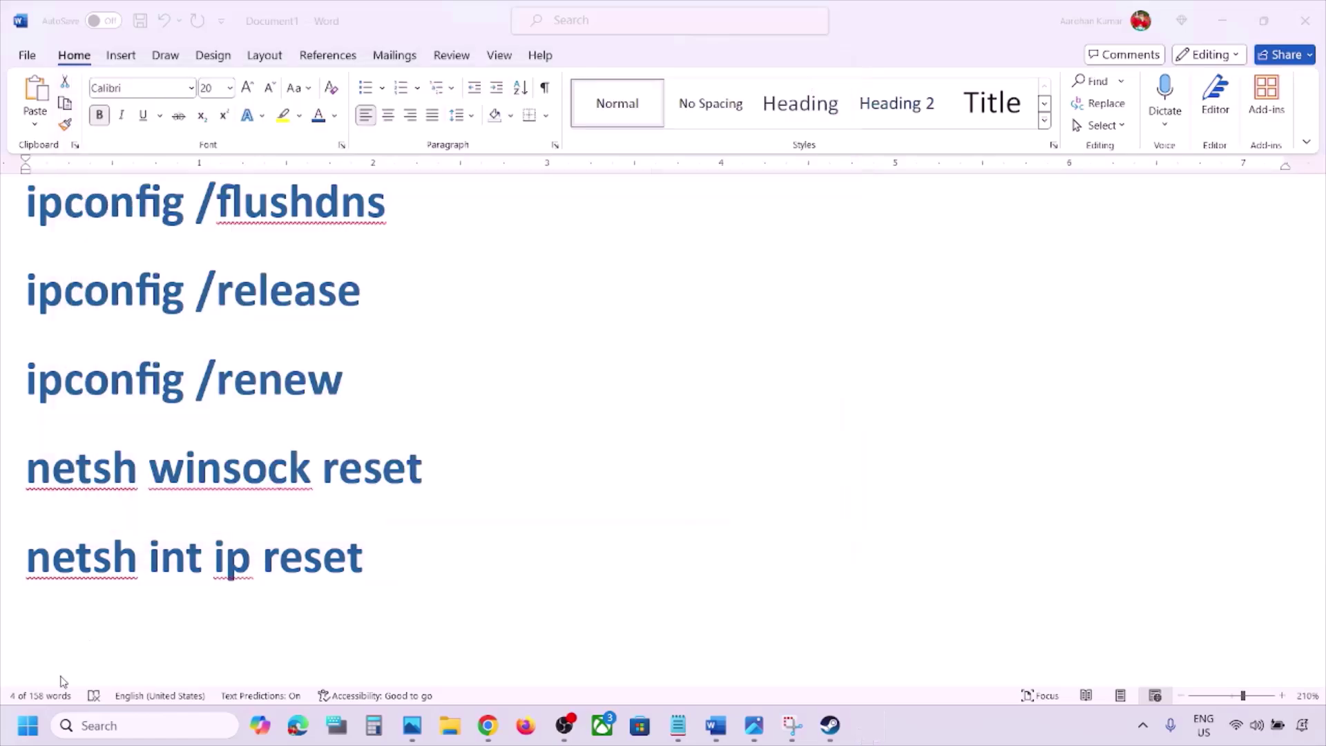
# Show the computer's power options for a restart, and dismiss them without choosing one.
pyautogui.click(28, 725)
pyautogui.click(502, 665)
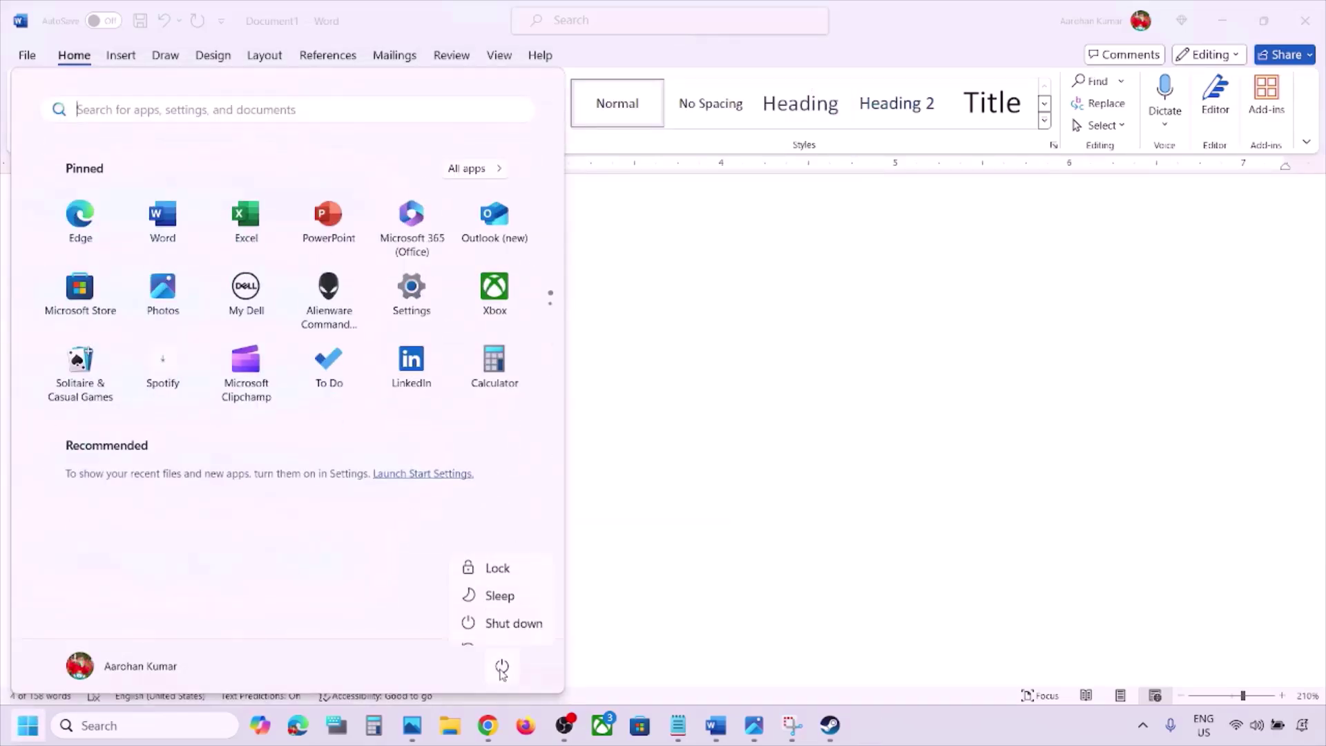
pyautogui.click(812, 519)
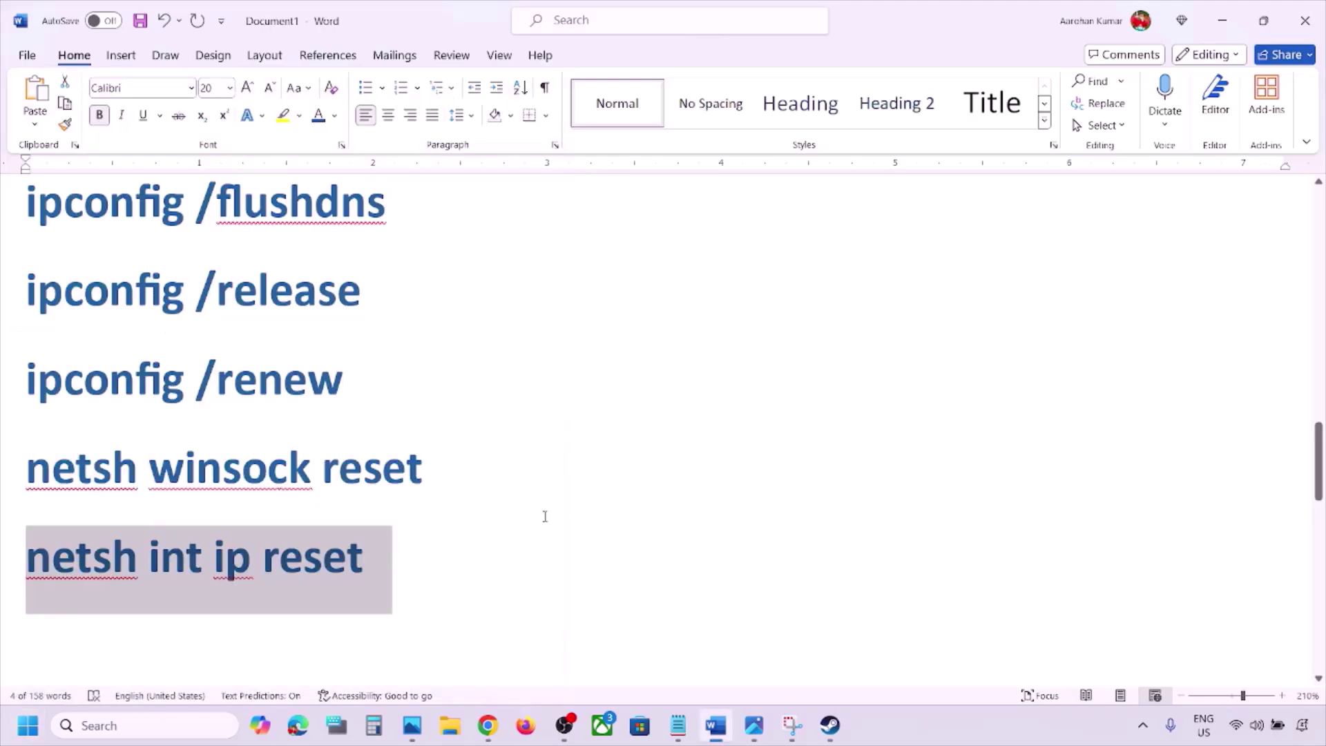
# Read Step 6 in the Word instructions about allowing the game exe through antivirus, controlled folder access and firewall.
pyautogui.scroll(-3, 542, 516)
pyautogui.scroll(-3, 541, 516)
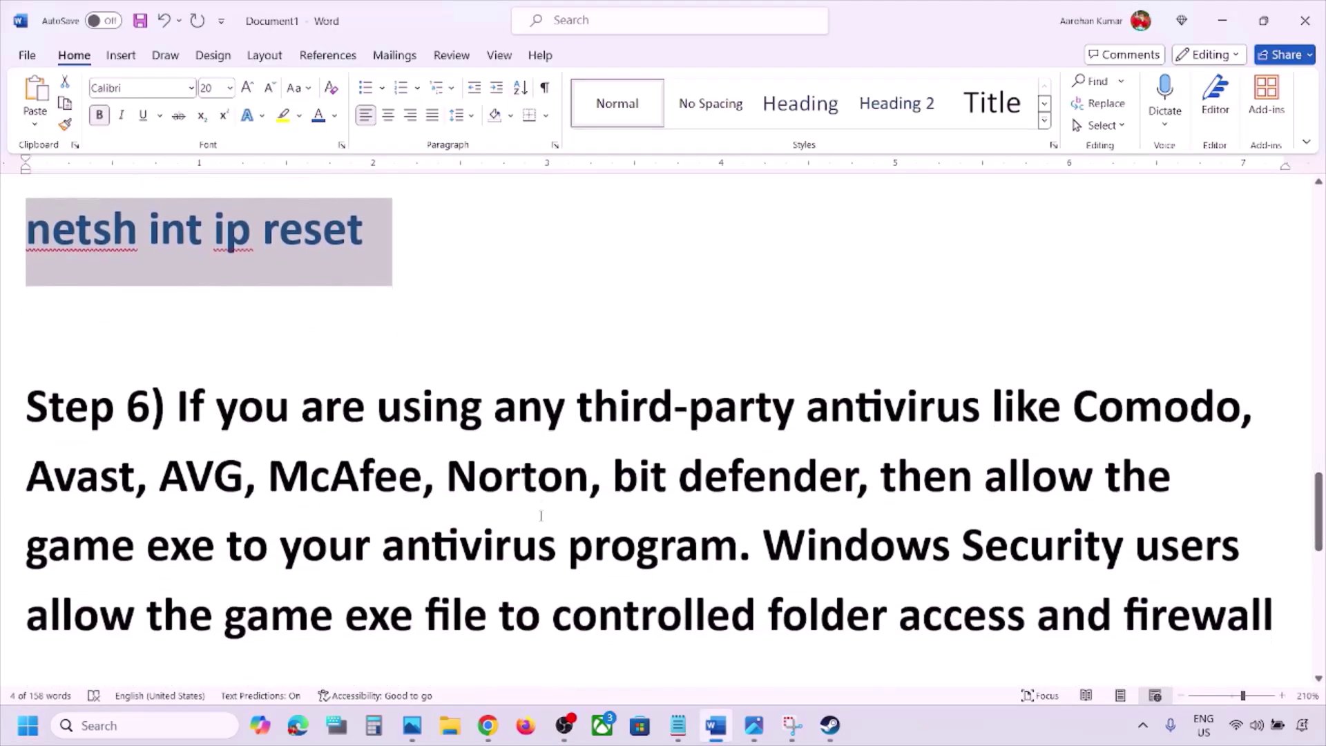
pyautogui.moveTo(178, 360); pyautogui.dragTo(1031, 426)
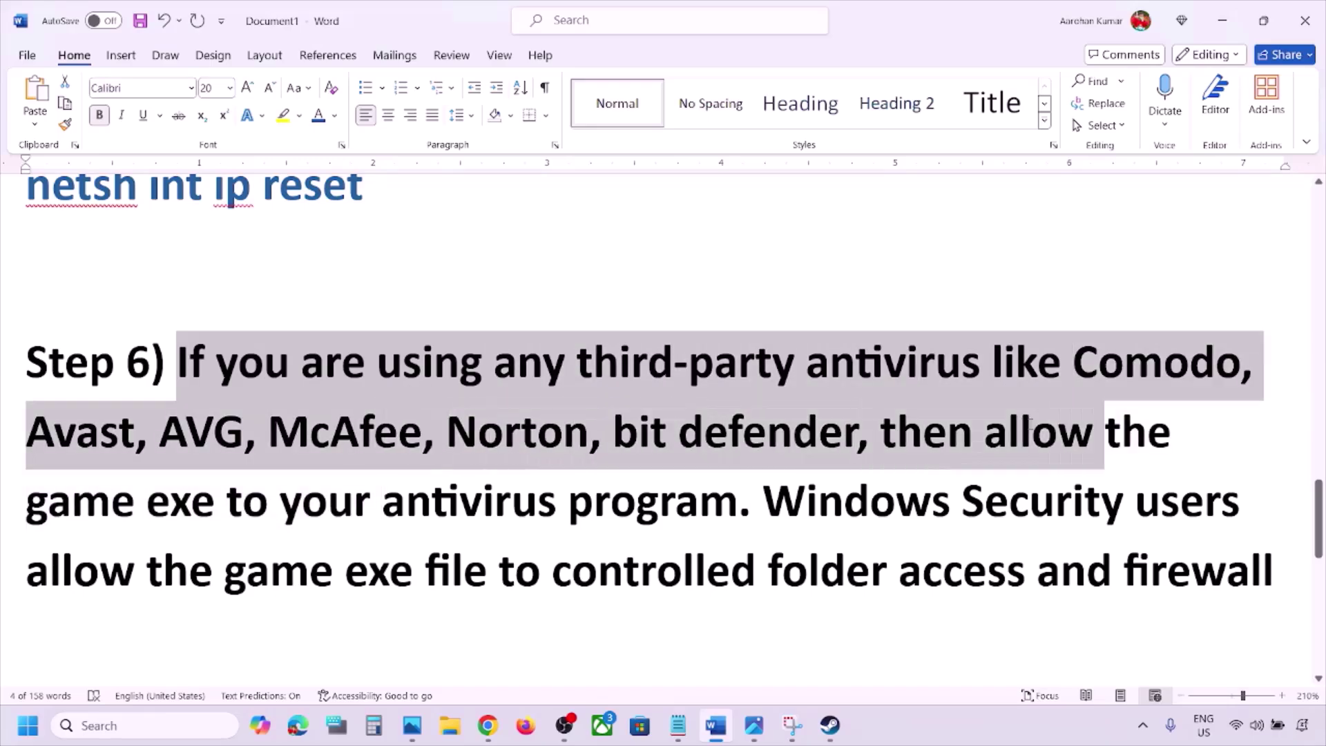
pyautogui.doubleClick(1034, 432)
pyautogui.moveTo(883, 434); pyautogui.dragTo(729, 491)
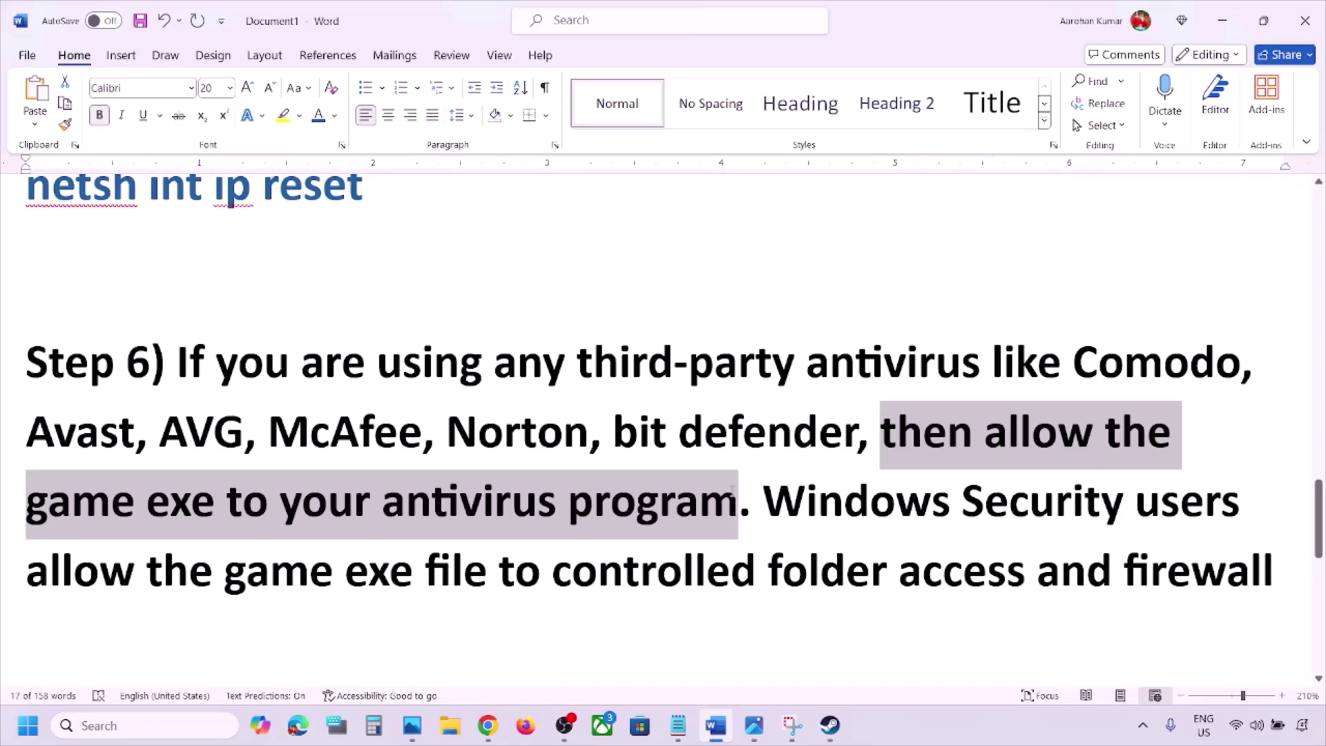
pyautogui.moveTo(732, 489); pyautogui.dragTo(892, 560)
pyautogui.moveTo(1039, 577); pyautogui.dragTo(1272, 574)
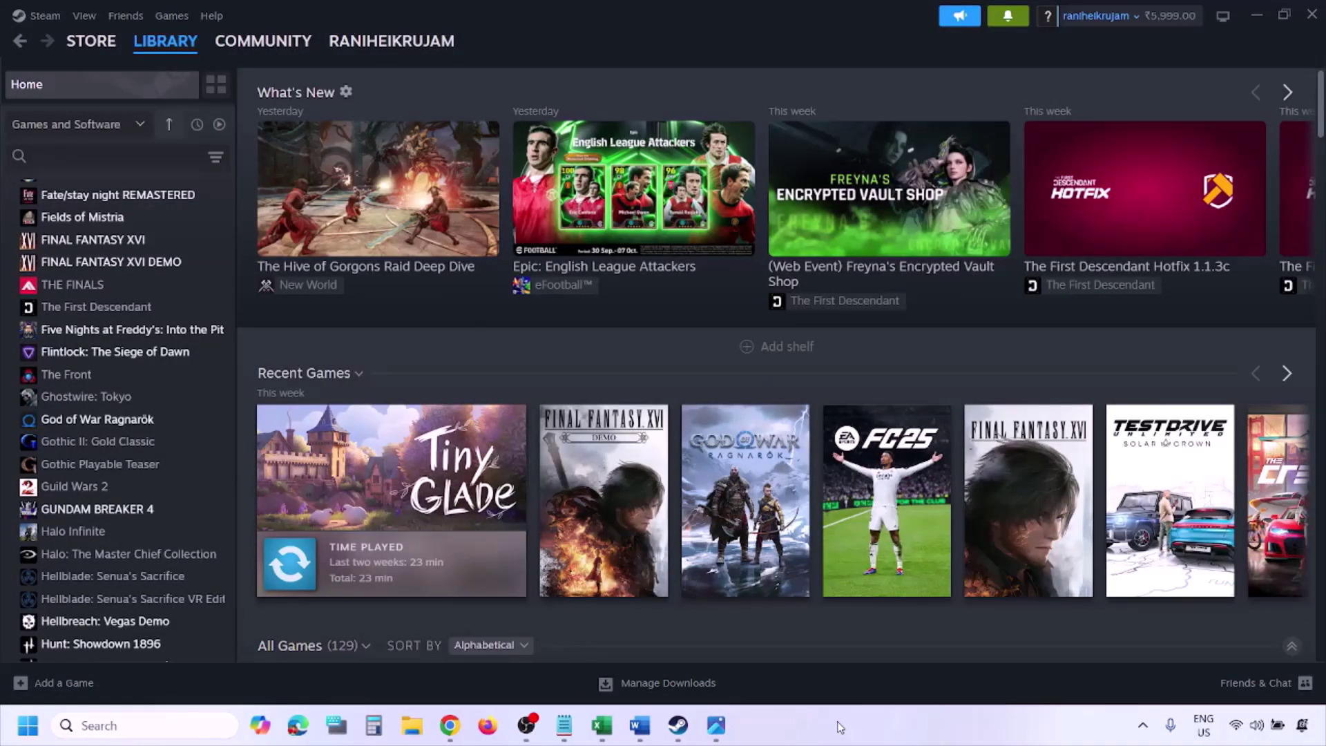
# Open Windows Security's ransomware protection from the Privacy & security settings and display the apps allowed through Controlled folder access.
pyautogui.press('super+i')
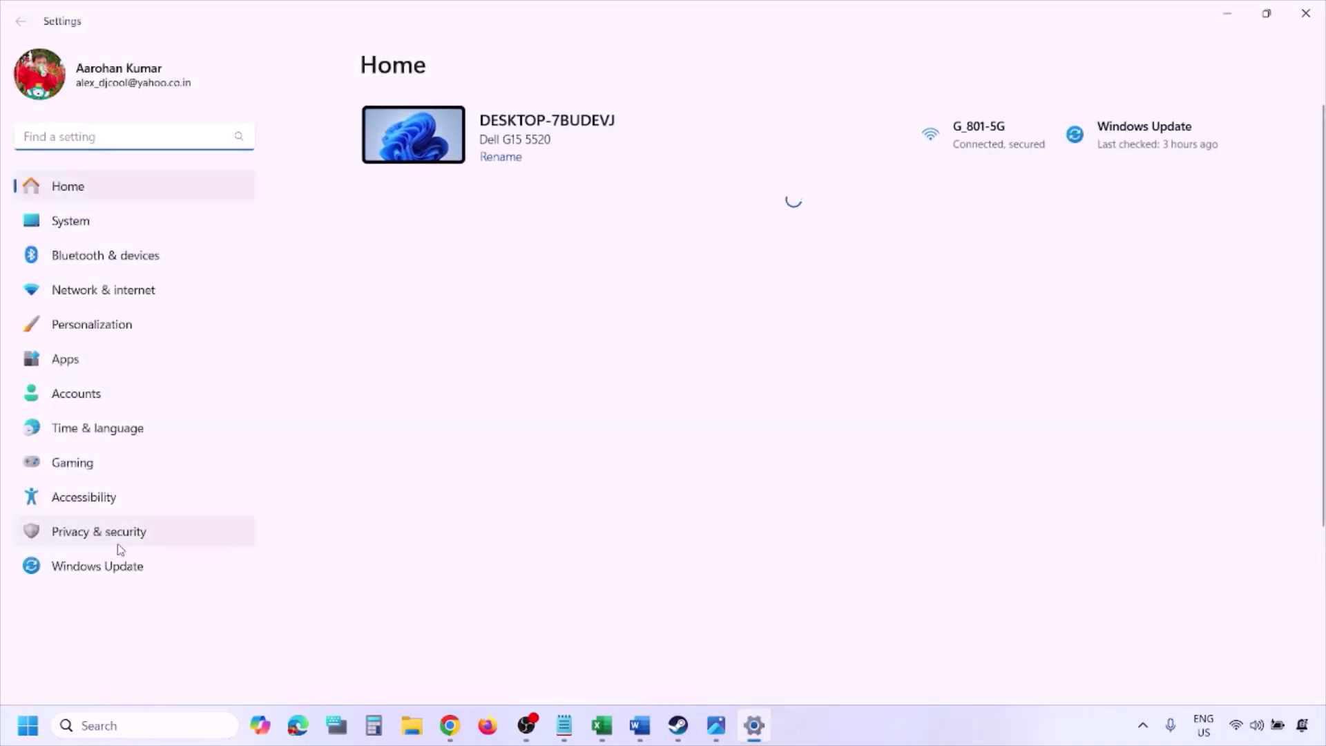
pyautogui.click(136, 538)
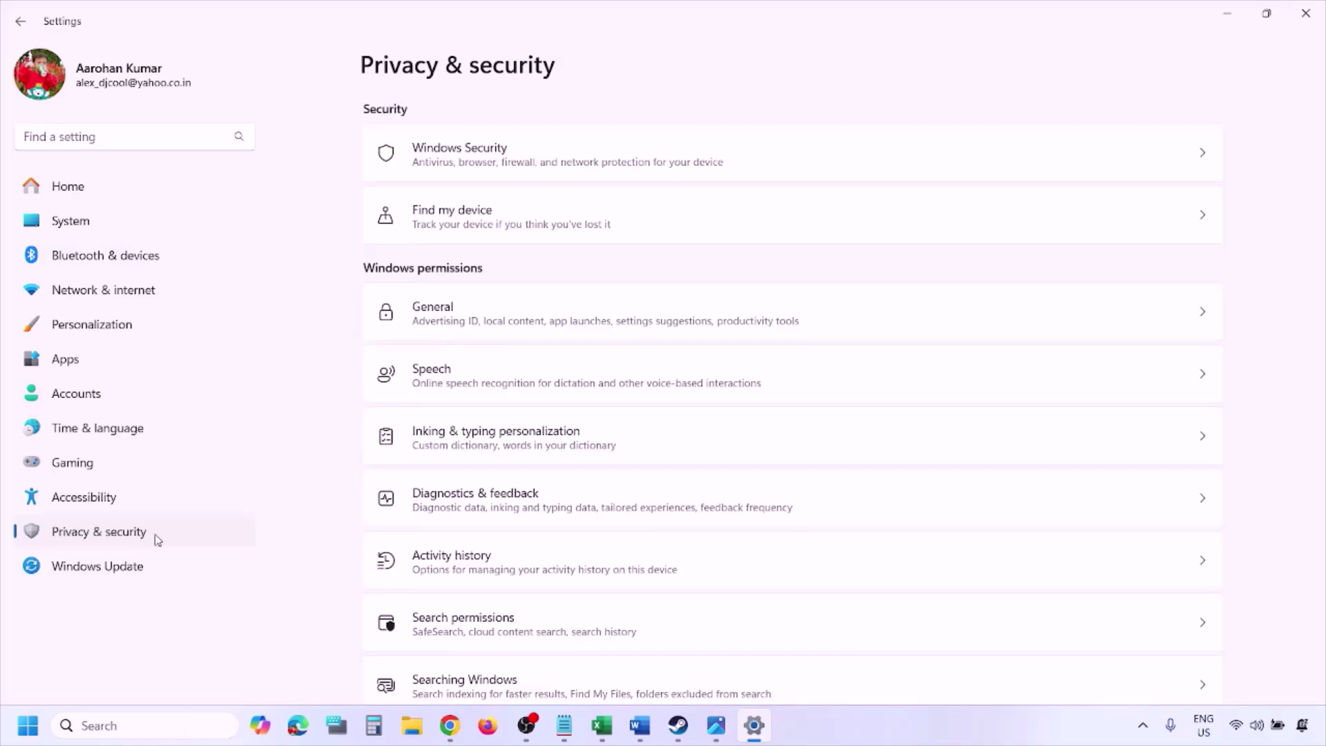
pyautogui.click(479, 164)
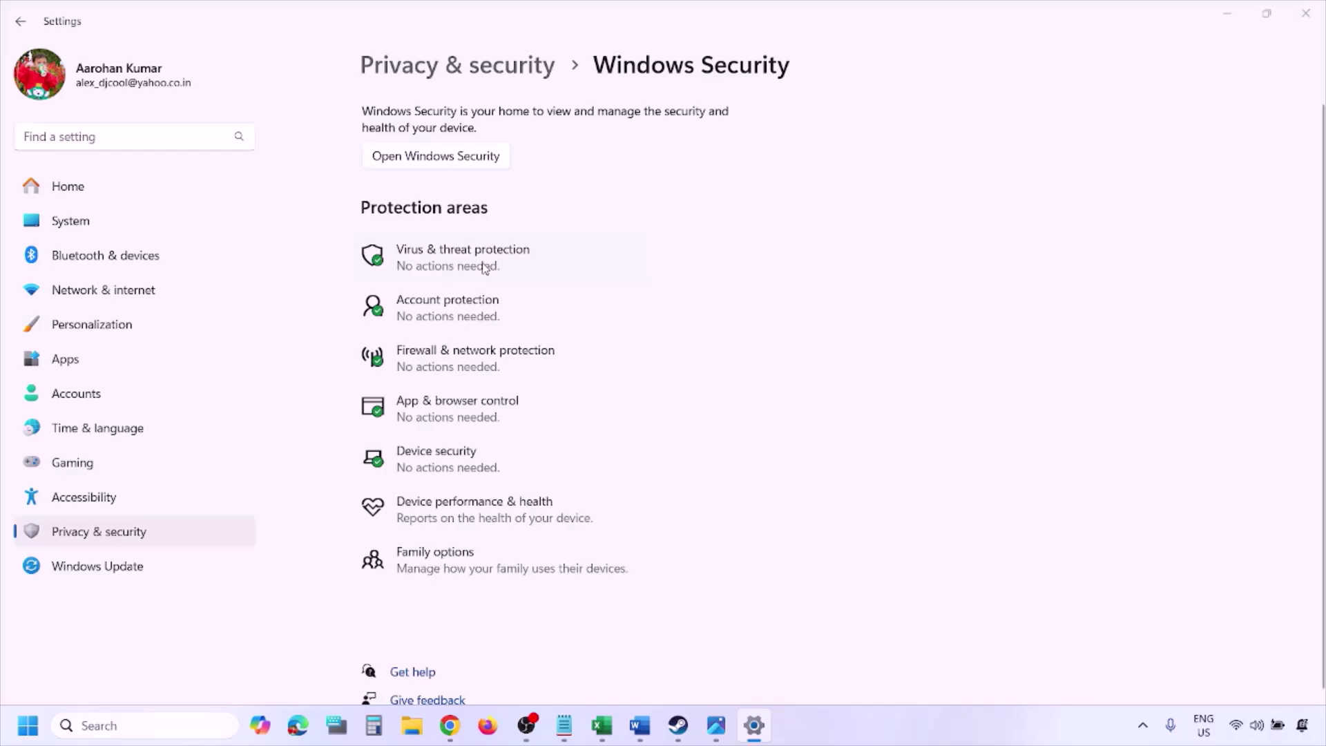
pyautogui.click(484, 268)
pyautogui.scroll(-3, 505, 480)
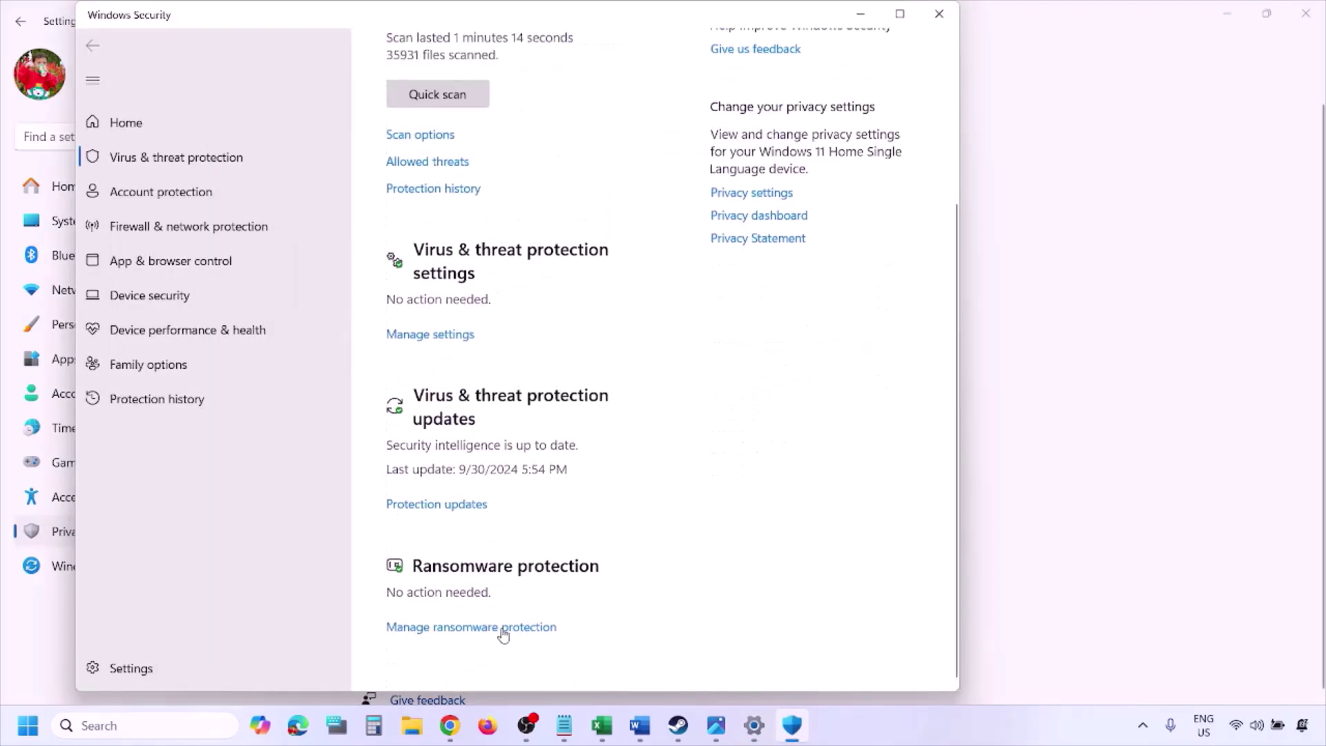
pyautogui.click(486, 627)
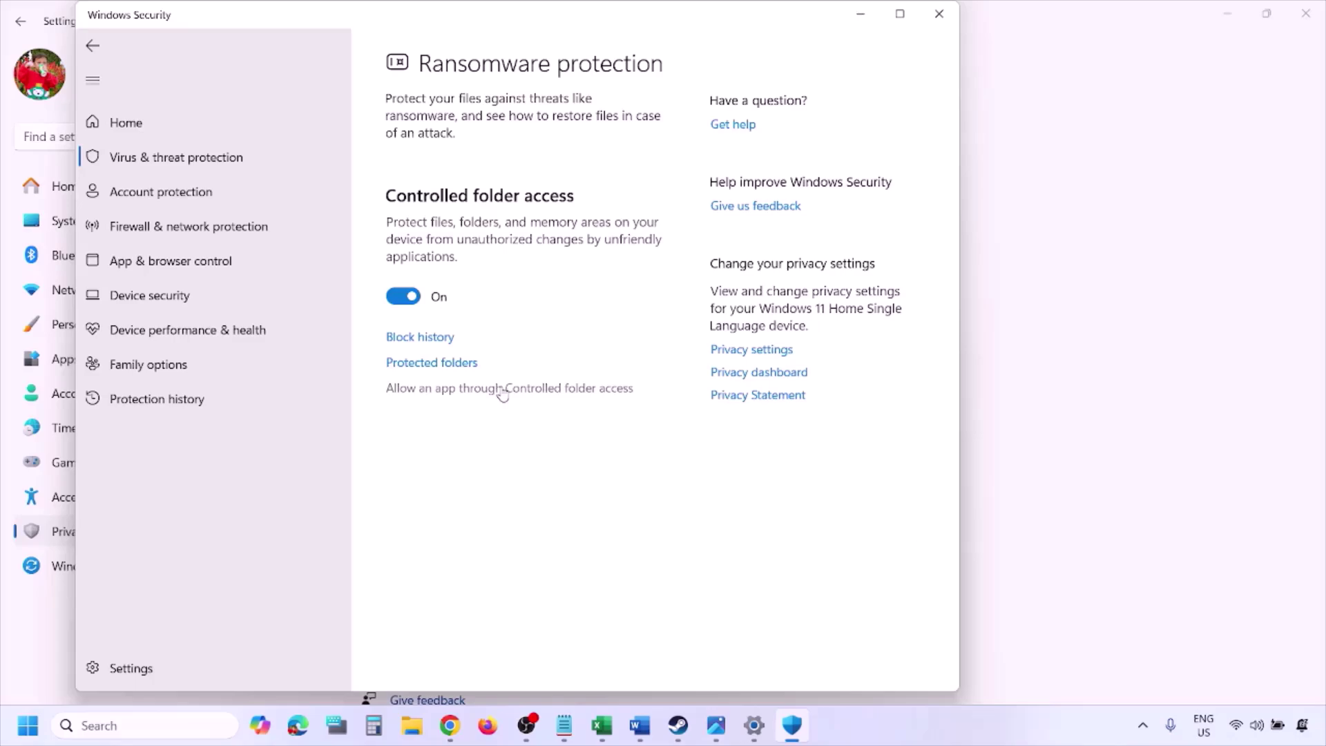
pyautogui.click(502, 389)
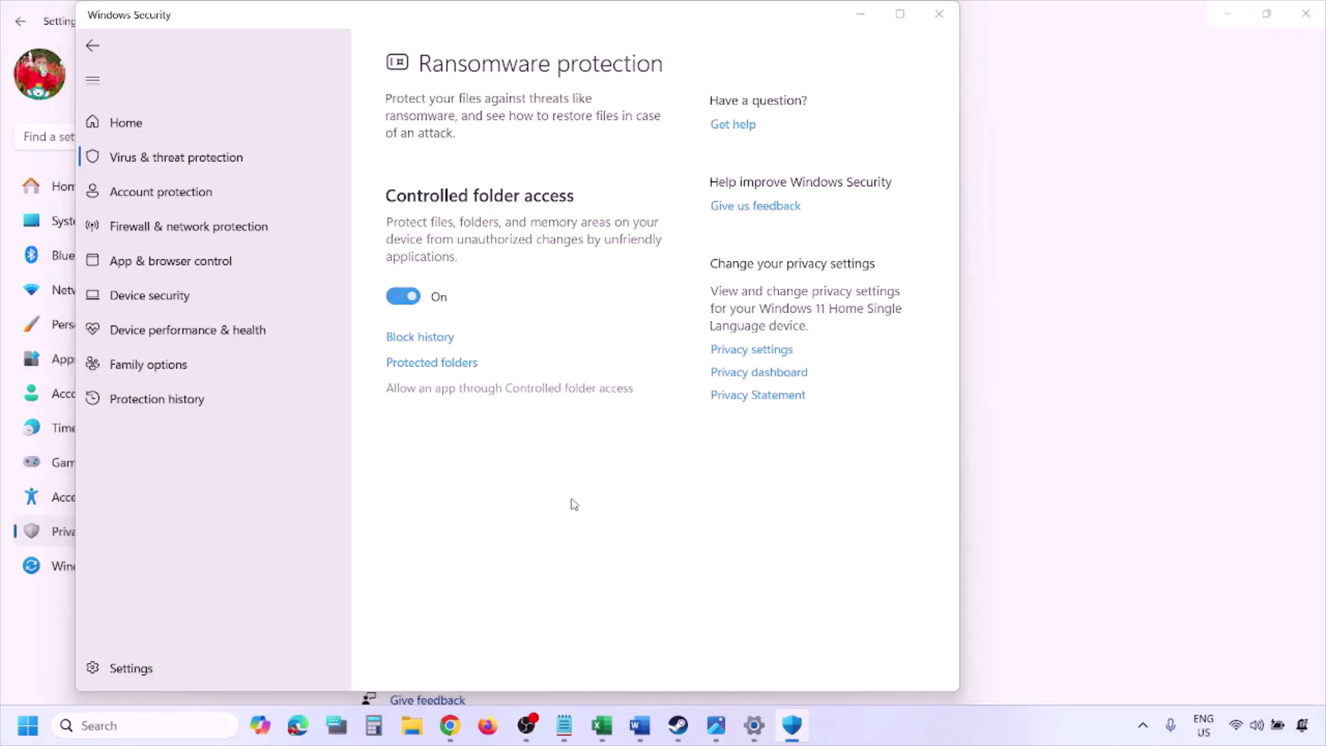
pyautogui.scroll(-5, 509, 237)
pyautogui.scroll(5, 493, 228)
pyautogui.scroll(-1, 493, 225)
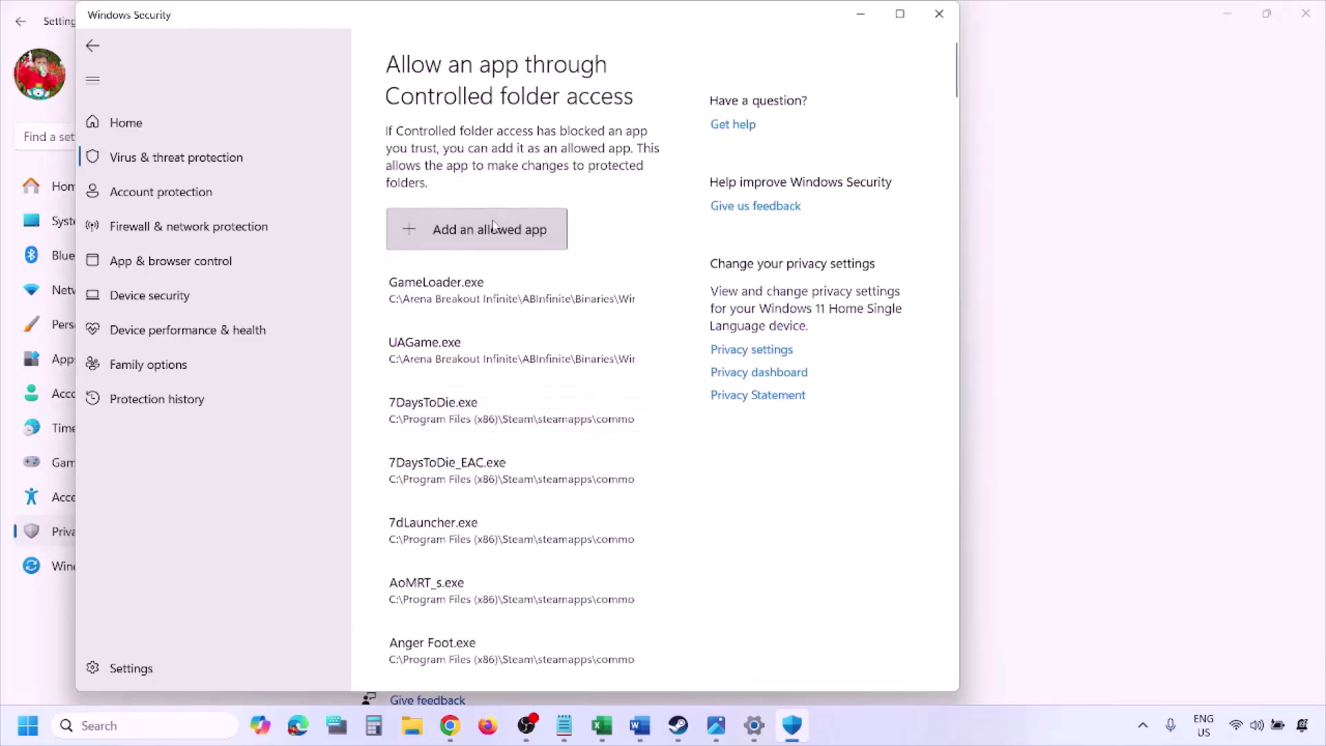
# Try to add an allowed app by browsing to C:\Program Files (x86)\Steam\steamapps, and cancel the file selection.
pyautogui.click(493, 228)
pyautogui.click(499, 302)
pyautogui.click(147, 368)
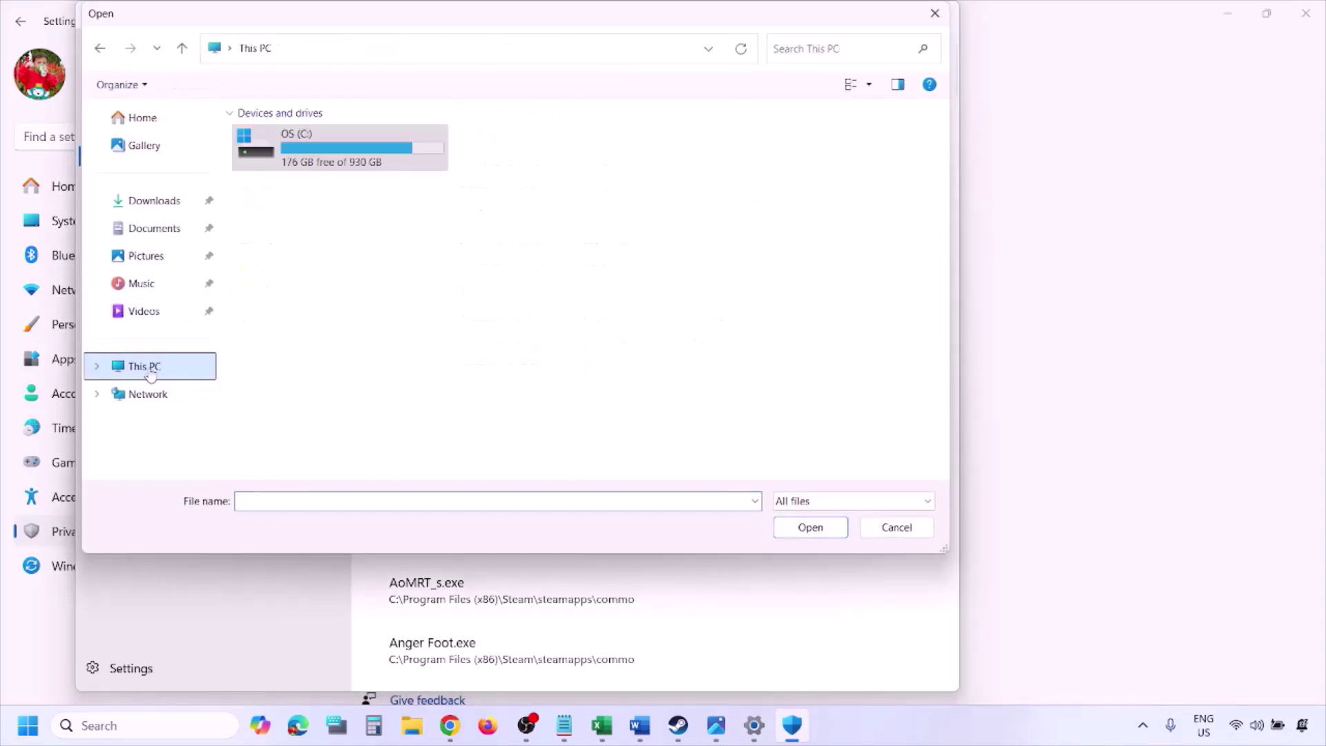
pyautogui.click(344, 158)
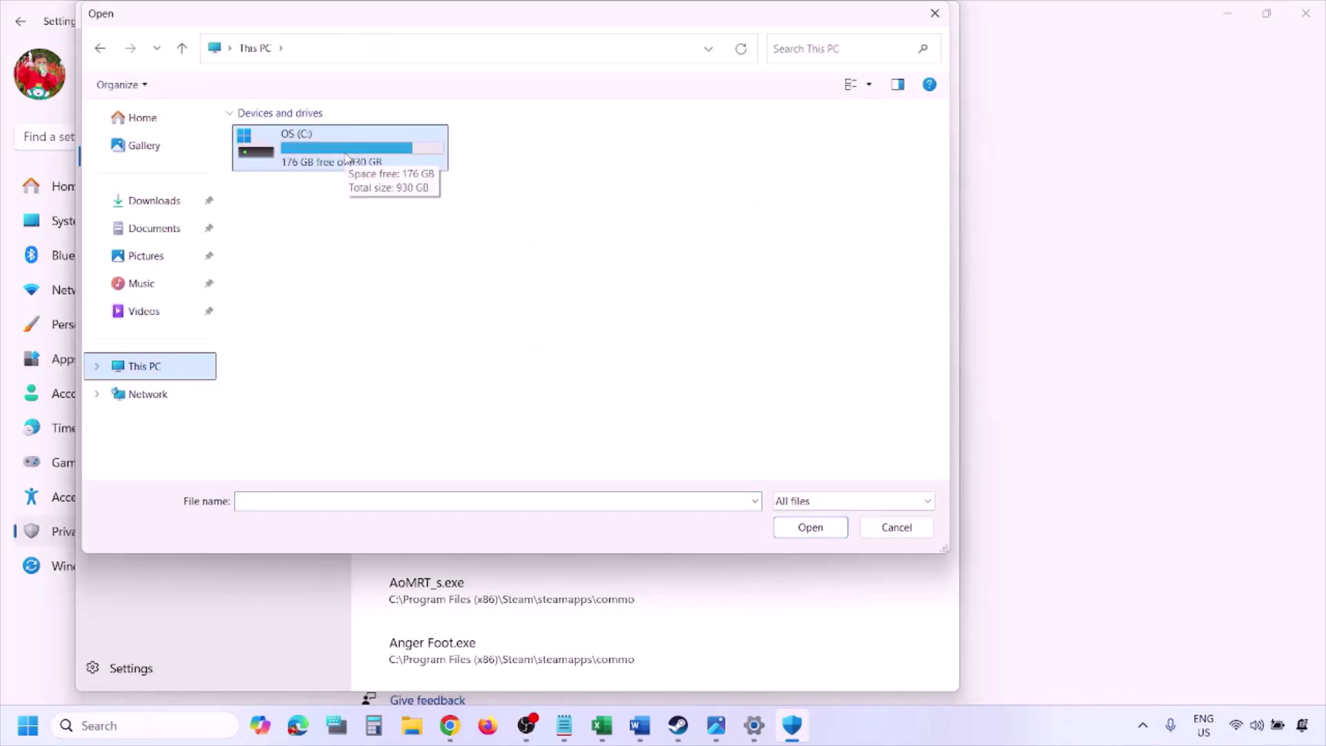
pyautogui.doubleClick(345, 157)
pyautogui.scroll(-3, 345, 158)
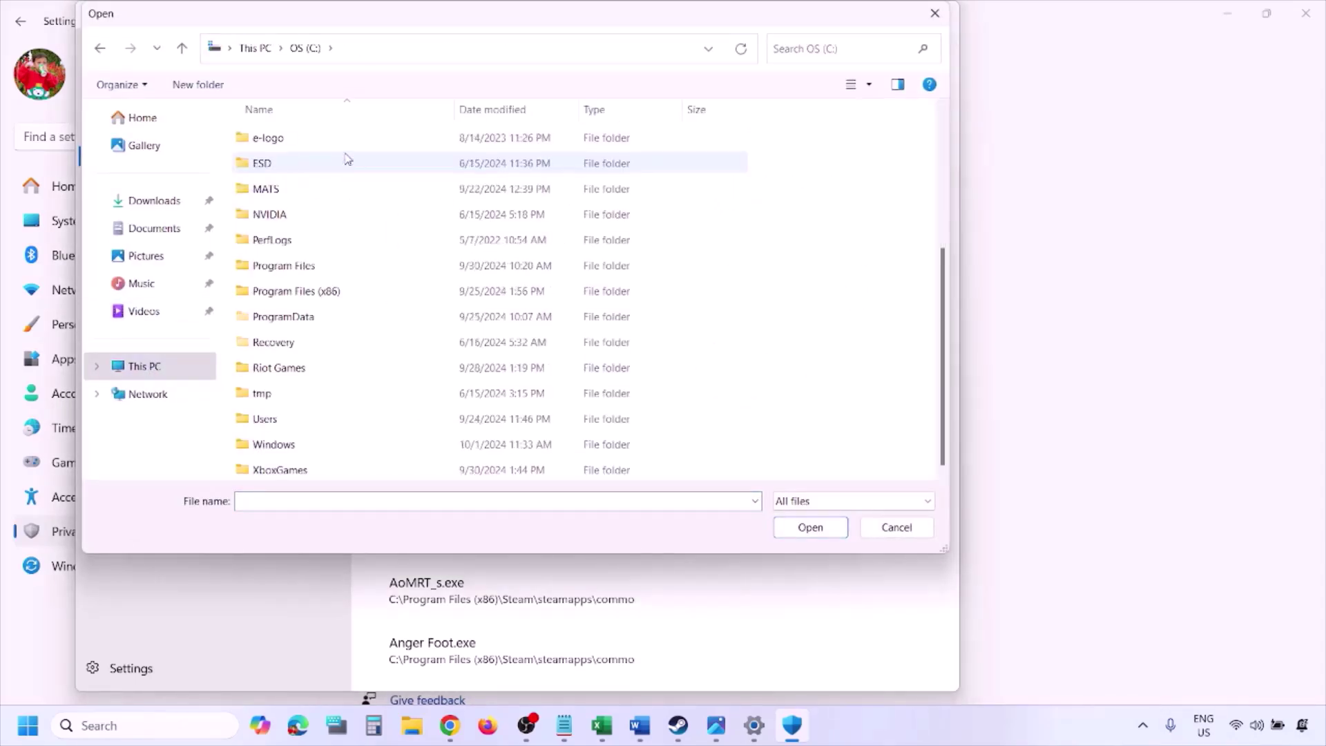
pyautogui.doubleClick(332, 290)
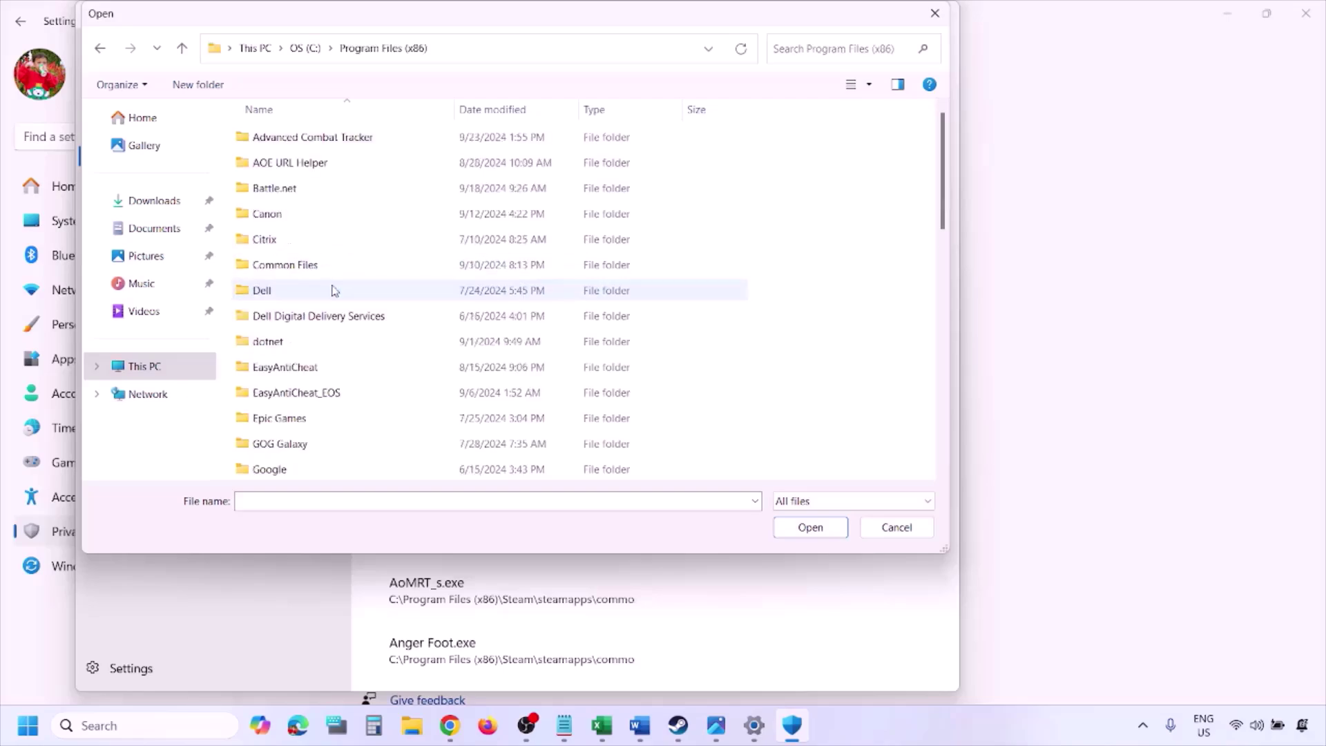
pyautogui.scroll(-4, 333, 291)
pyautogui.scroll(-4, 333, 290)
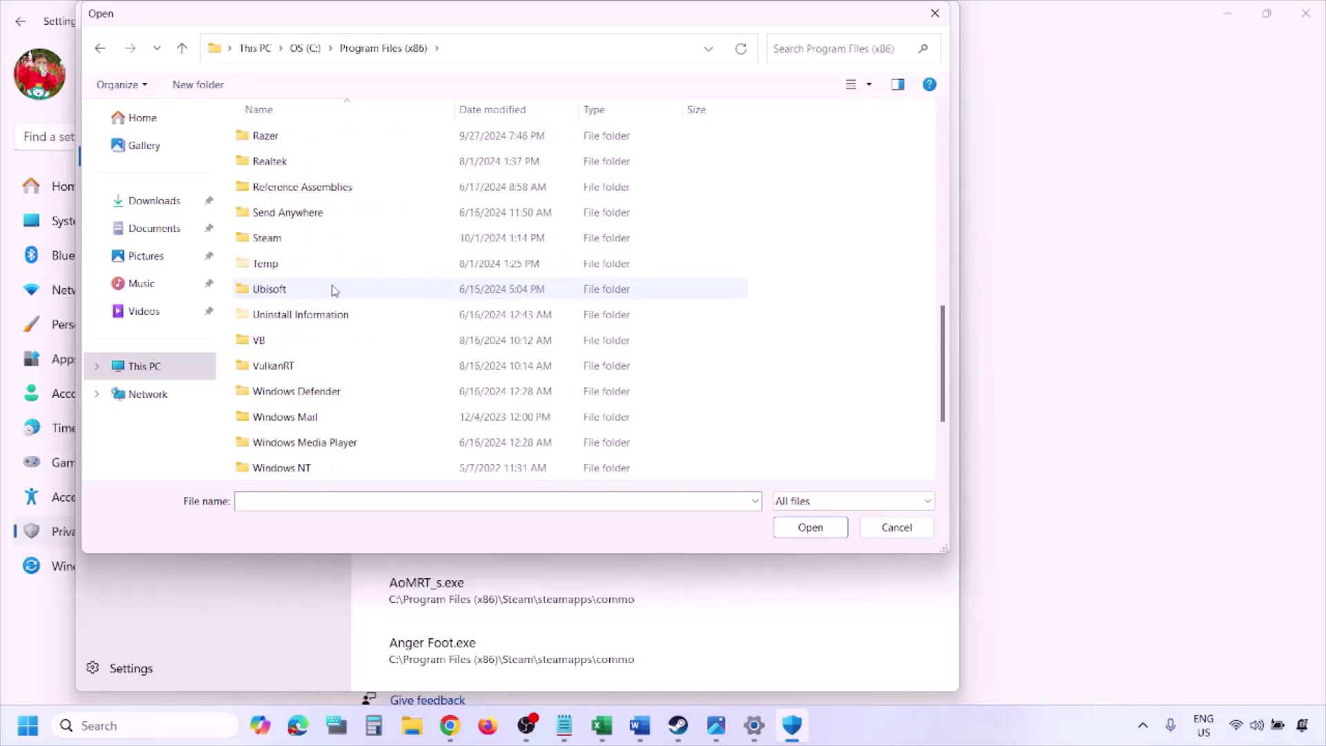
pyautogui.doubleClick(296, 237)
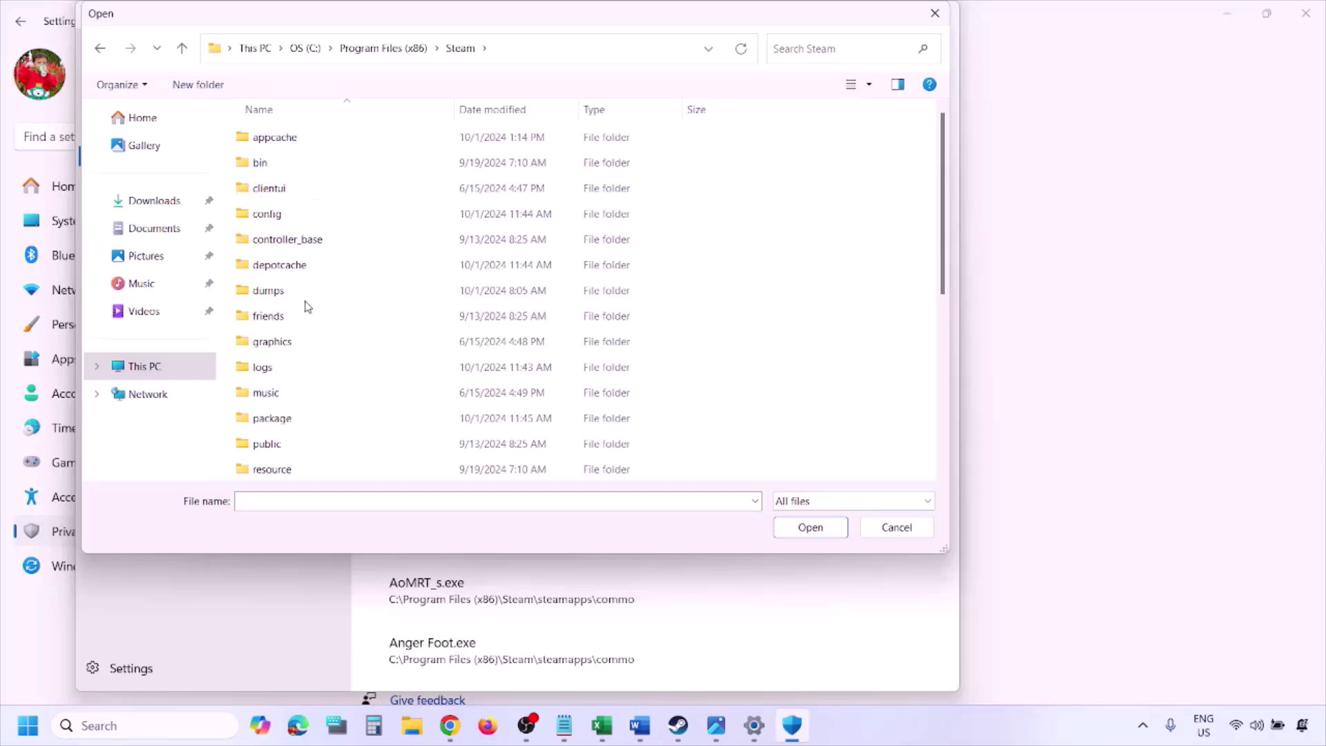
pyautogui.scroll(-4, 307, 300)
pyautogui.click(304, 267)
pyautogui.doubleClick(304, 268)
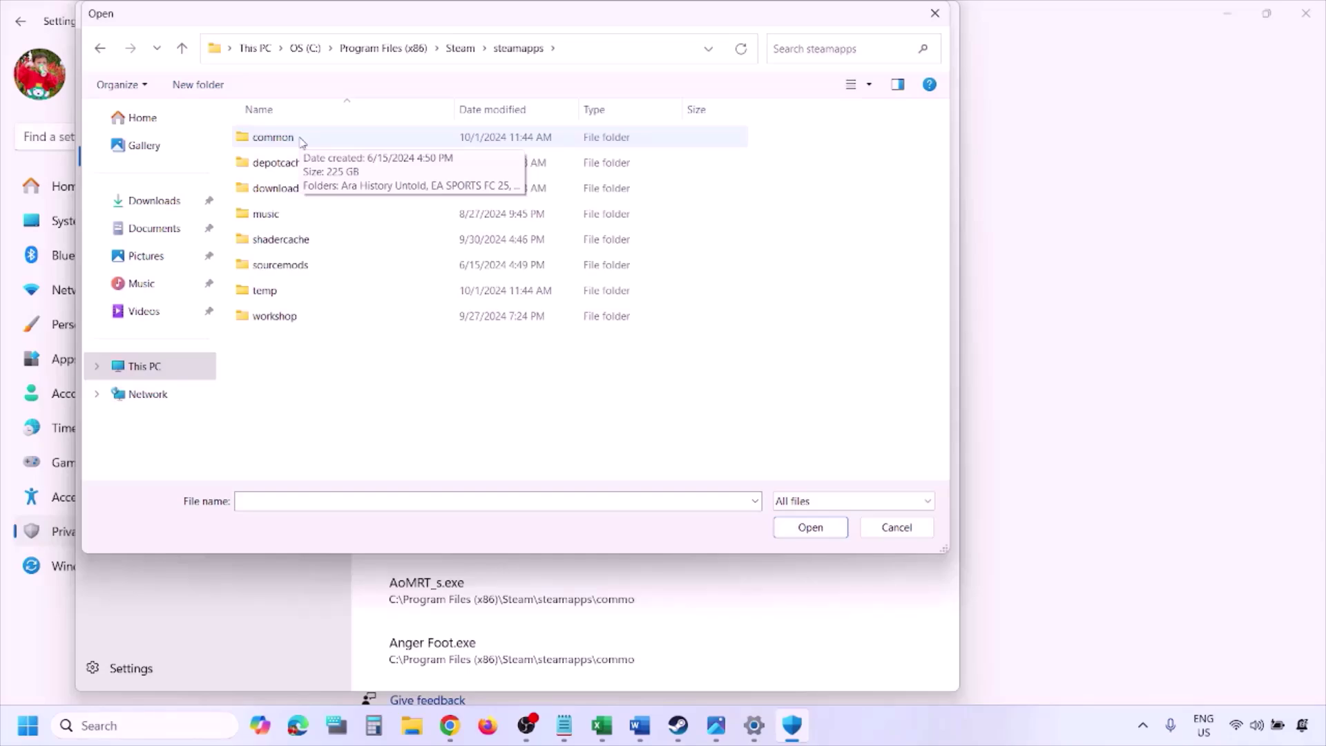
pyautogui.click(896, 527)
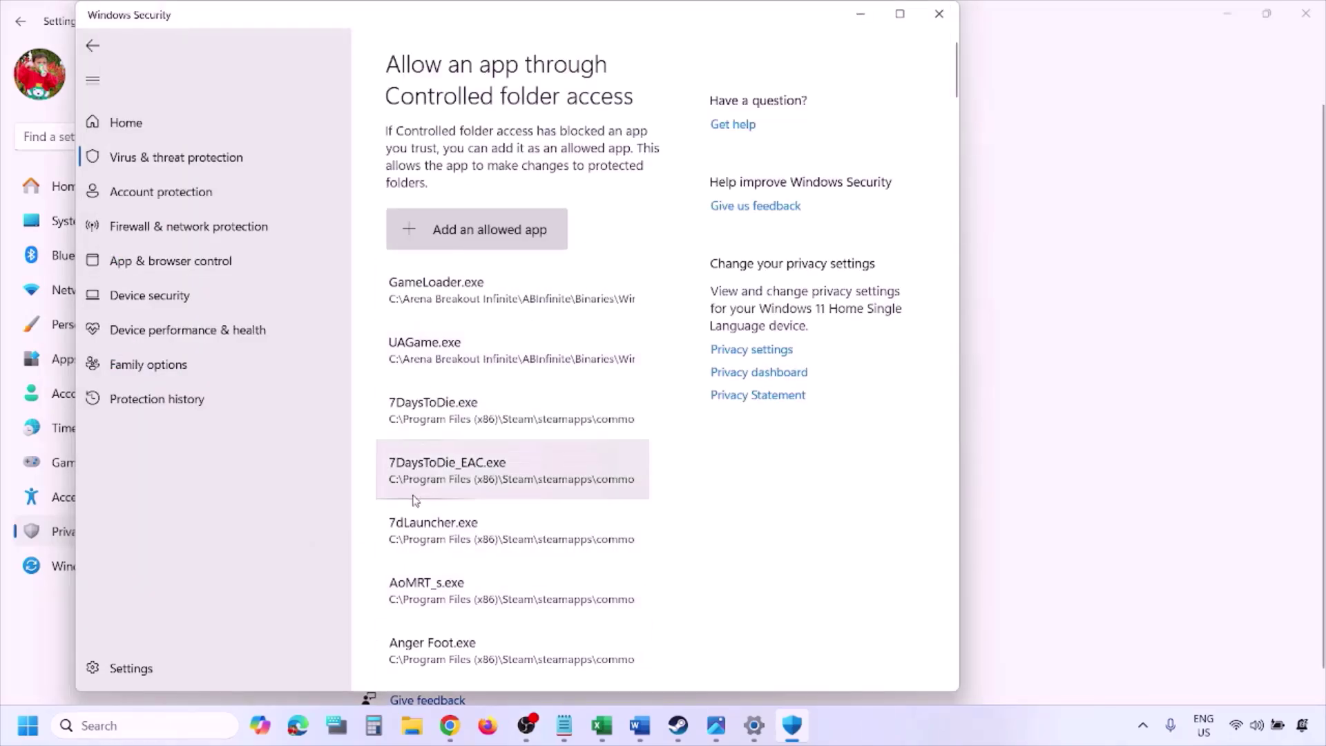
# Open Windows Defender Firewall's allowed apps list through Control Panel and unlock its settings for changes.
pyautogui.click(137, 725)
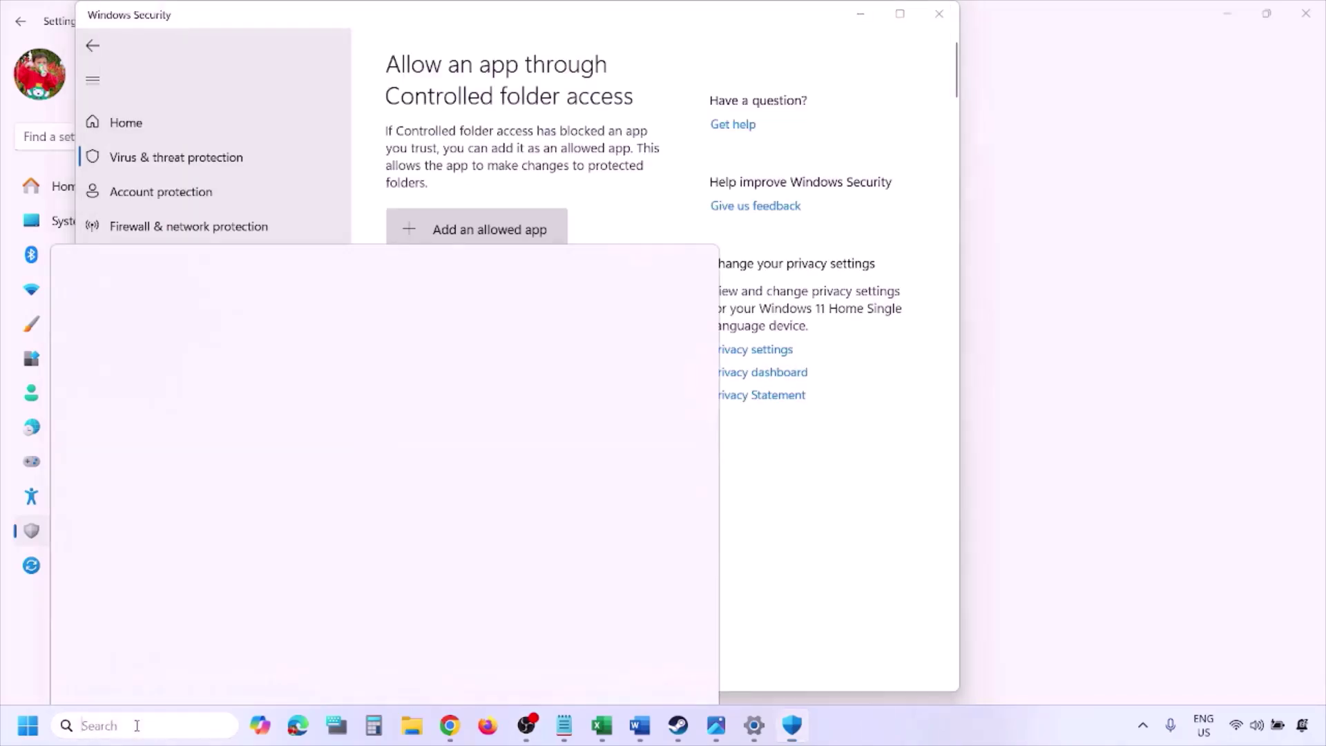
pyautogui.write('ontrol')
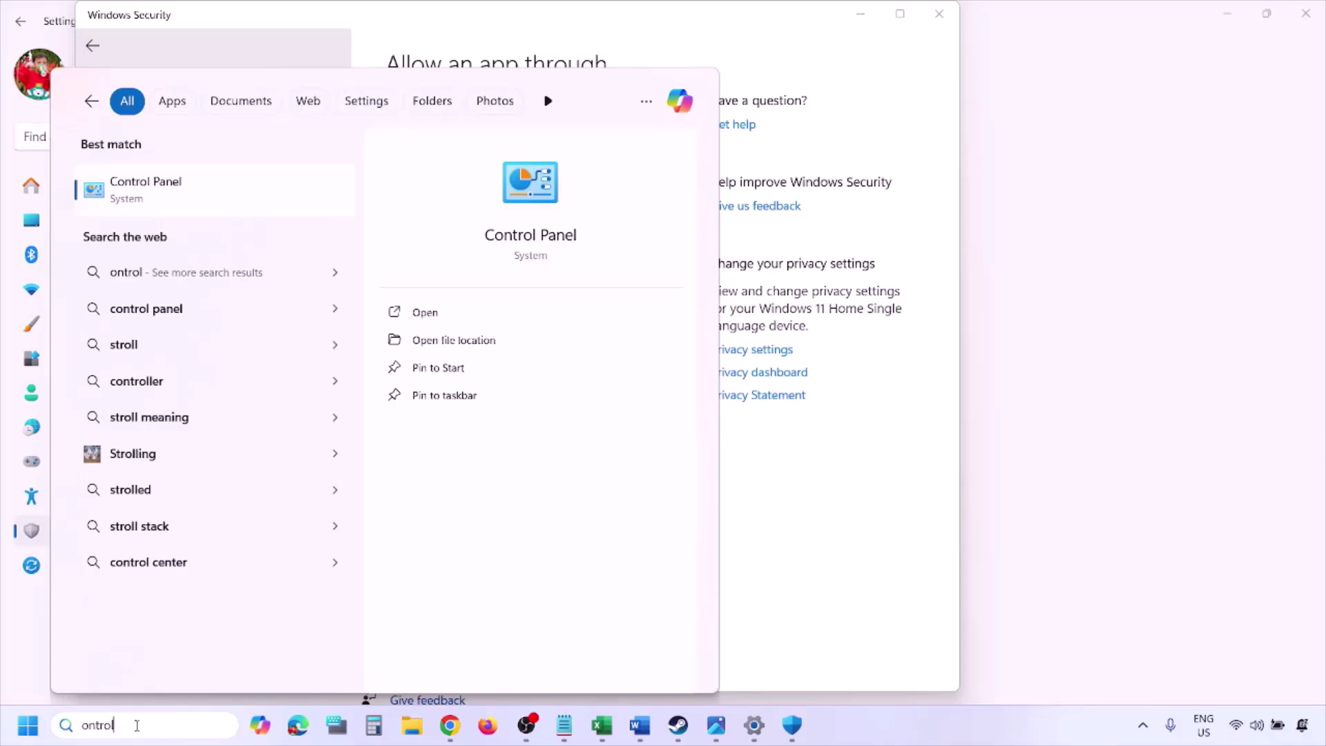
pyautogui.press('Return')
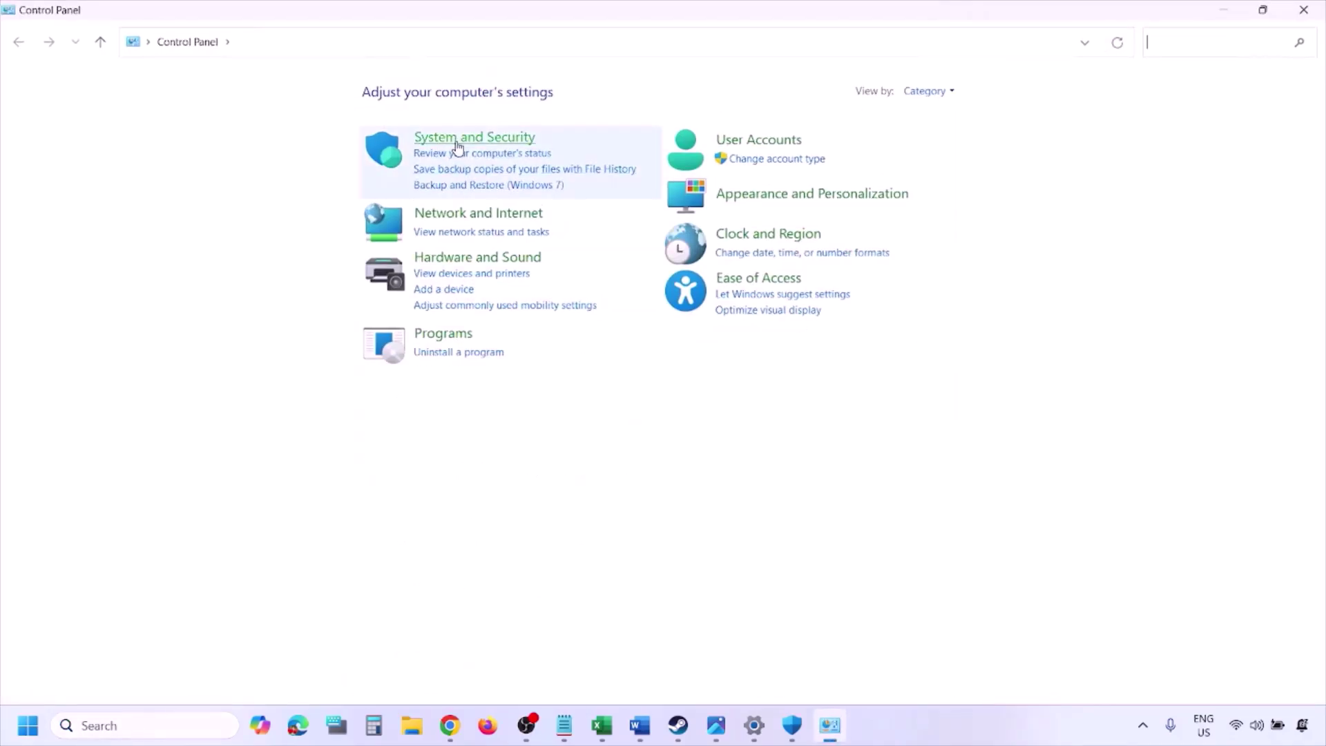
pyautogui.click(456, 139)
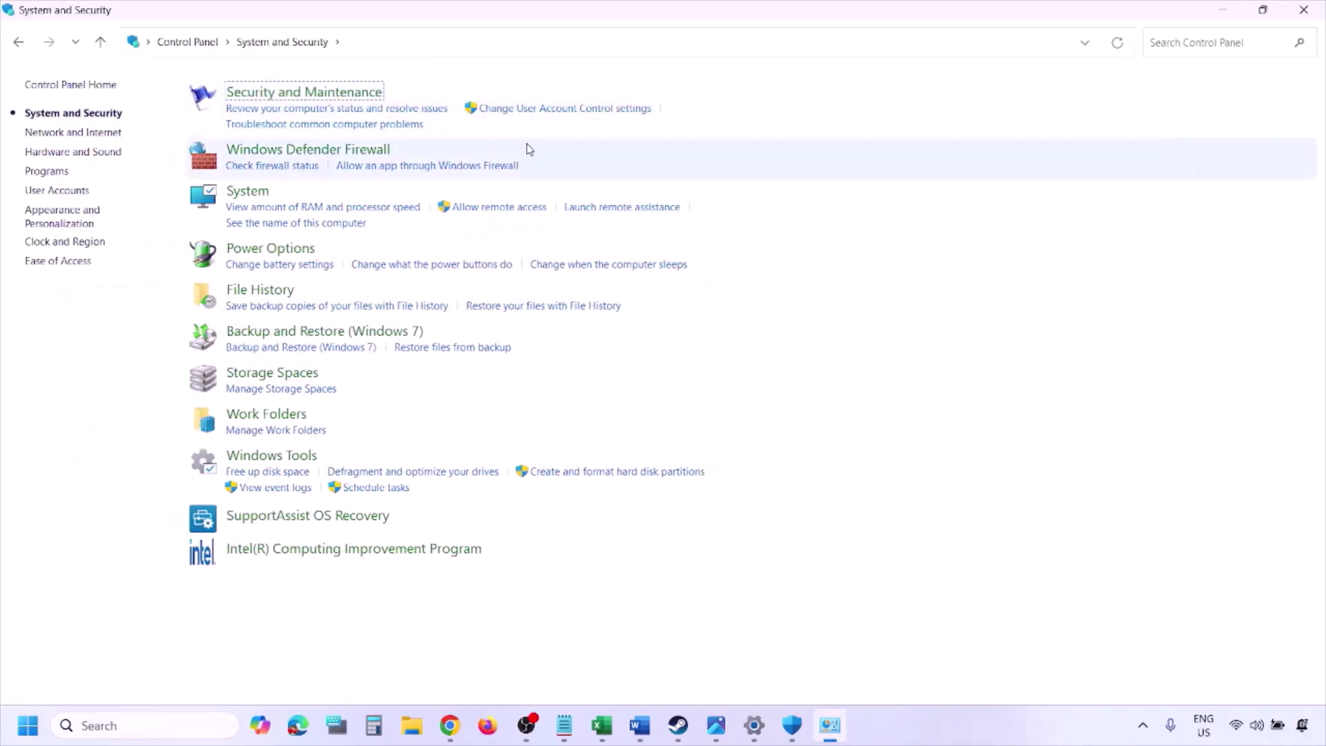
pyautogui.click(357, 150)
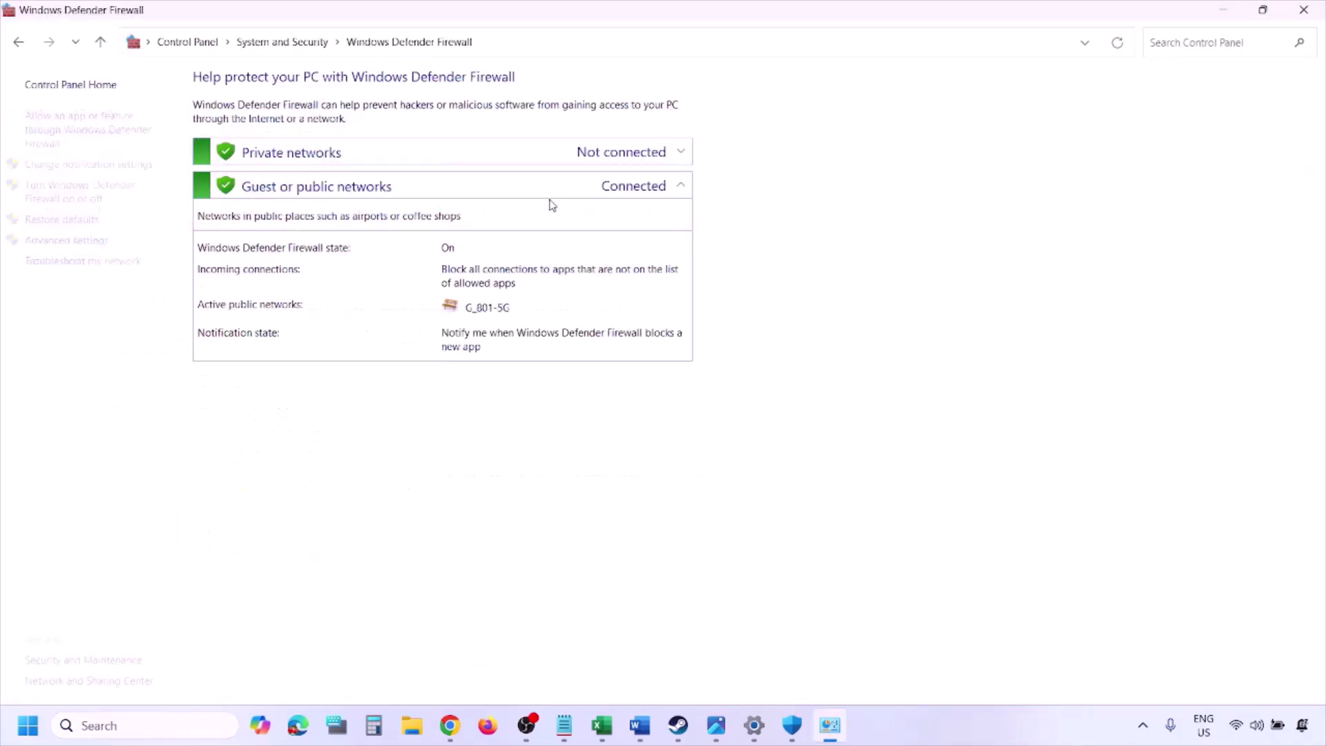
pyautogui.click(91, 128)
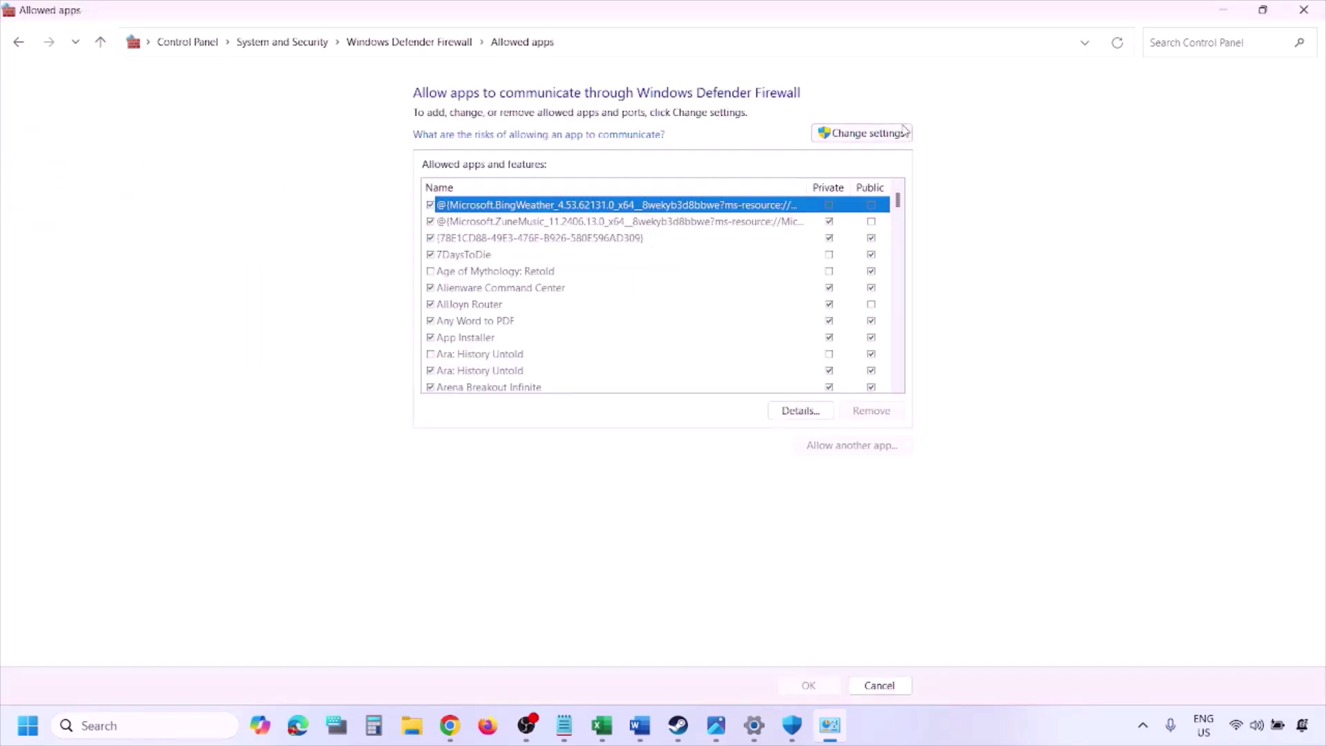
pyautogui.click(891, 131)
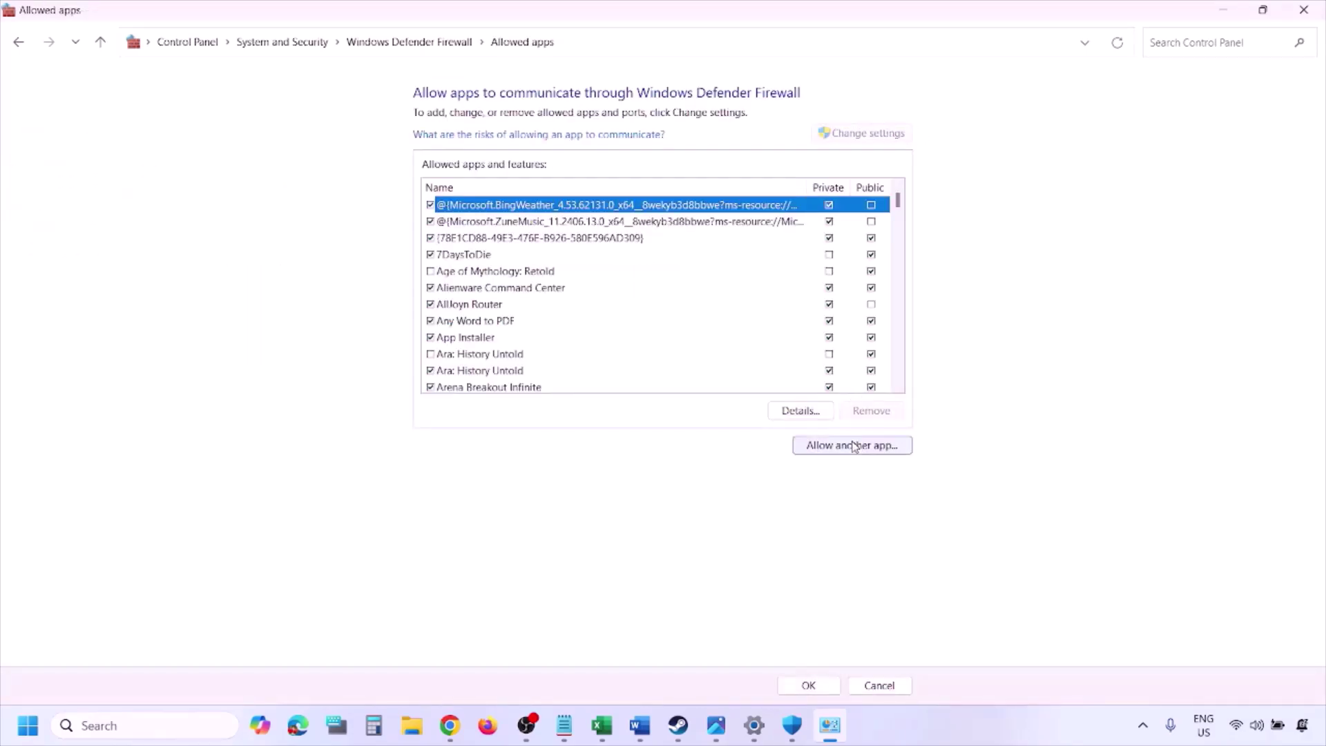
# Try to allow another app through the firewall by browsing This PC for its executable, and close the allowed apps window.
pyautogui.click(853, 446)
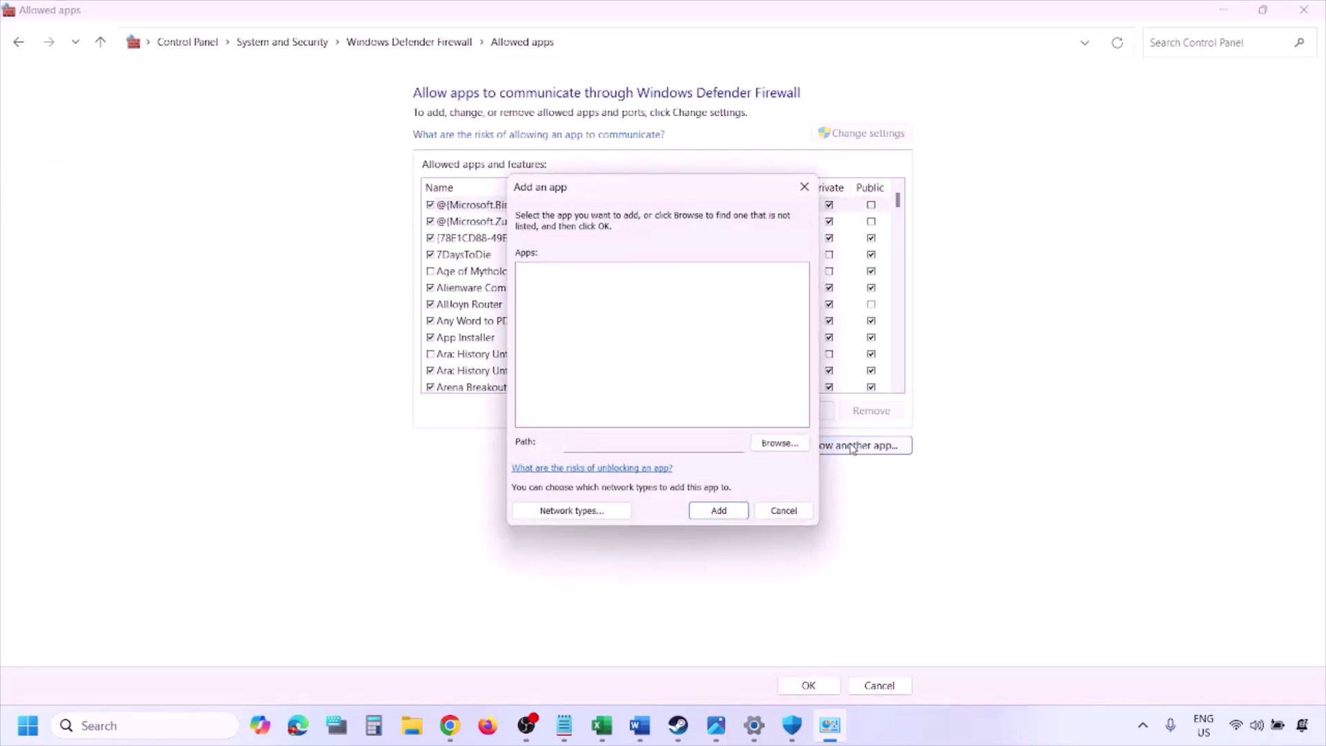
pyautogui.click(780, 443)
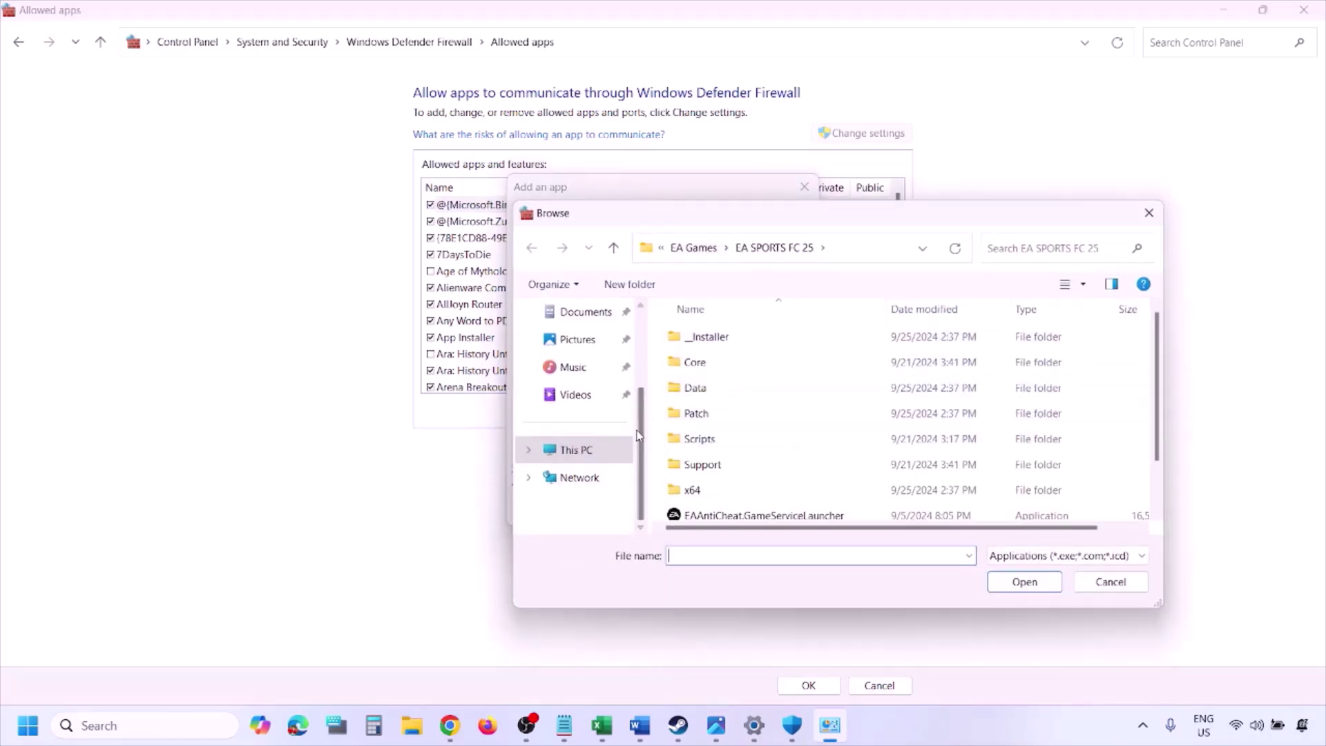
pyautogui.click(607, 456)
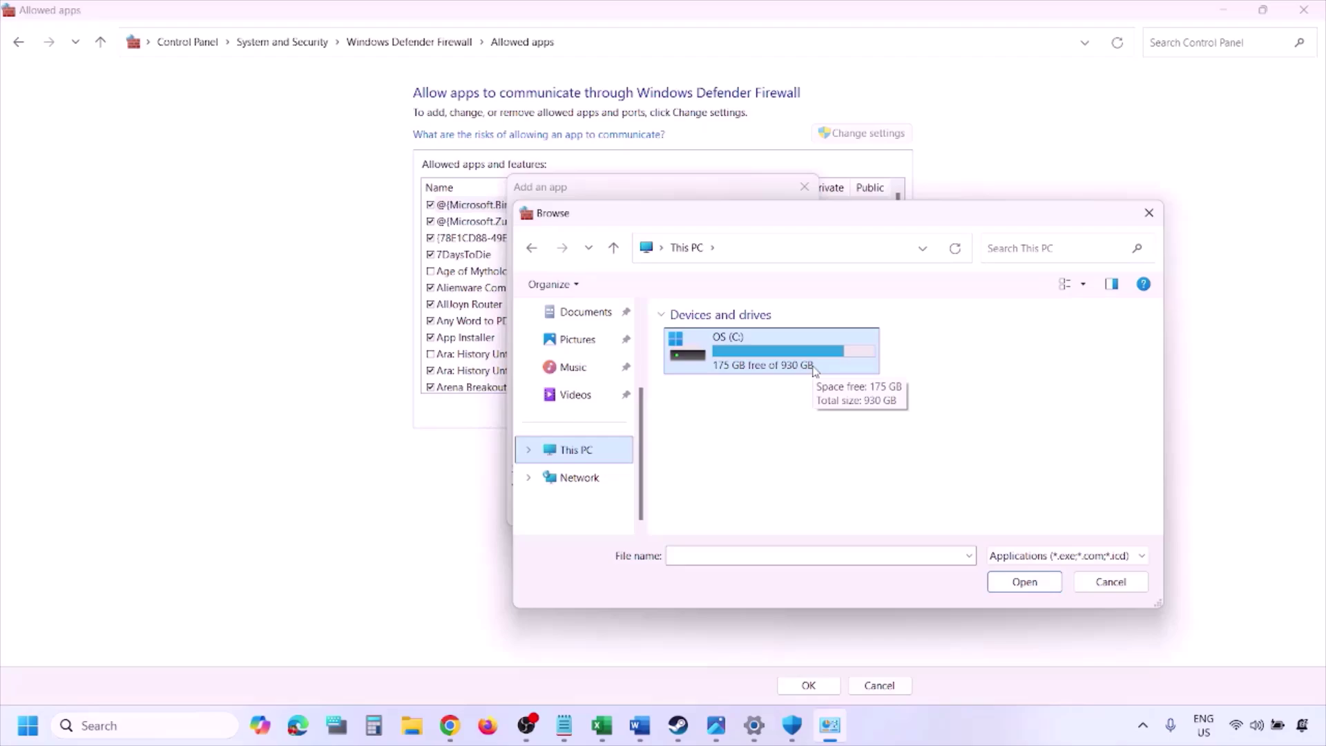
pyautogui.click(1109, 581)
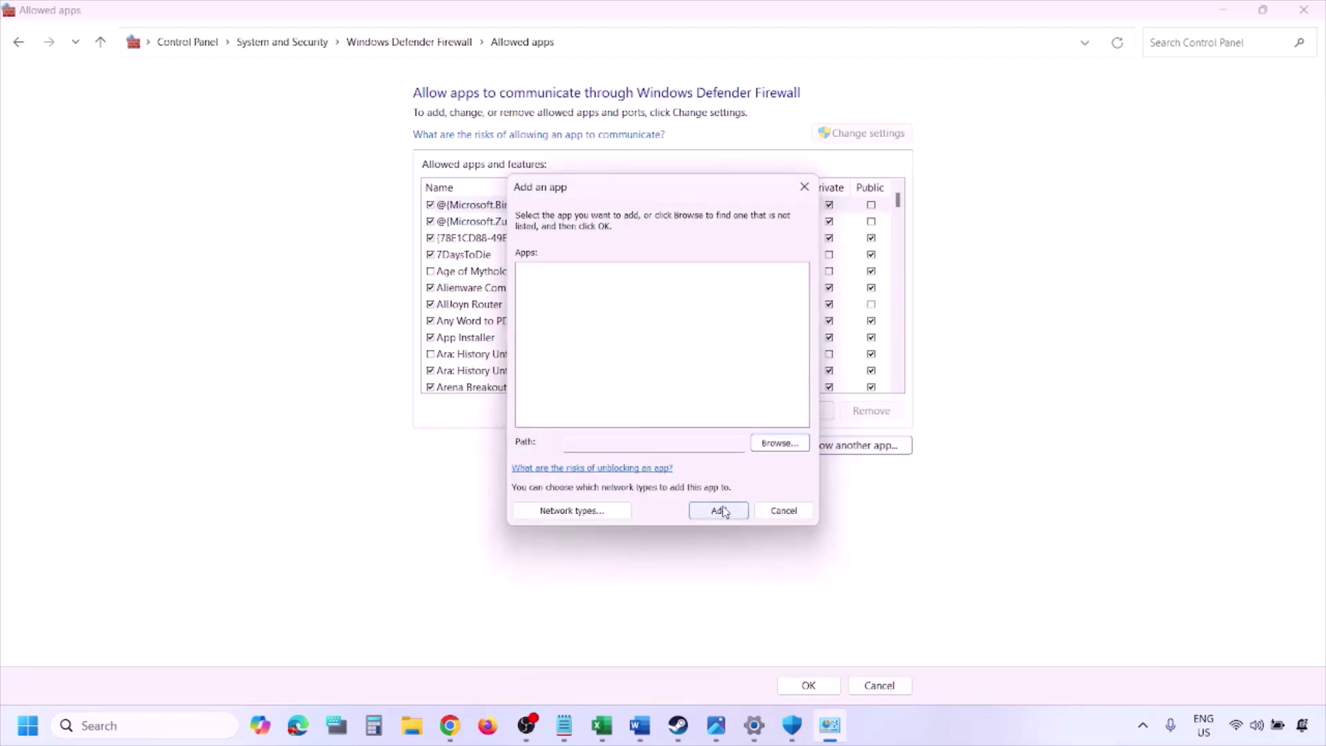
pyautogui.click(774, 514)
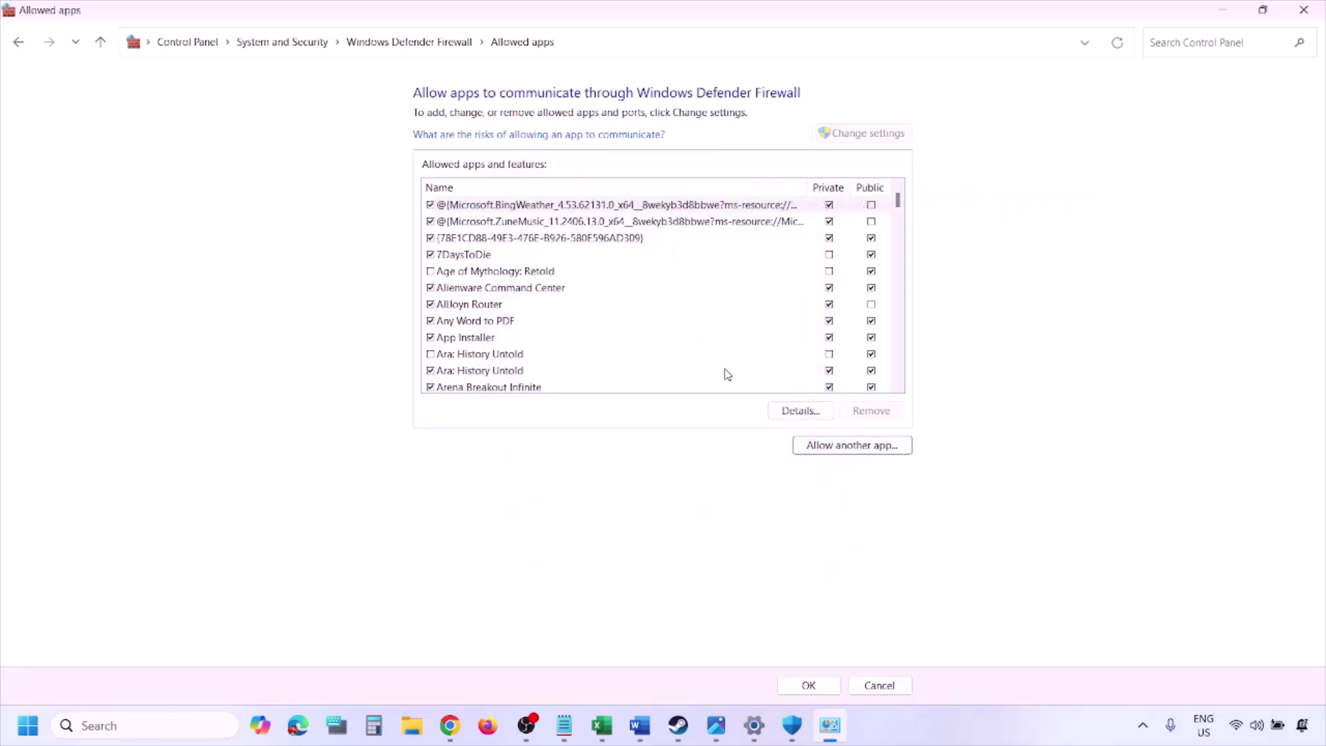
pyautogui.click(1304, 9)
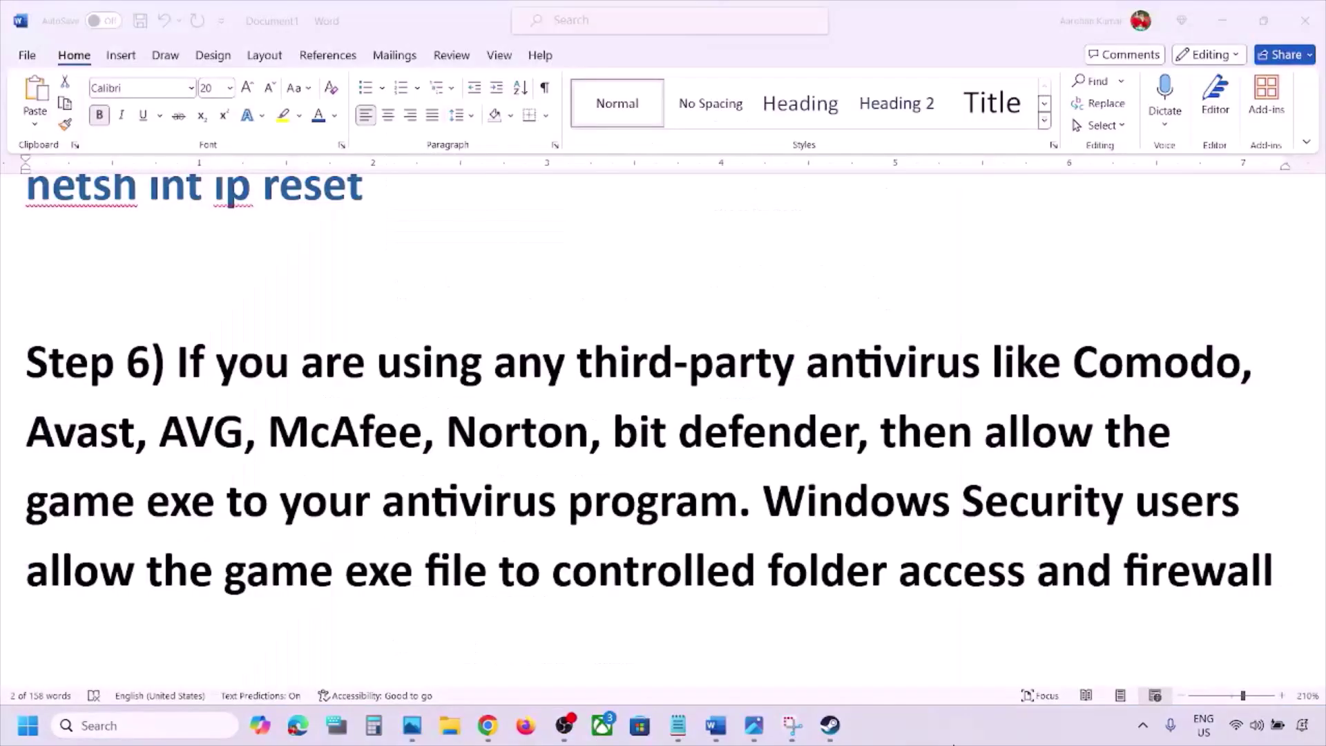
# Go to Step 7 in the Word instructions and open Network and Sharing Center through Control Panel's Network and Internet settings.
pyautogui.scroll(-3, 656, 480)
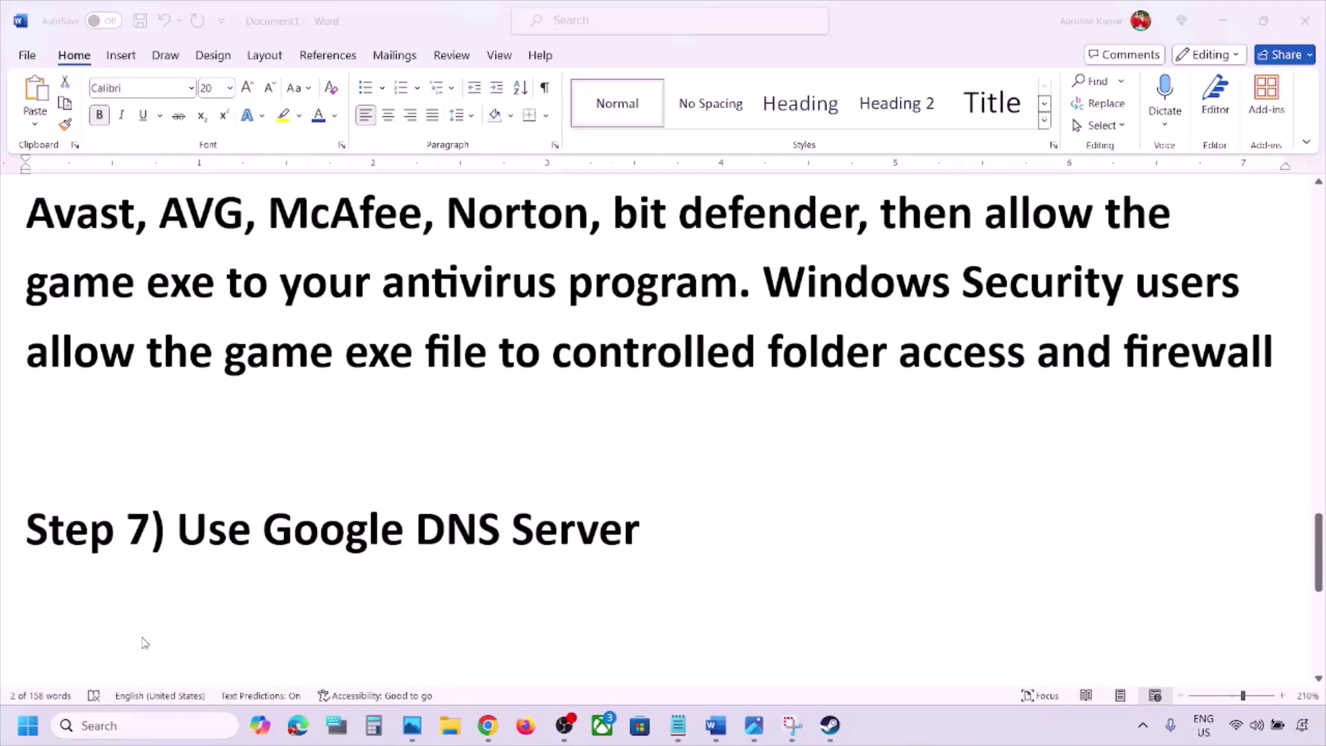
pyautogui.click(83, 725)
pyautogui.write('contro')
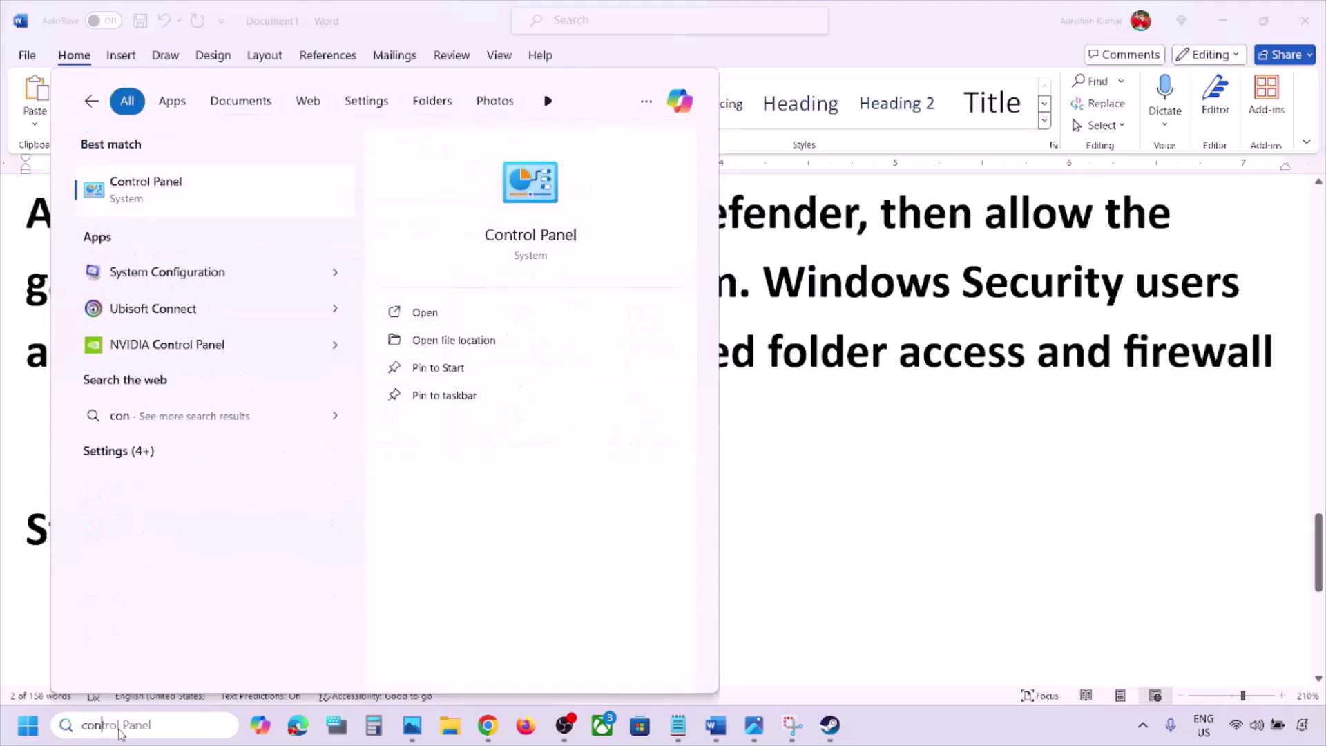
pyautogui.write('l')
pyautogui.press('Return')
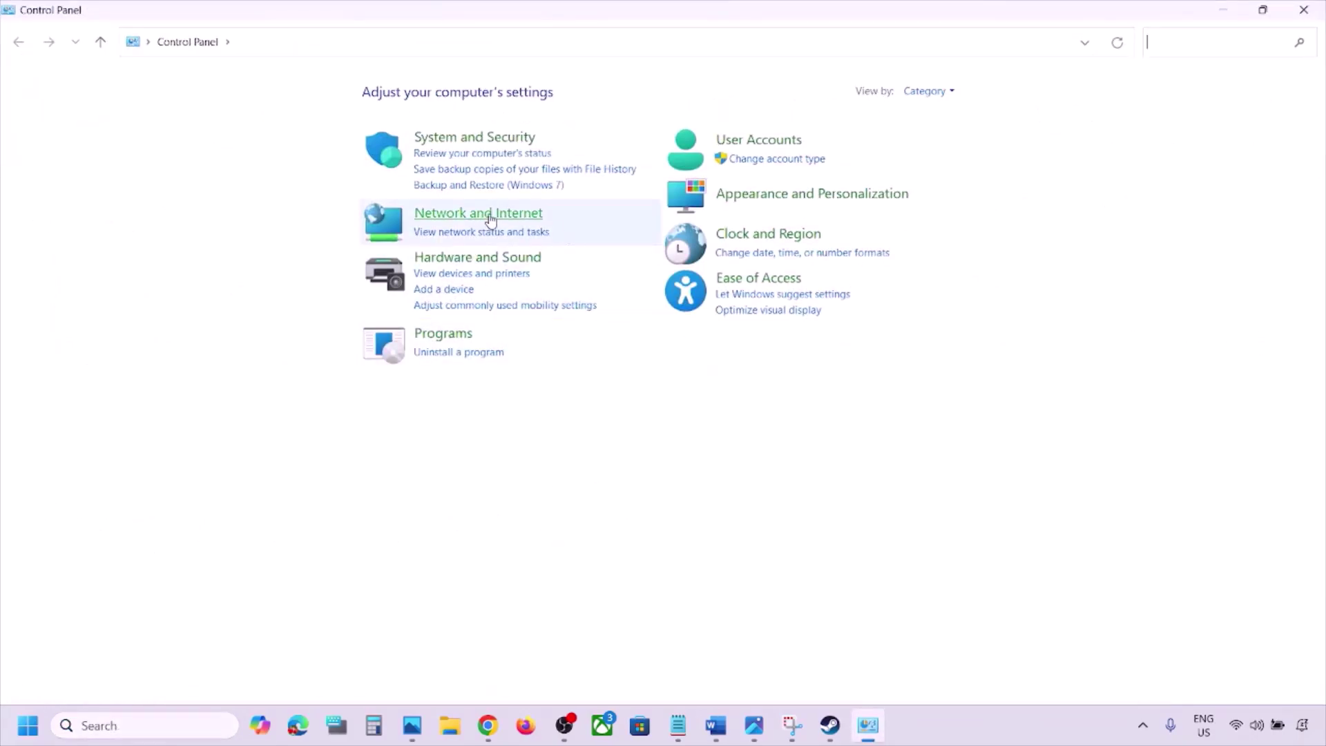
pyautogui.click(487, 218)
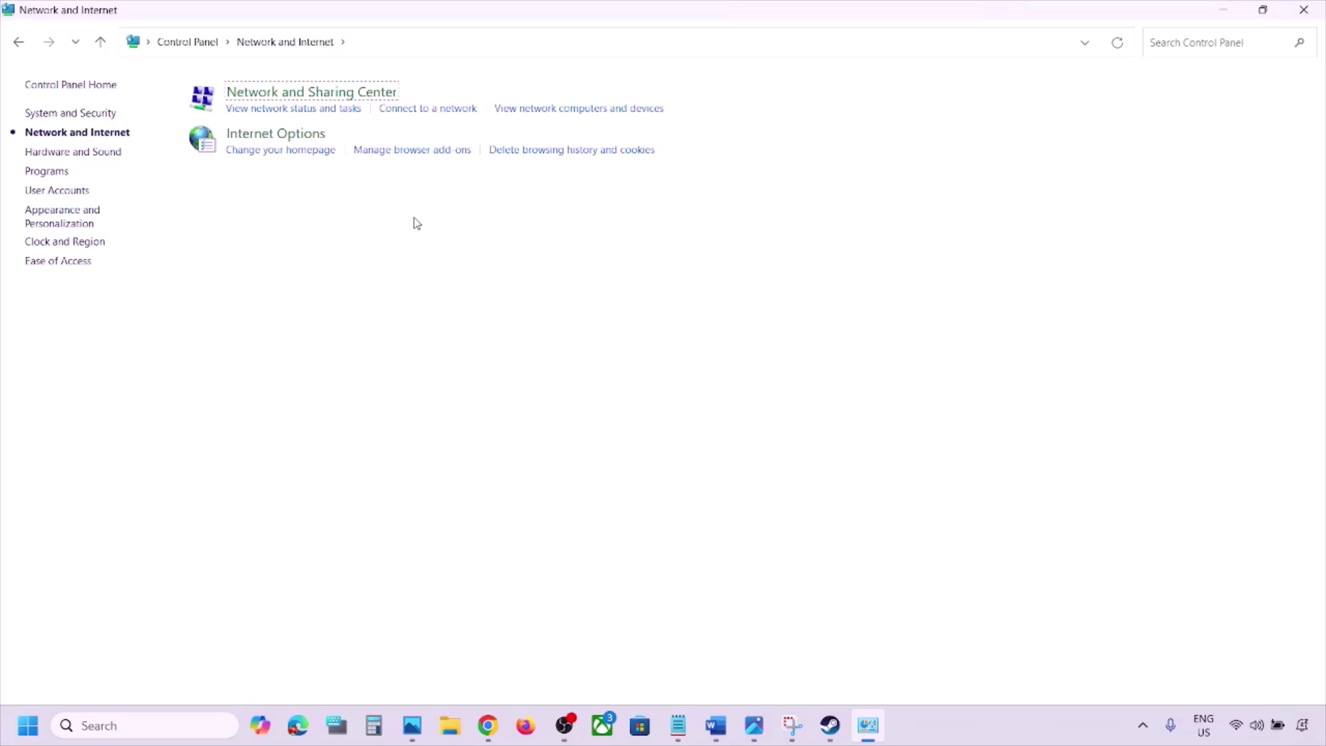
pyautogui.click(319, 94)
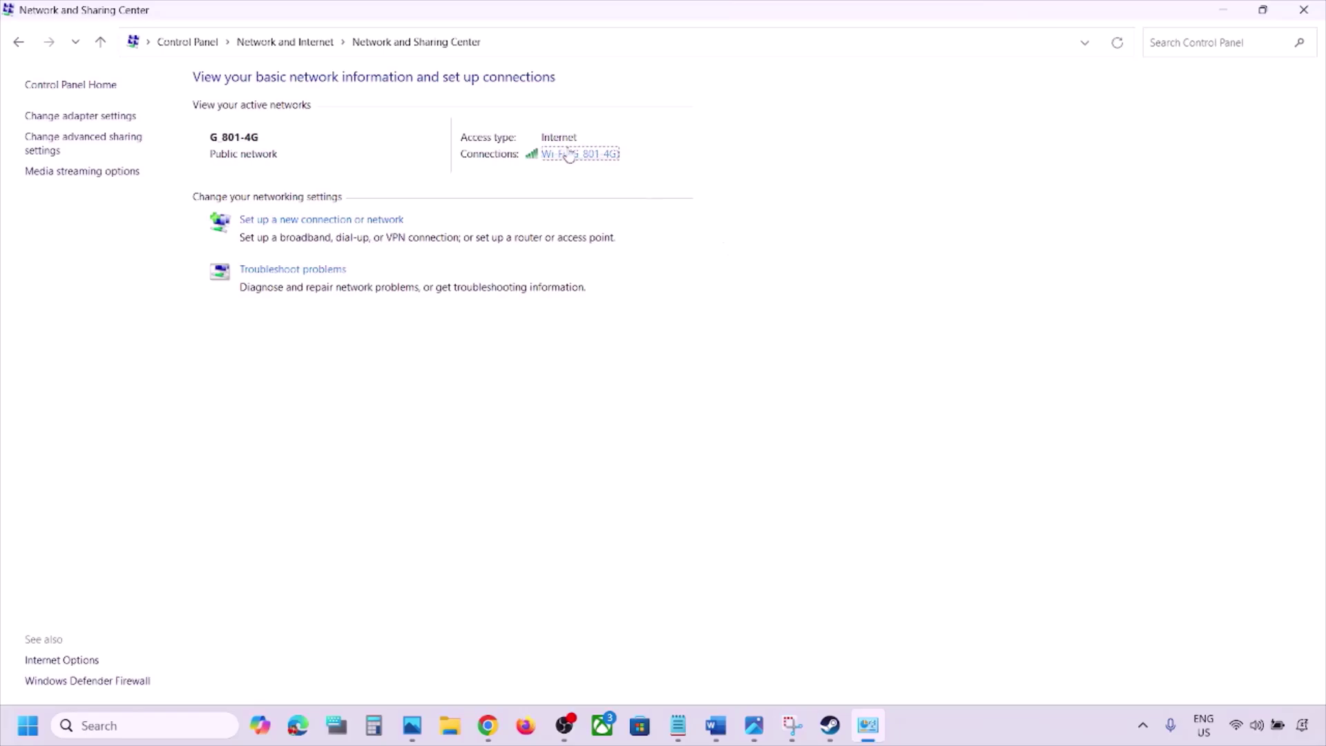
# Open the Internet Protocol Version 4 (TCP/IPv4) properties of the active Wi-Fi connection.
pyautogui.click(576, 159)
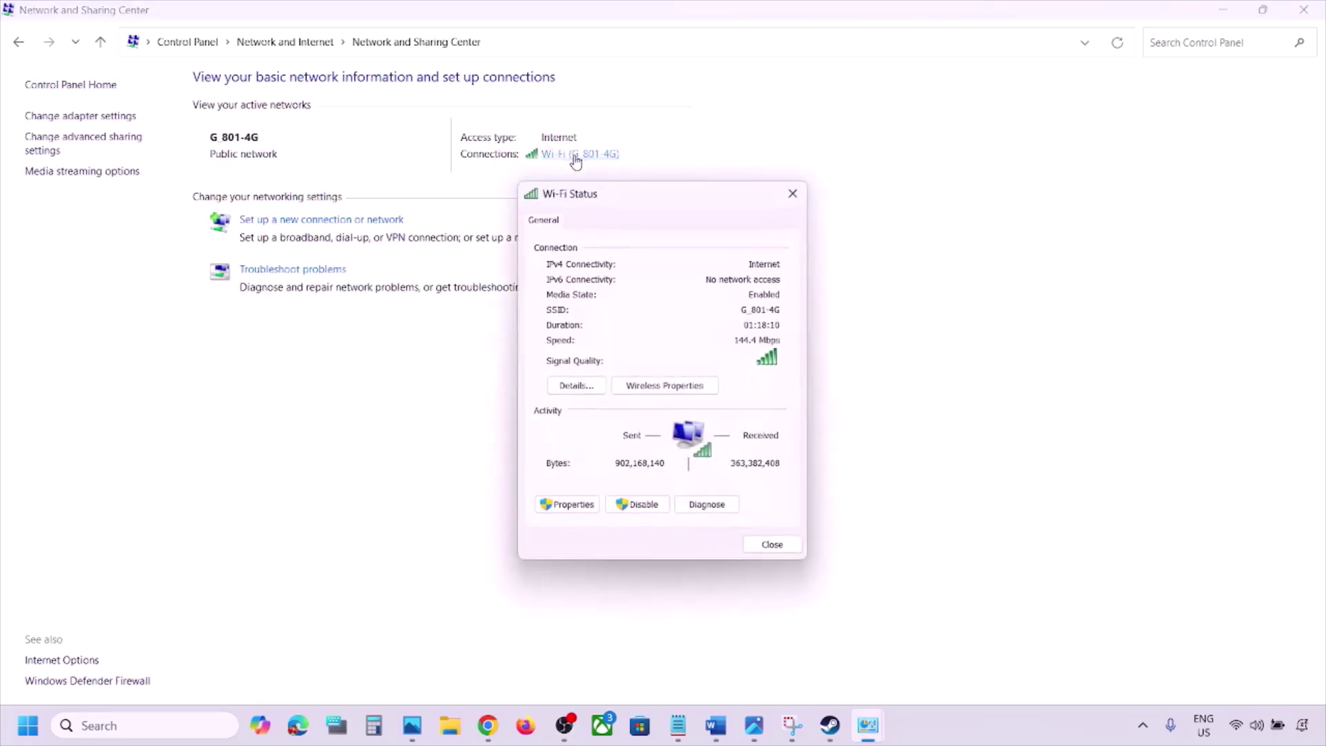
pyautogui.click(574, 505)
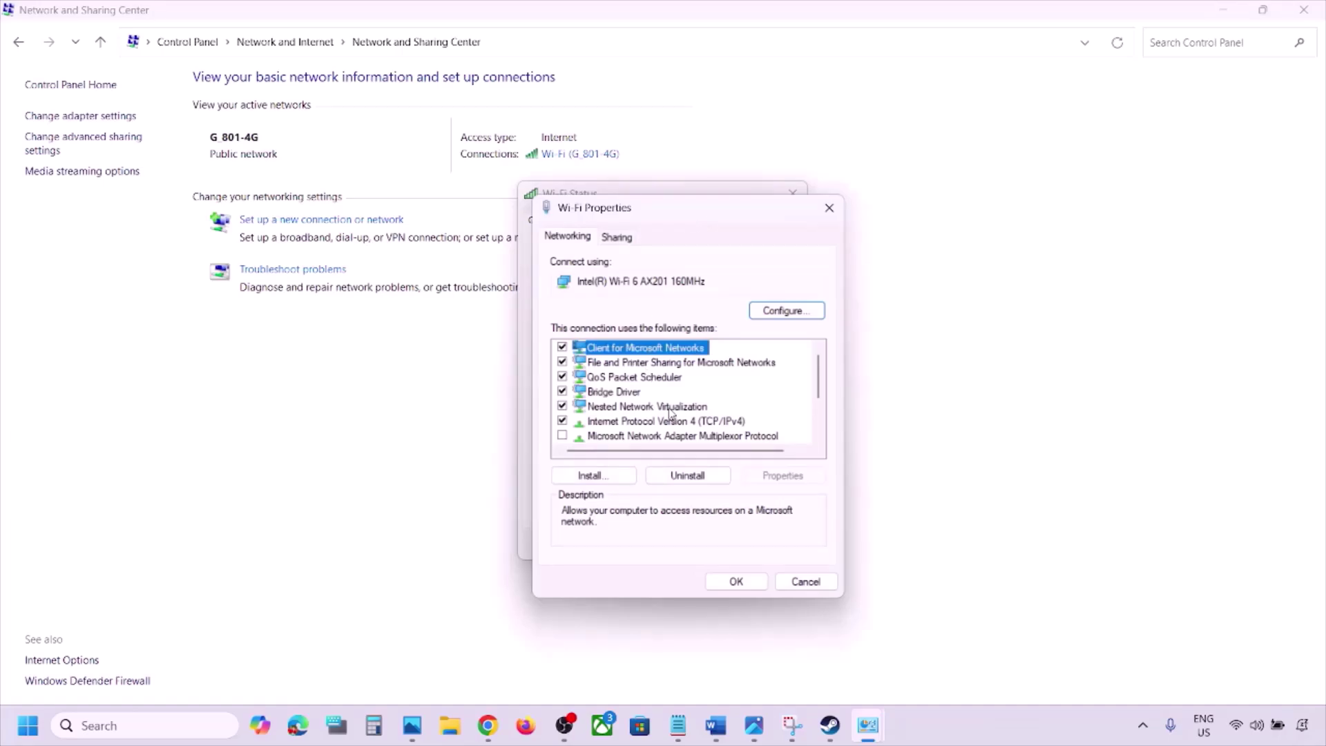
pyautogui.click(639, 421)
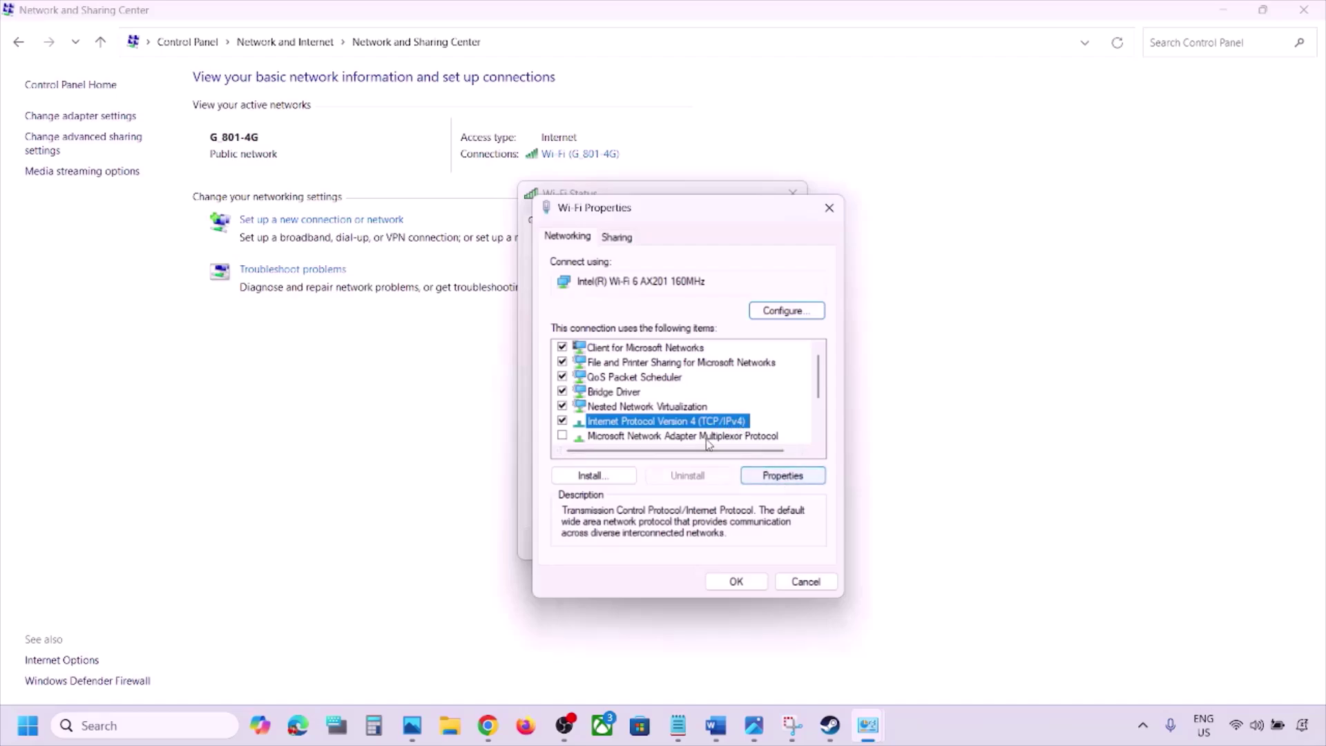
pyautogui.click(783, 476)
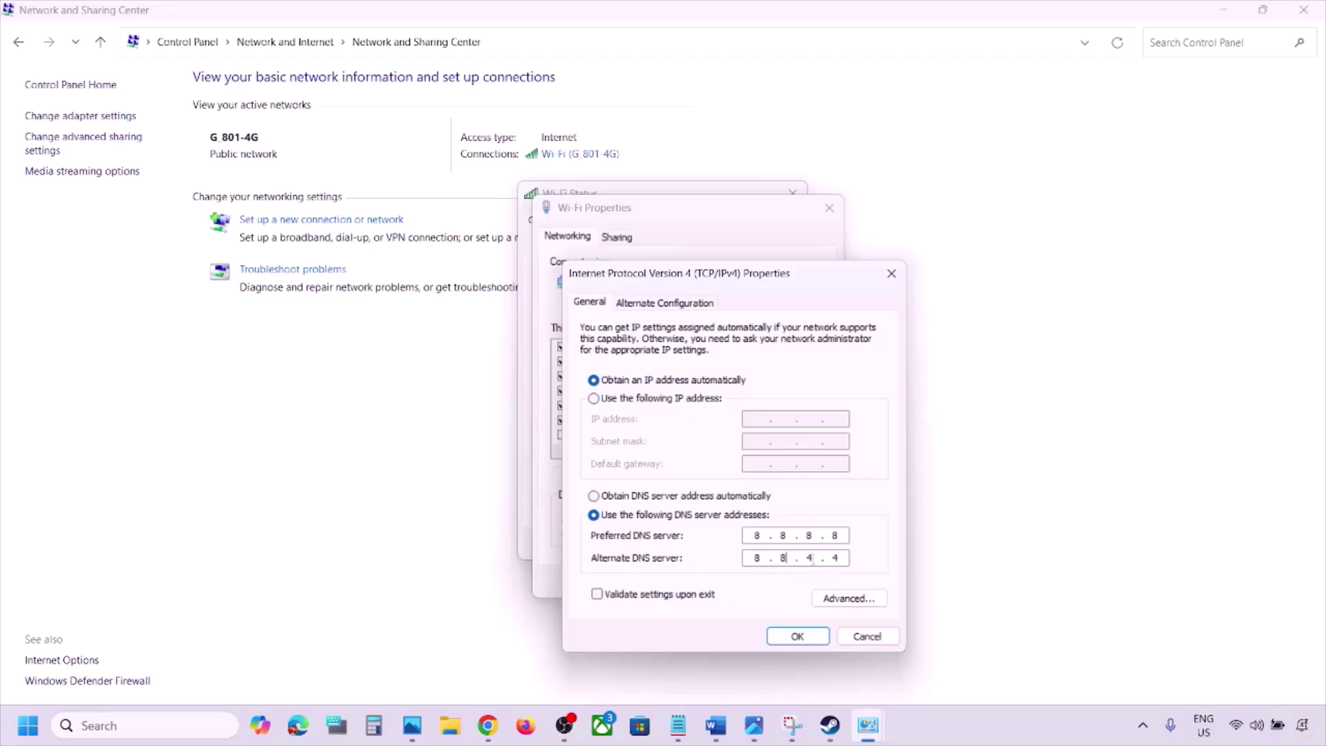
# Apply preferred DNS server 8.8.8.8 and alternate 8.8.4.4 with settings validated upon exit, and close the troubleshooter and Wi-Fi dialogs.
pyautogui.click(596, 595)
pyautogui.click(787, 635)
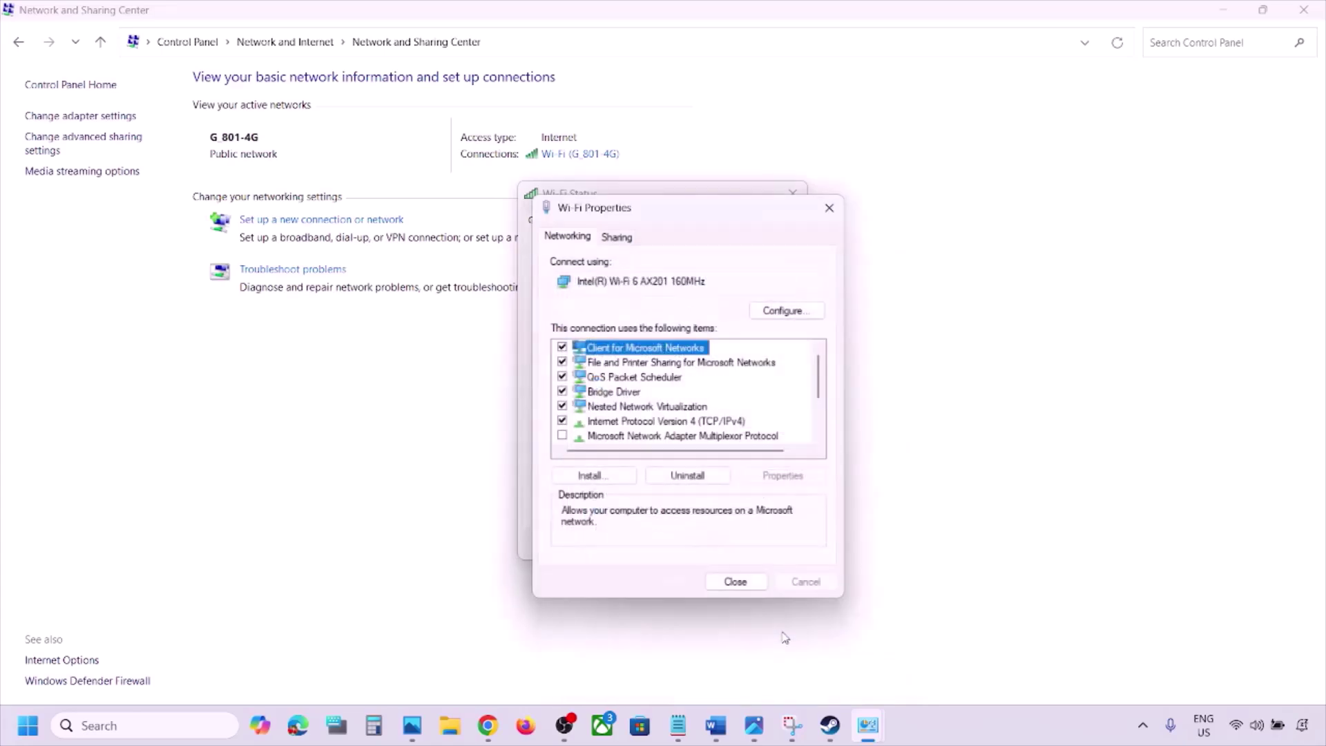
pyautogui.click(741, 582)
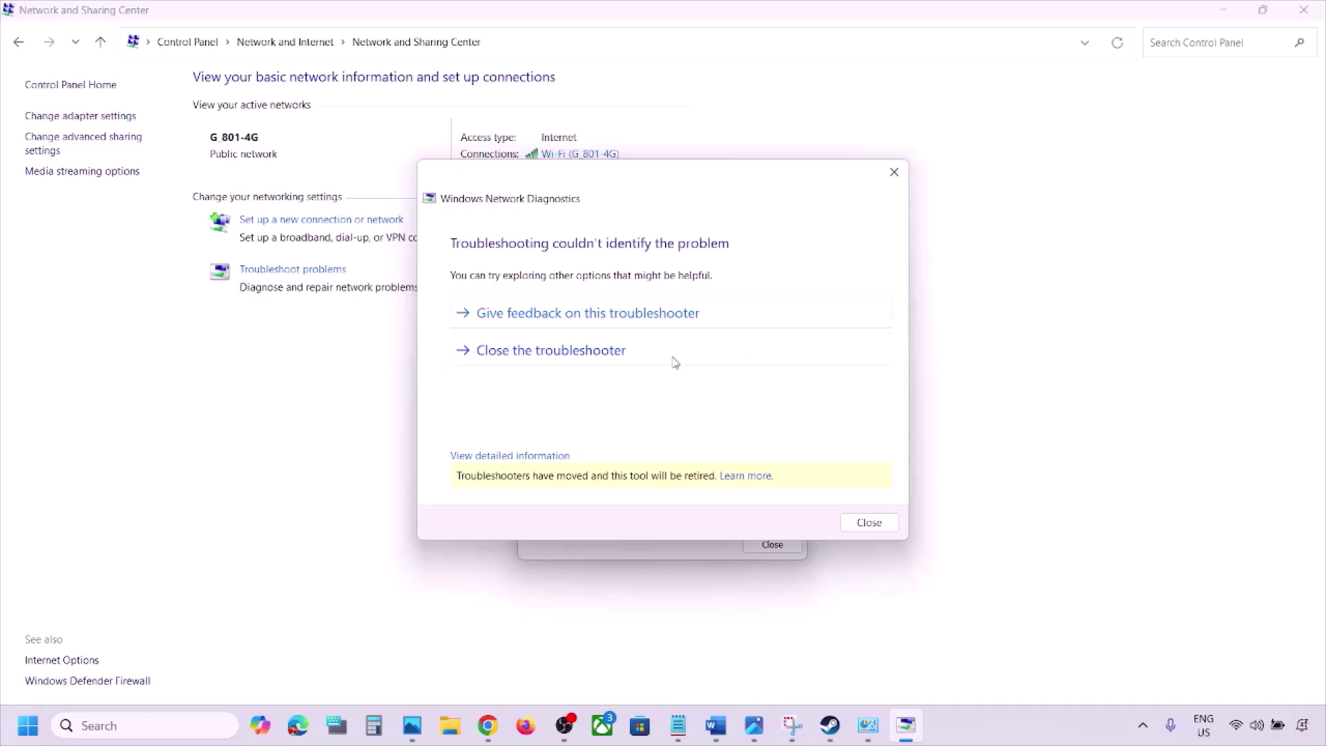
pyautogui.click(675, 350)
pyautogui.click(765, 545)
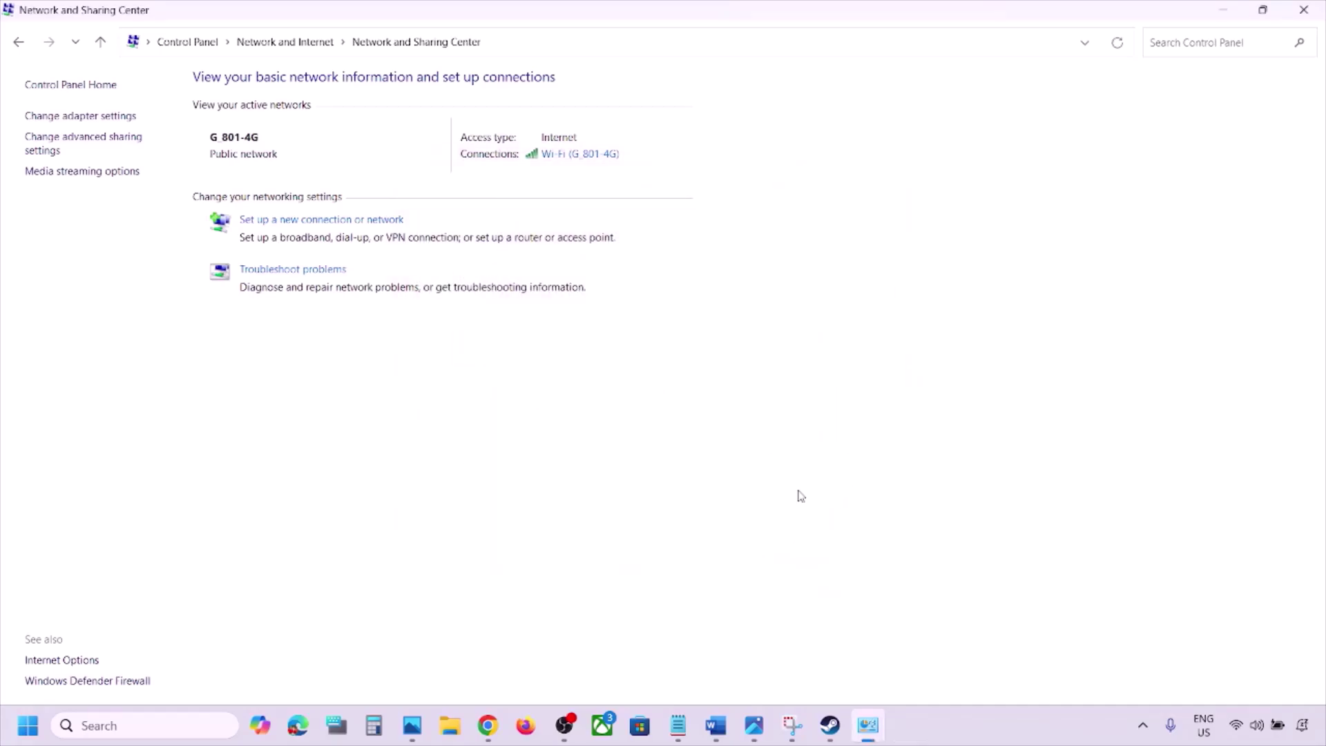
# Switch to the Word instructions, highlight Step 8's advice on using a different network, and connect to the G_801-5G Wi-Fi network.
pyautogui.click(715, 725)
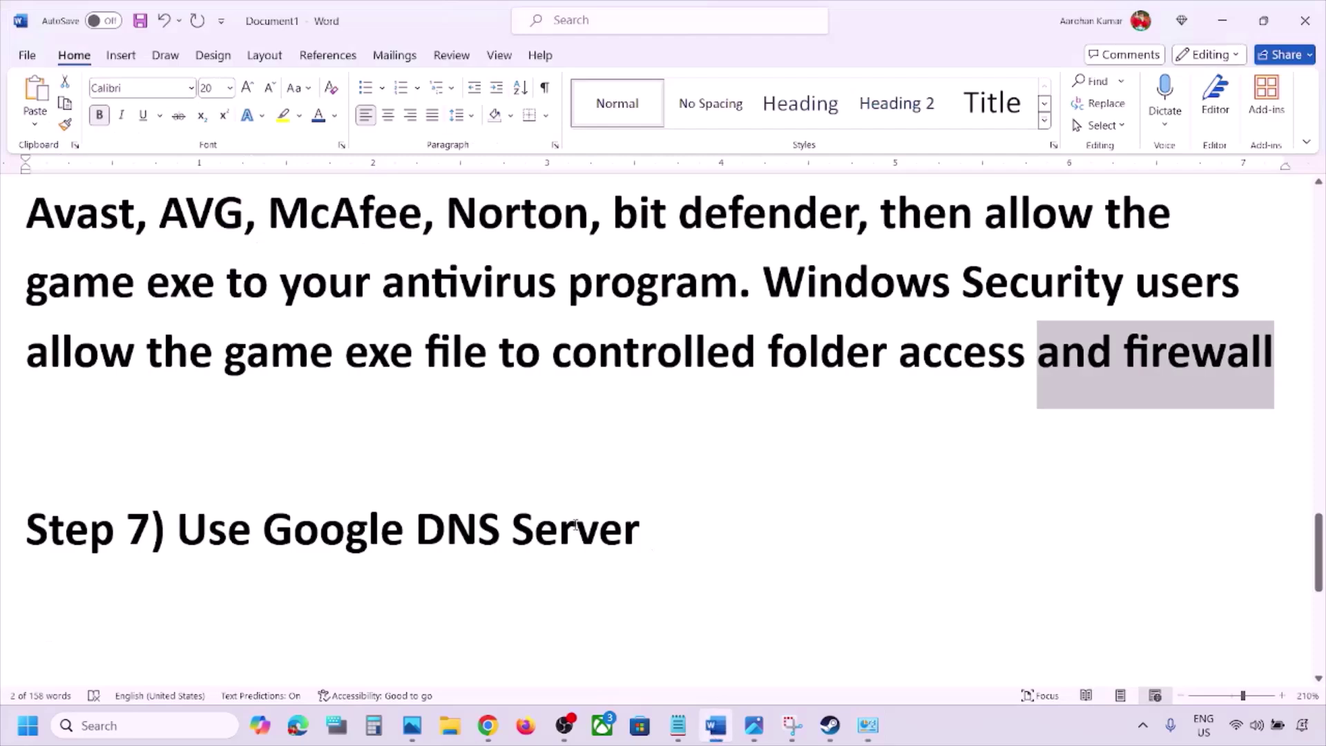
pyautogui.scroll(-2, 575, 525)
pyautogui.scroll(-2, 576, 525)
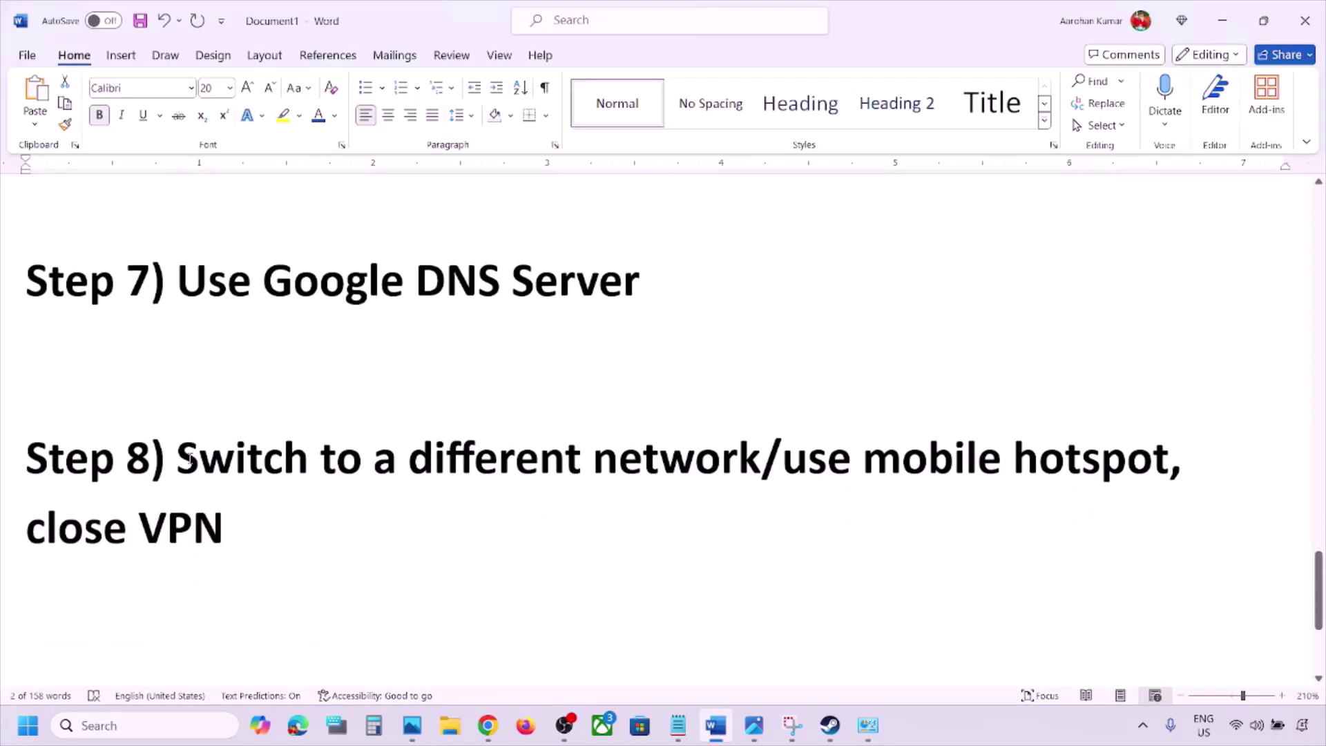
pyautogui.moveTo(190, 459); pyautogui.dragTo(718, 432)
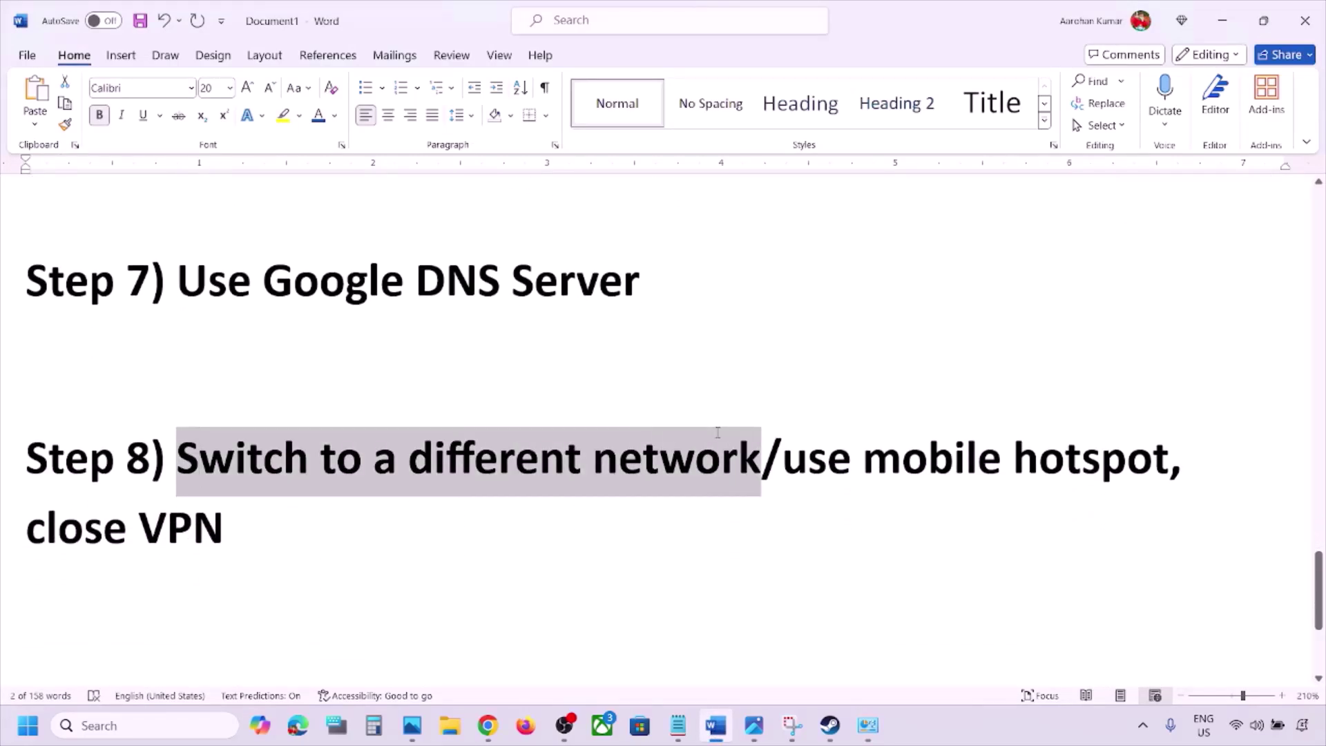
pyautogui.click(1235, 722)
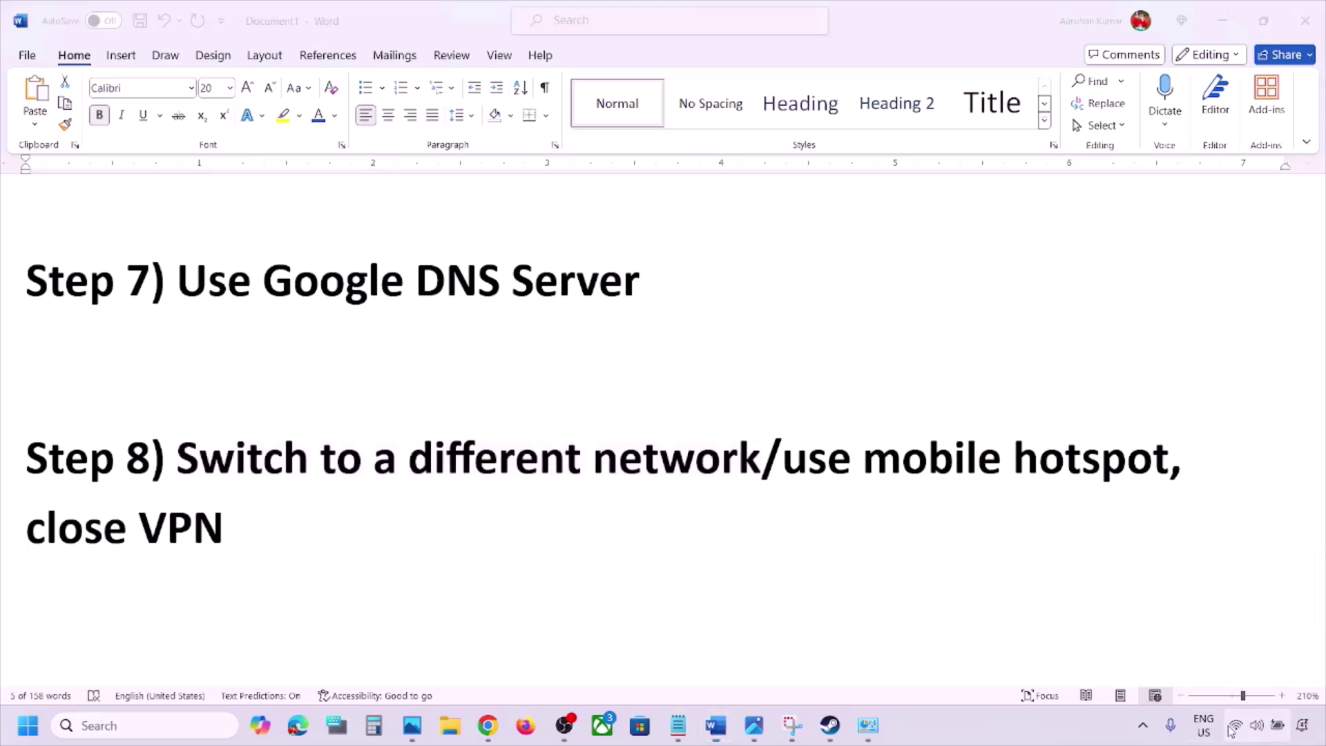
pyautogui.click(1084, 397)
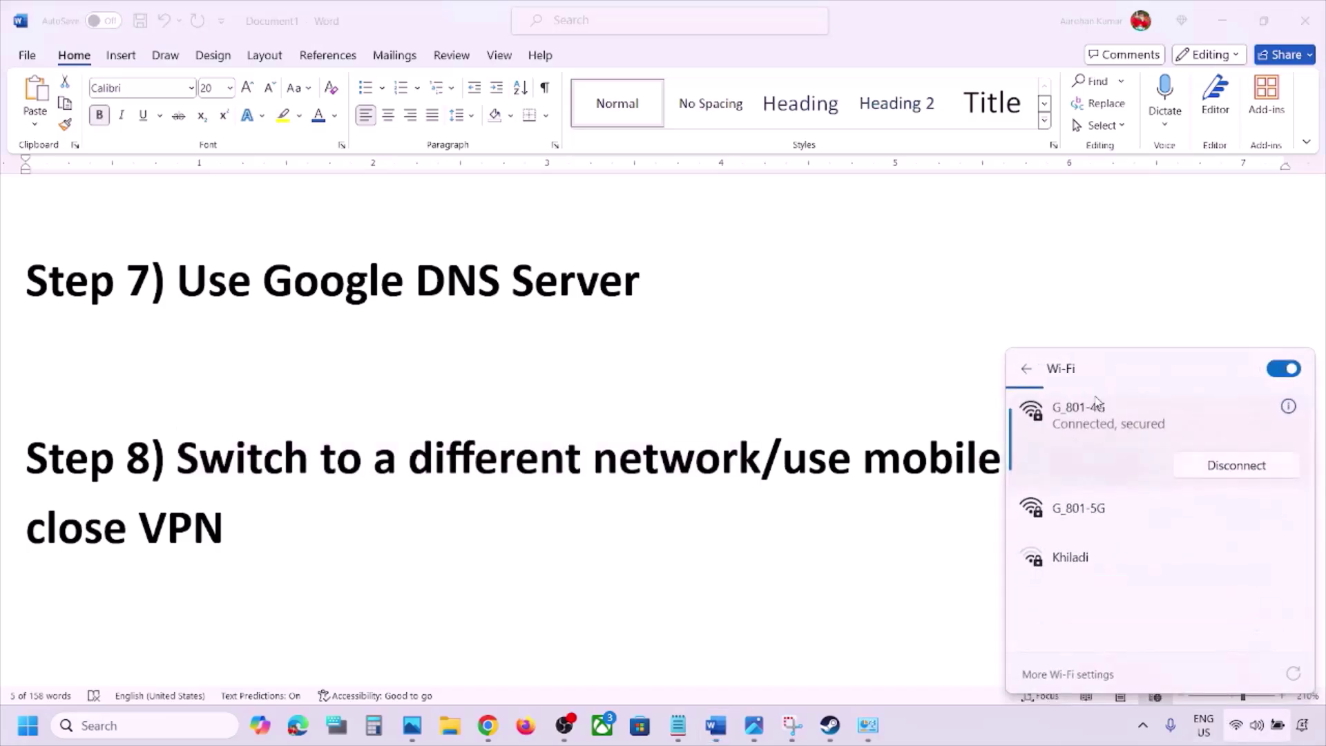
pyautogui.click(1098, 509)
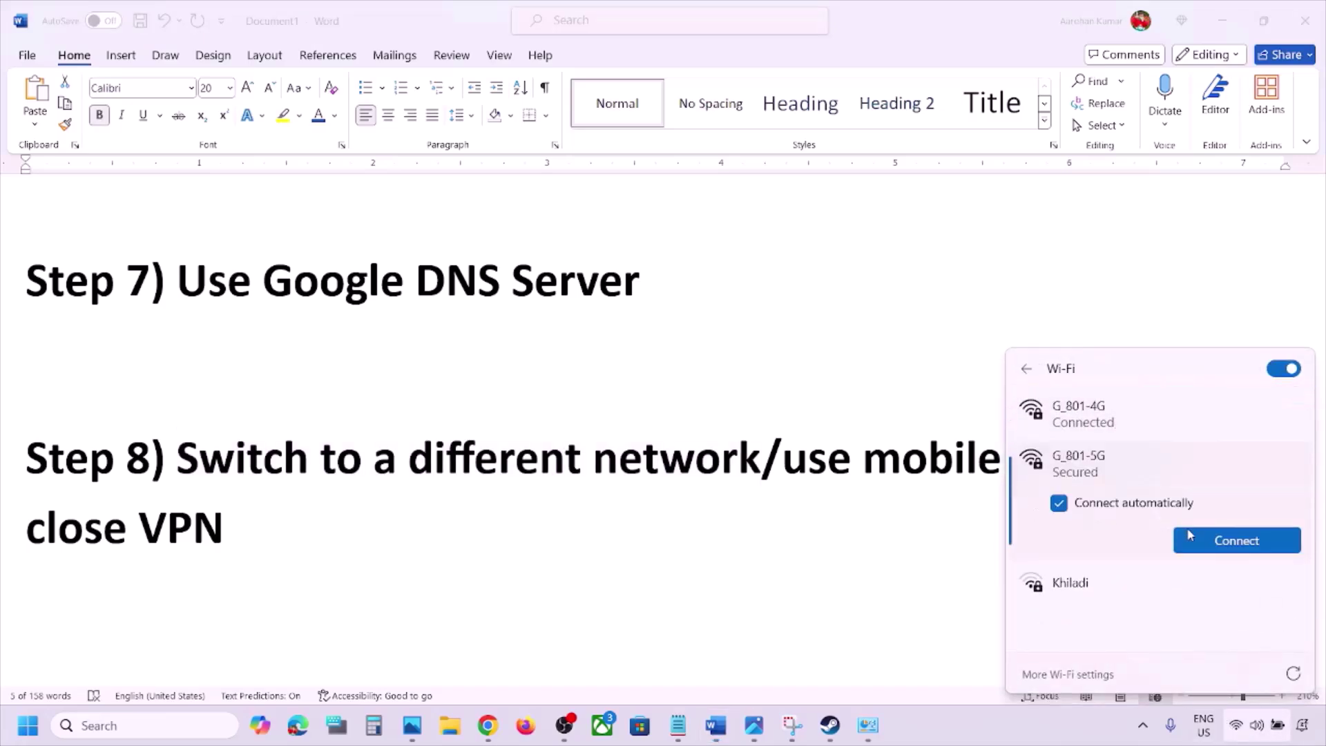
pyautogui.click(1210, 543)
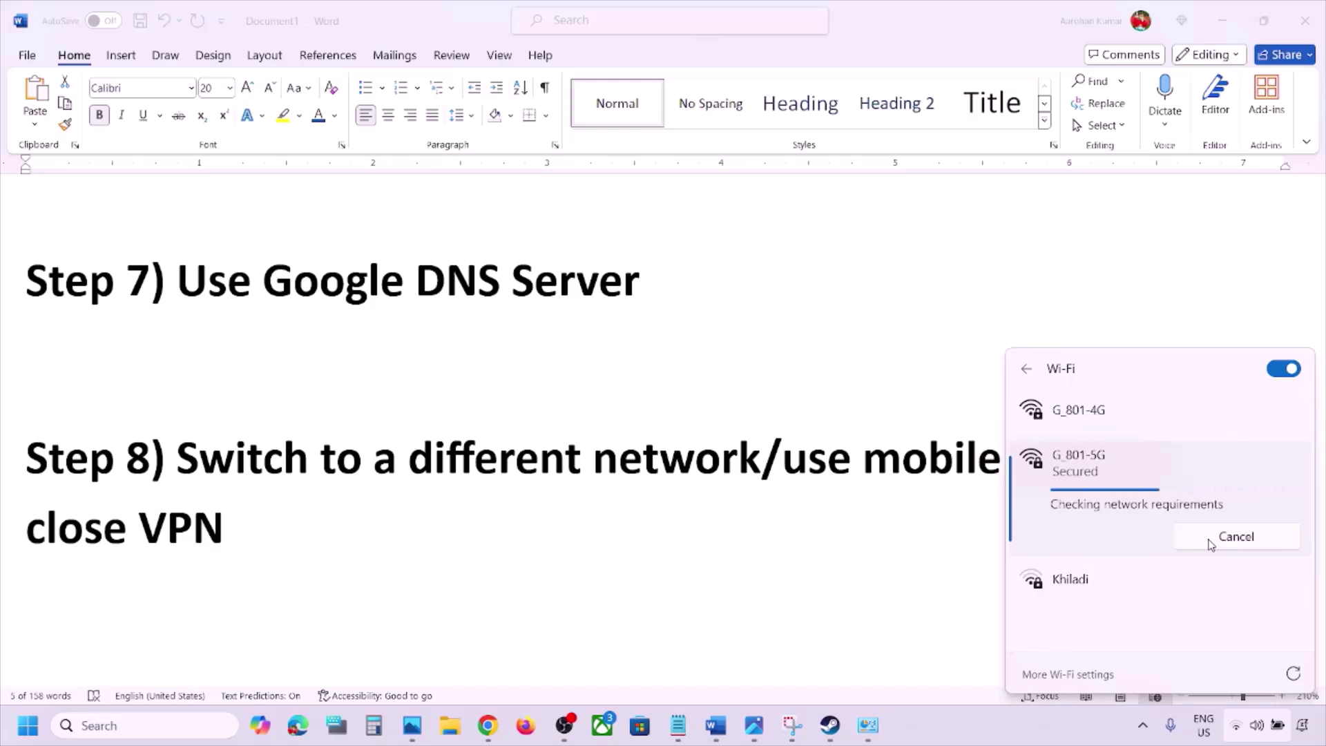
# Highlight the mobile hotspot advice in Step 8 and view the list of available Wi-Fi networks.
pyautogui.click(879, 447)
pyautogui.moveTo(787, 463); pyautogui.dragTo(1091, 462)
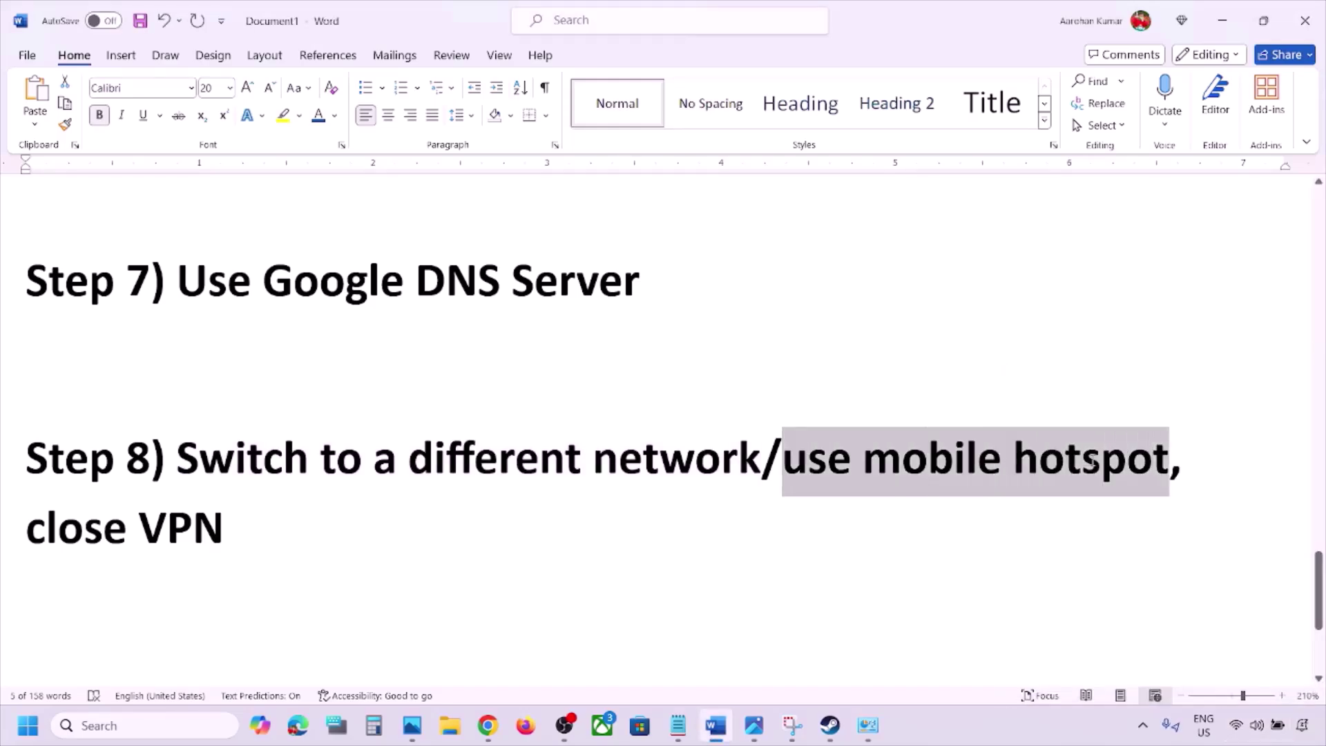
pyautogui.click(1094, 461)
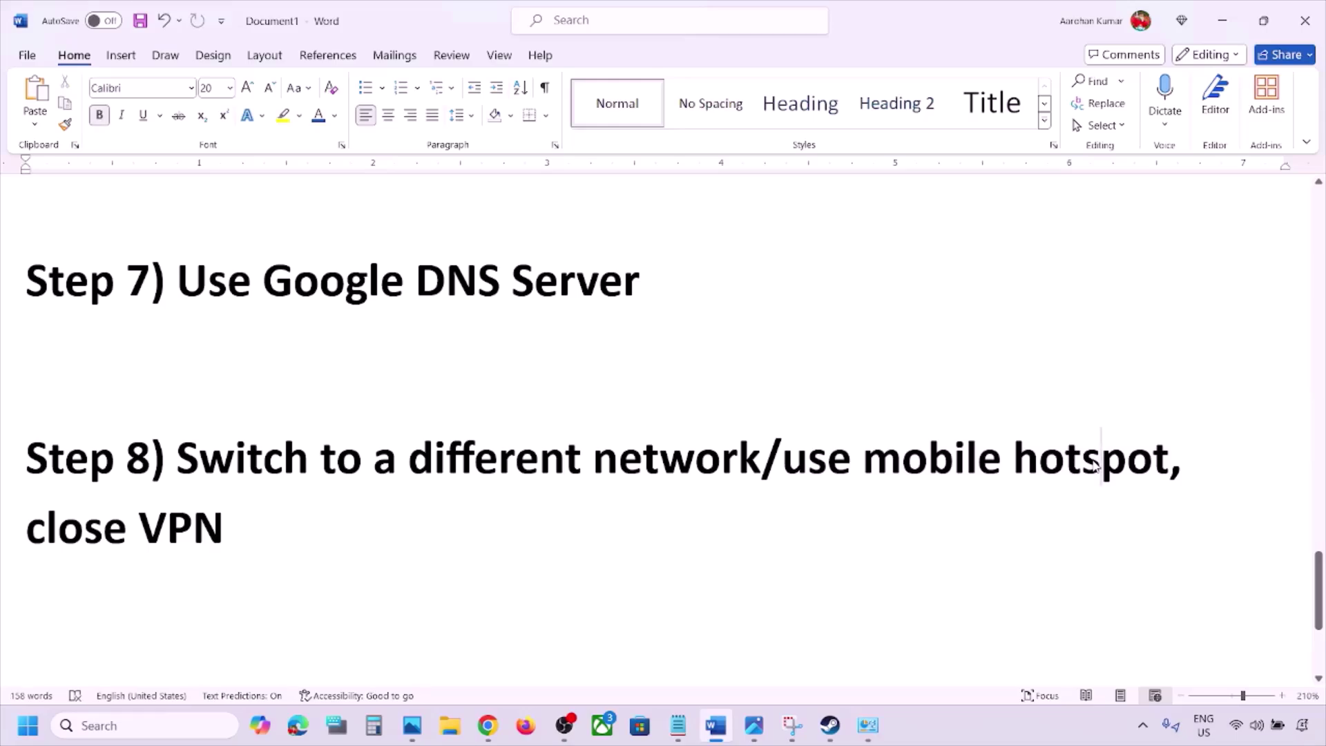
pyautogui.click(1253, 725)
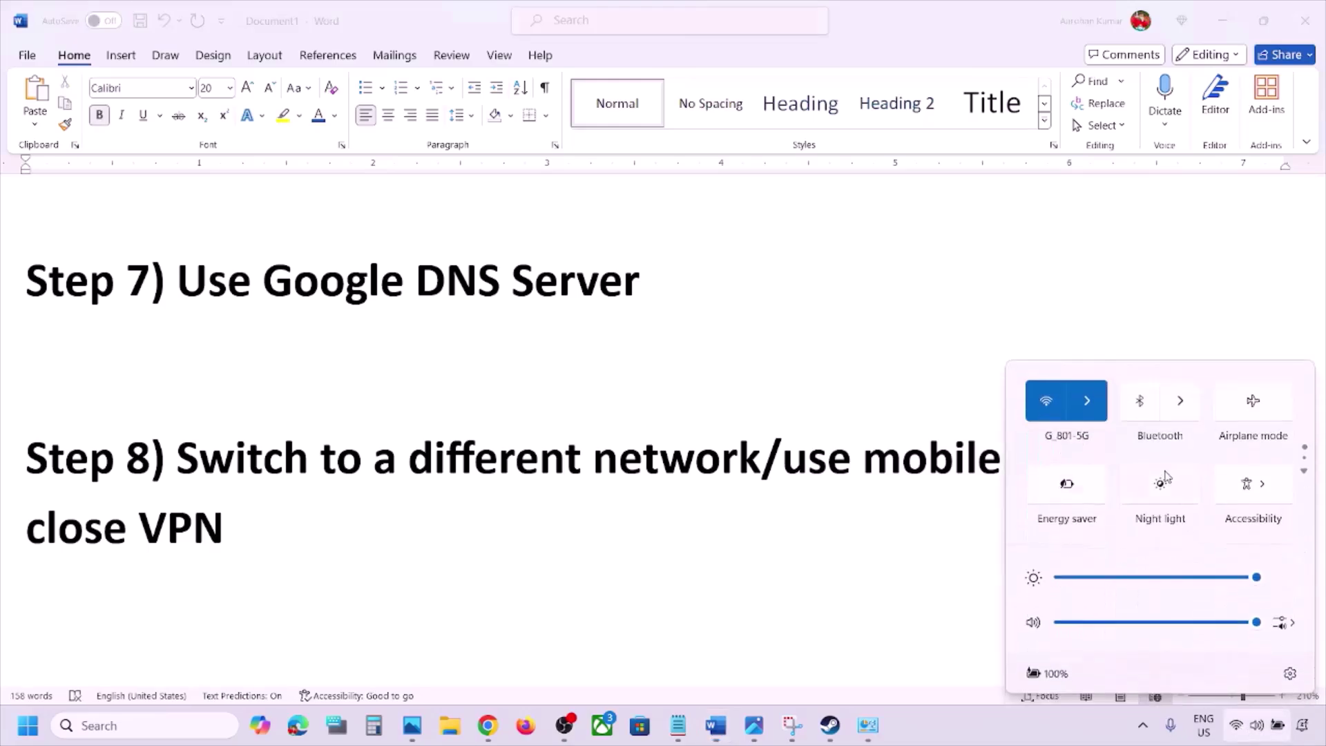
pyautogui.click(1087, 401)
pyautogui.click(861, 462)
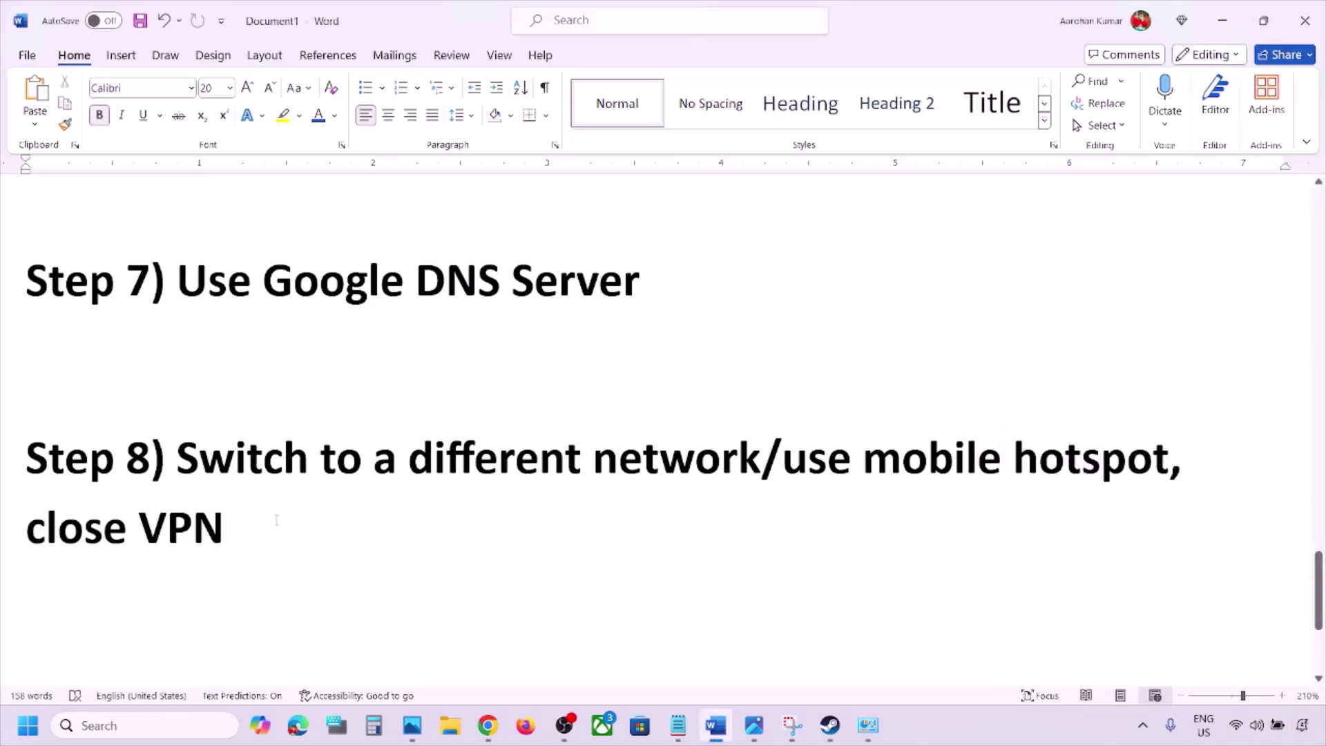
# Read the instructions on closing the VPN, using an Ethernet connection and updating Windows in Steps 8 to 10.
pyautogui.moveTo(276, 519); pyautogui.dragTo(87, 522)
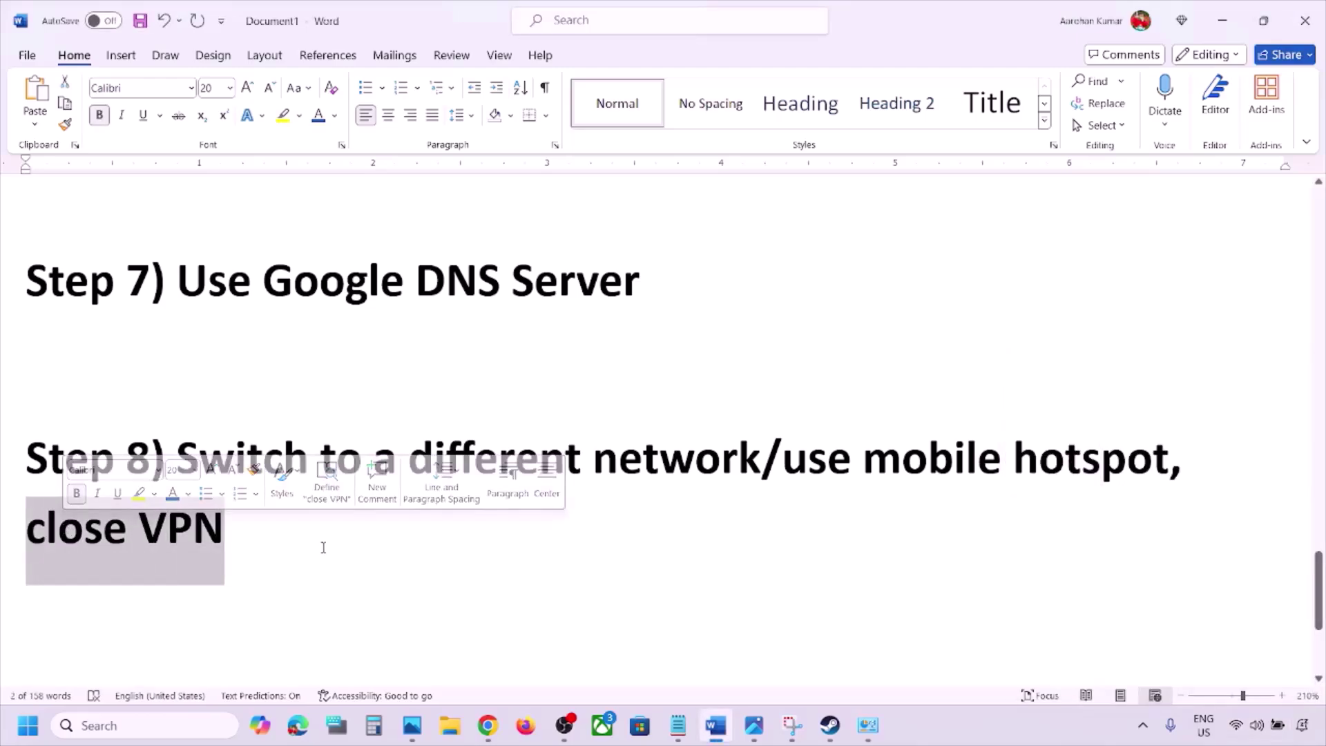
pyautogui.click(322, 547)
pyautogui.scroll(-3, 323, 547)
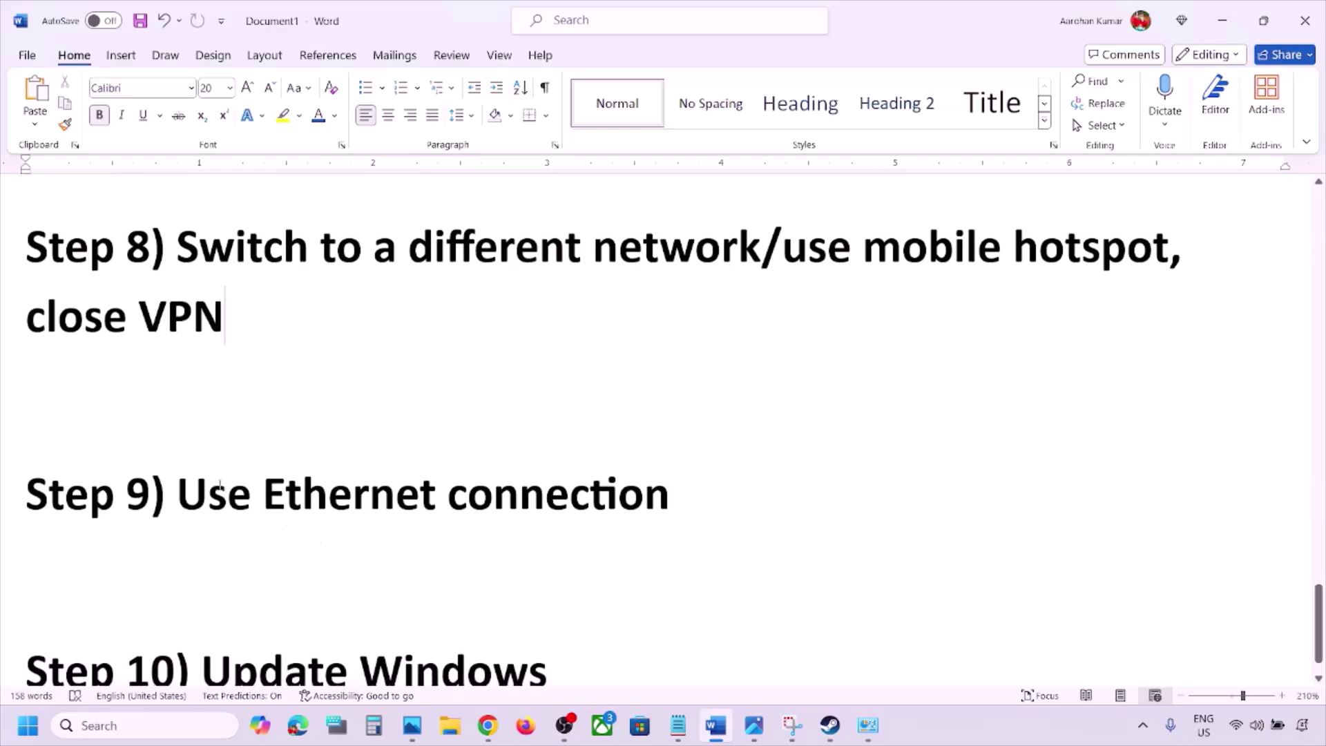
pyautogui.moveTo(181, 492); pyautogui.dragTo(660, 489)
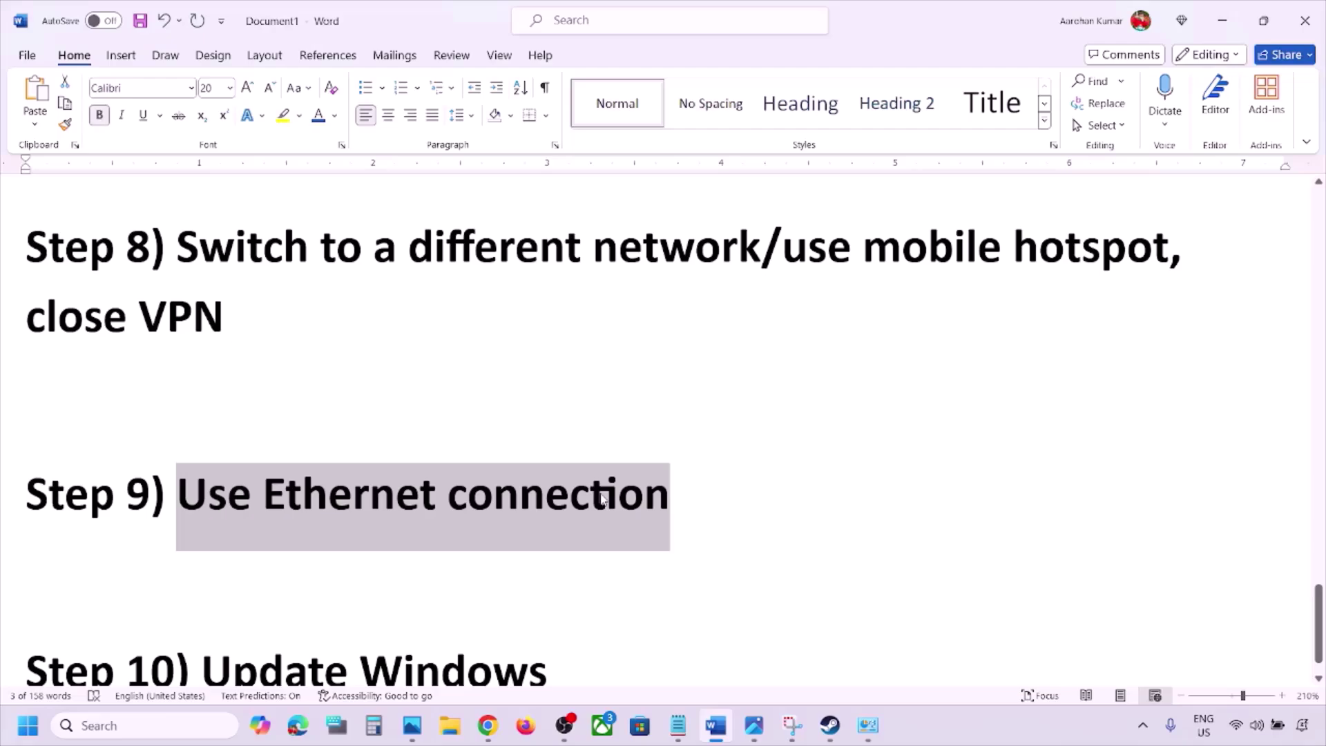
pyautogui.scroll(-1, 601, 499)
pyautogui.moveTo(207, 625); pyautogui.dragTo(606, 599)
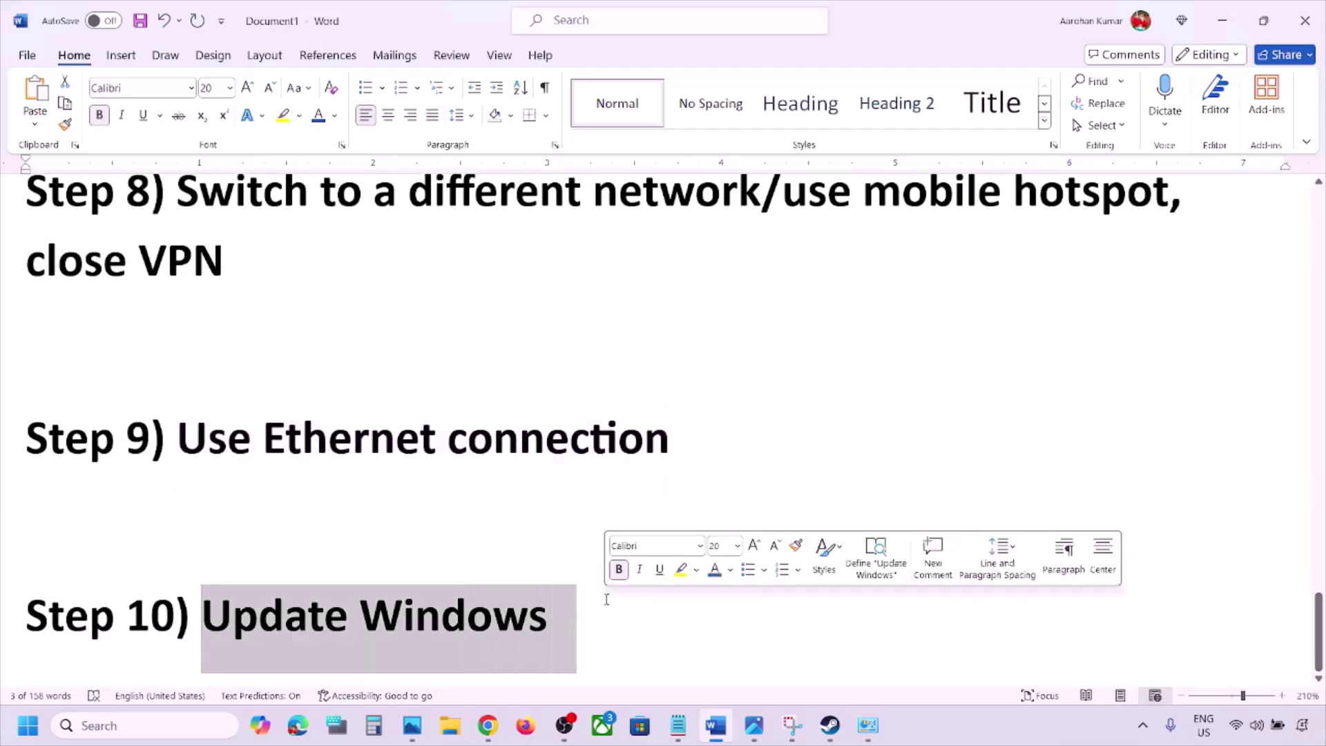
# Open Windows Update in Settings and check for updates.
pyautogui.press('super+i')
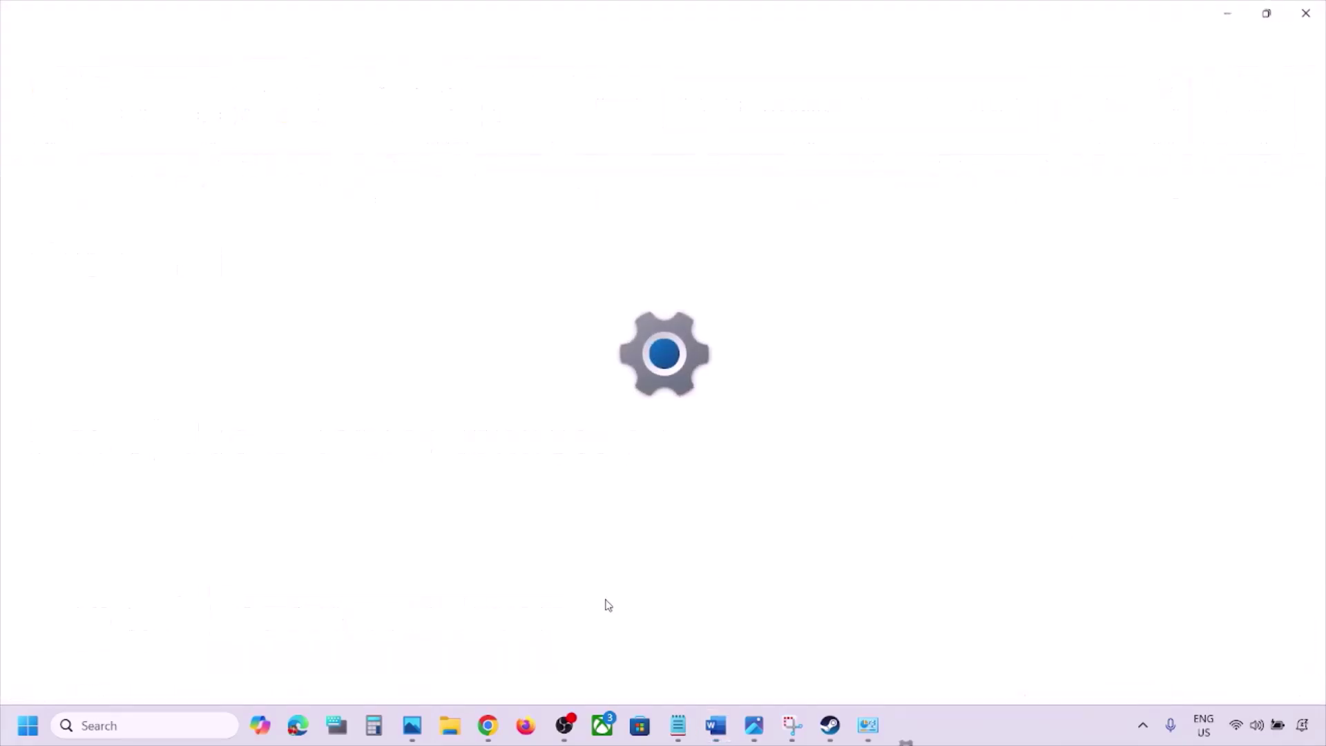
pyautogui.click(92, 564)
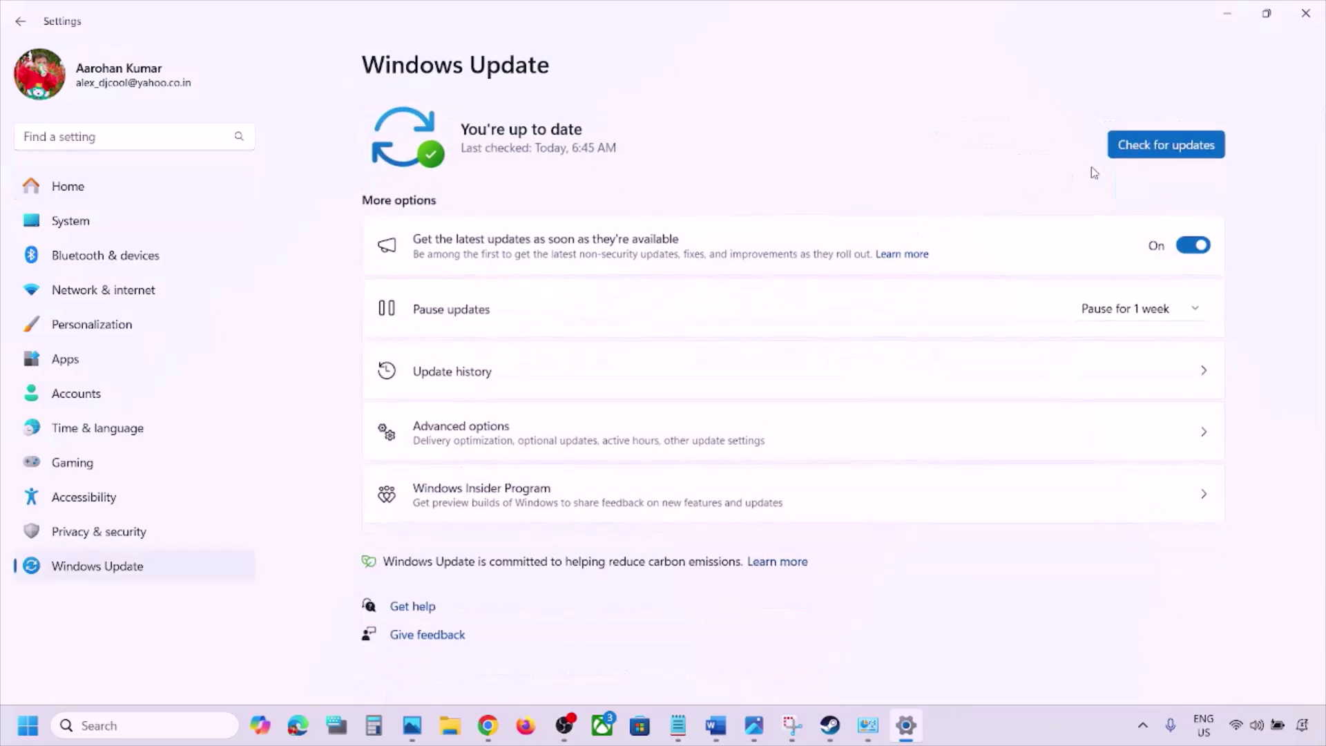
pyautogui.click(1159, 145)
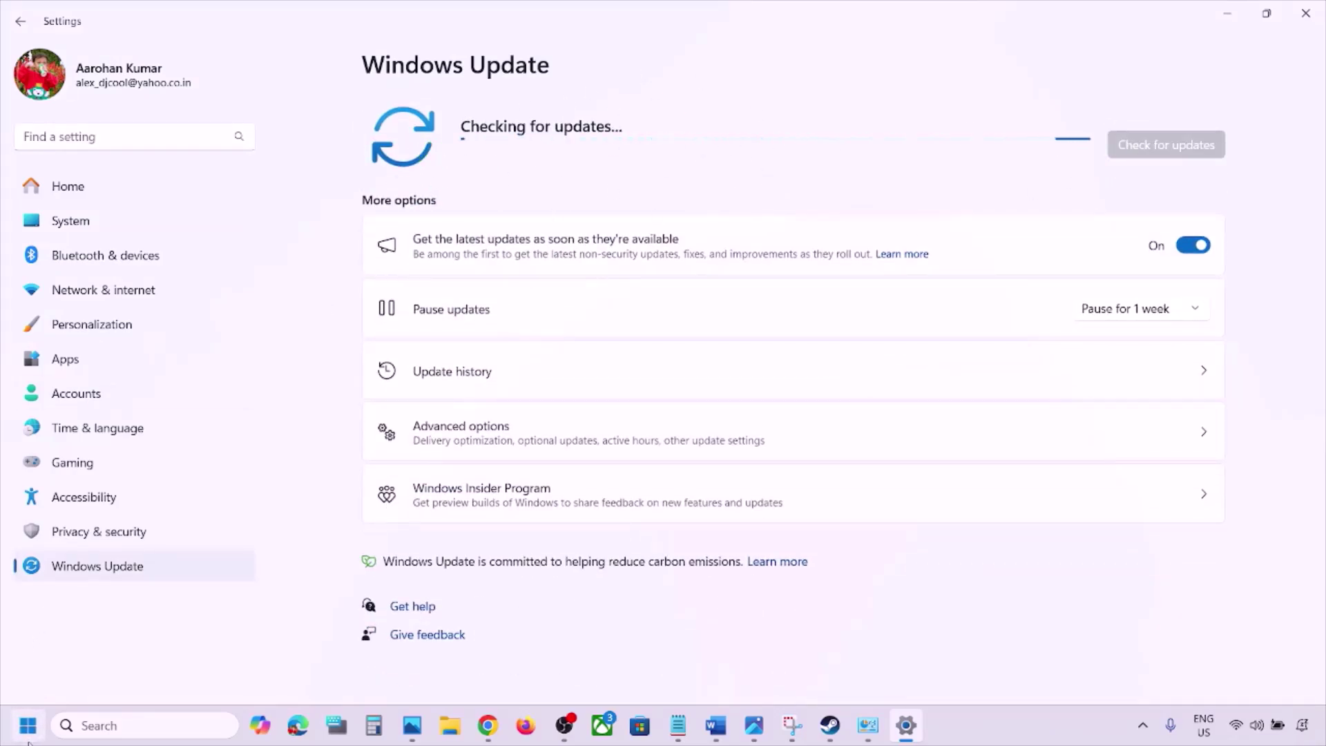
pyautogui.click(31, 720)
pyautogui.click(501, 666)
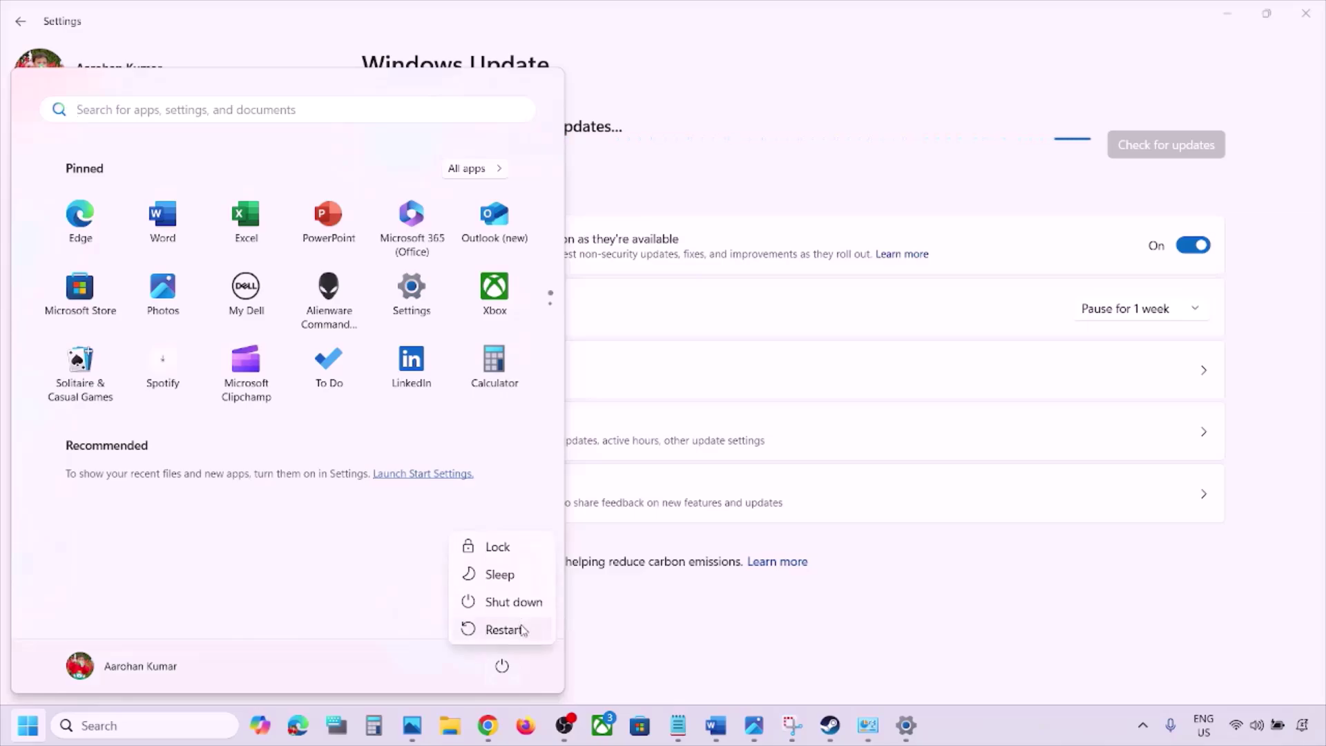
pyautogui.click(976, 580)
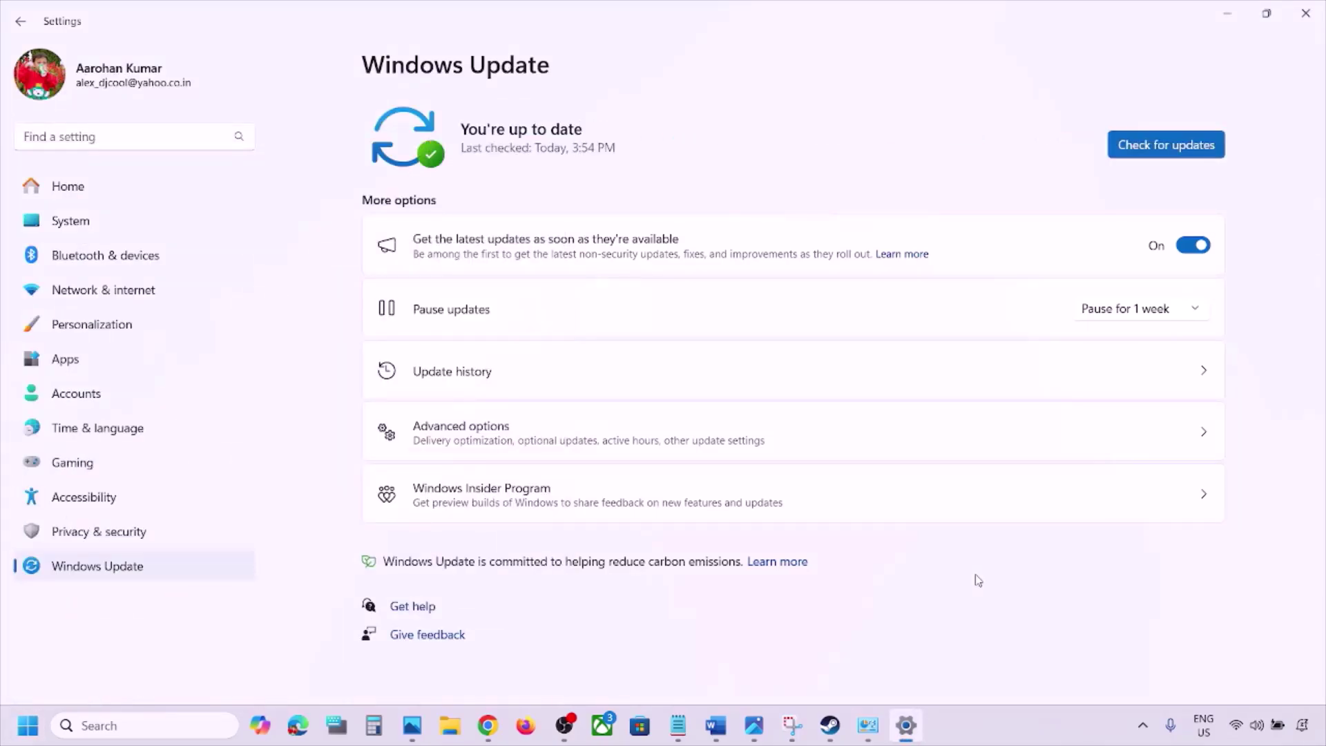
pyautogui.click(981, 728)
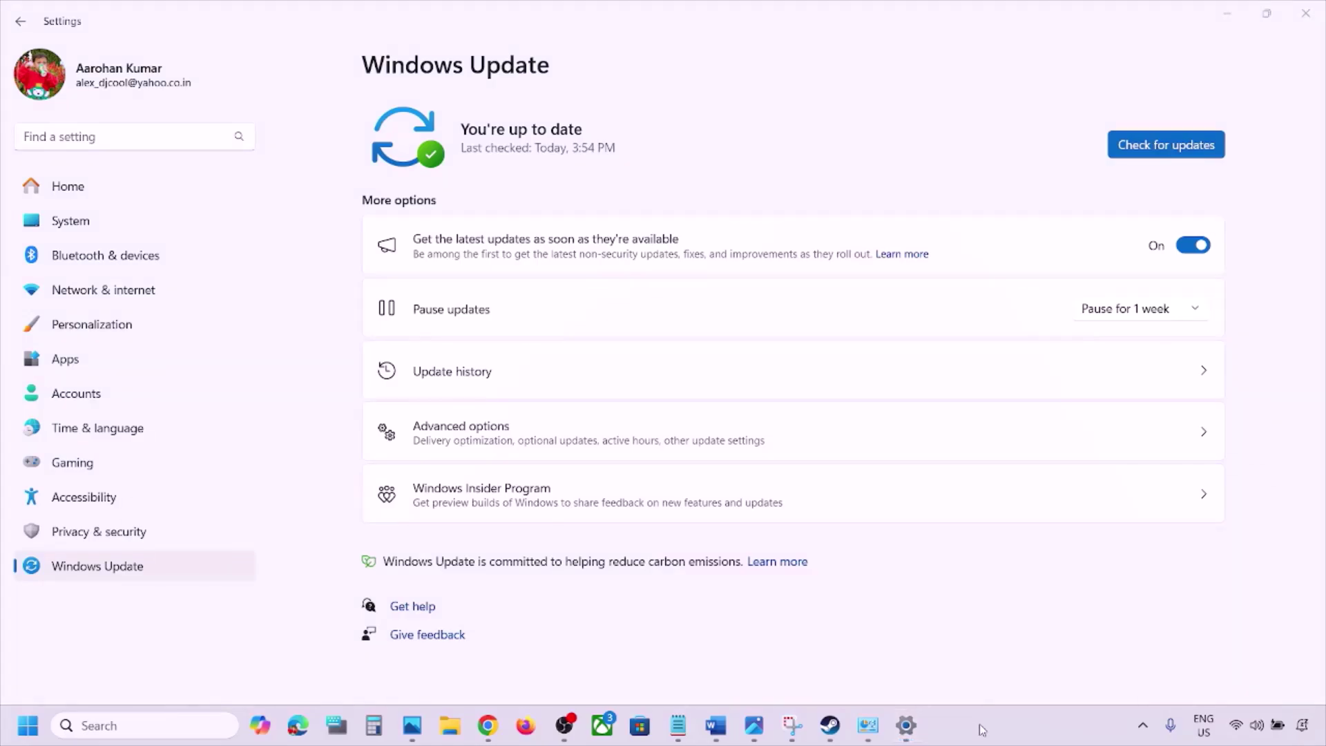